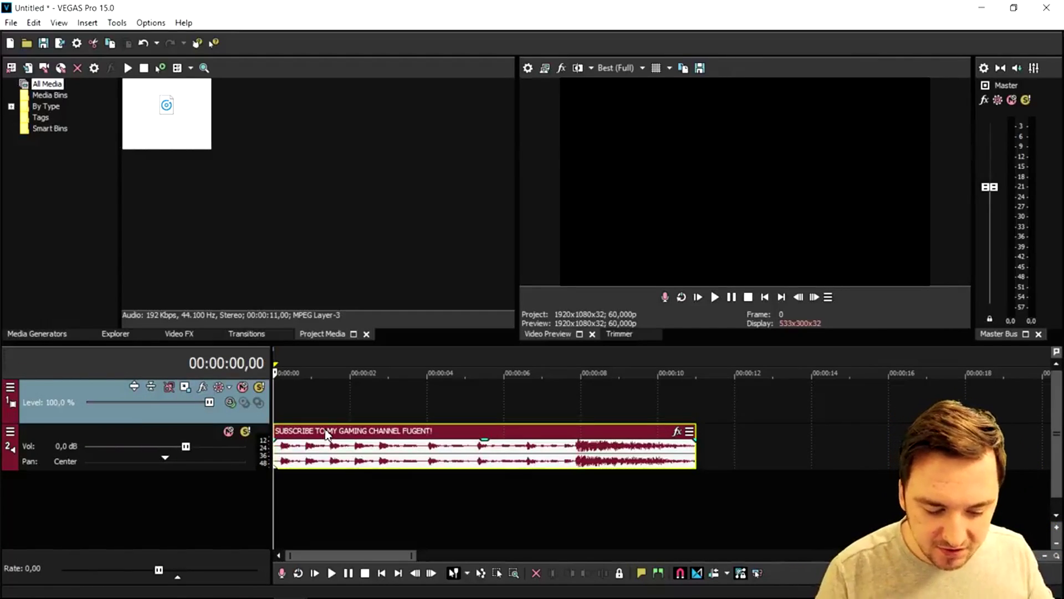
- Play back the music event on the audio track from the start of the timeline
scroll(329, 421, up, 1)
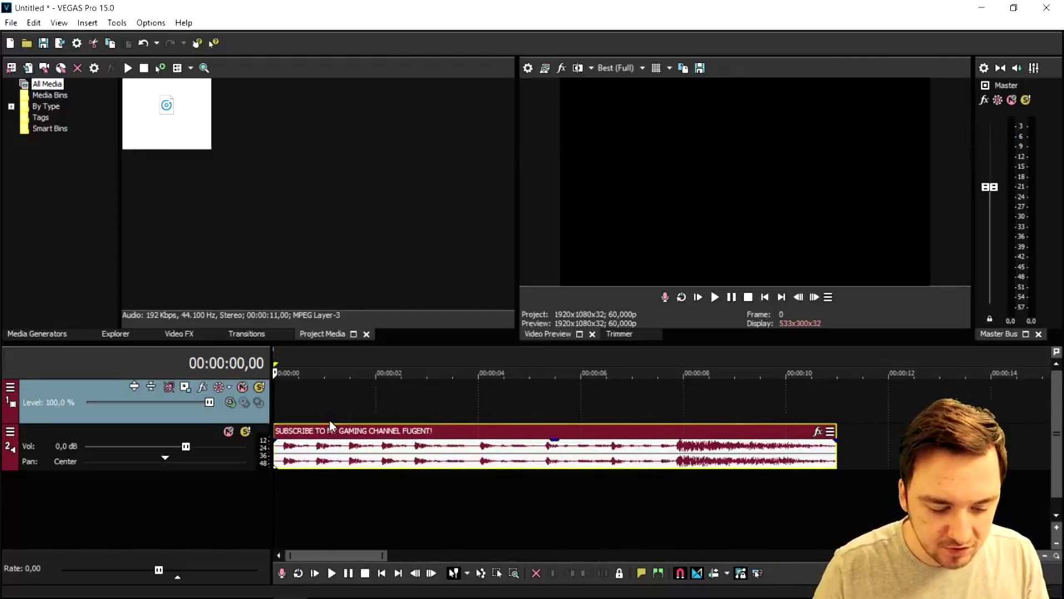
key(space)
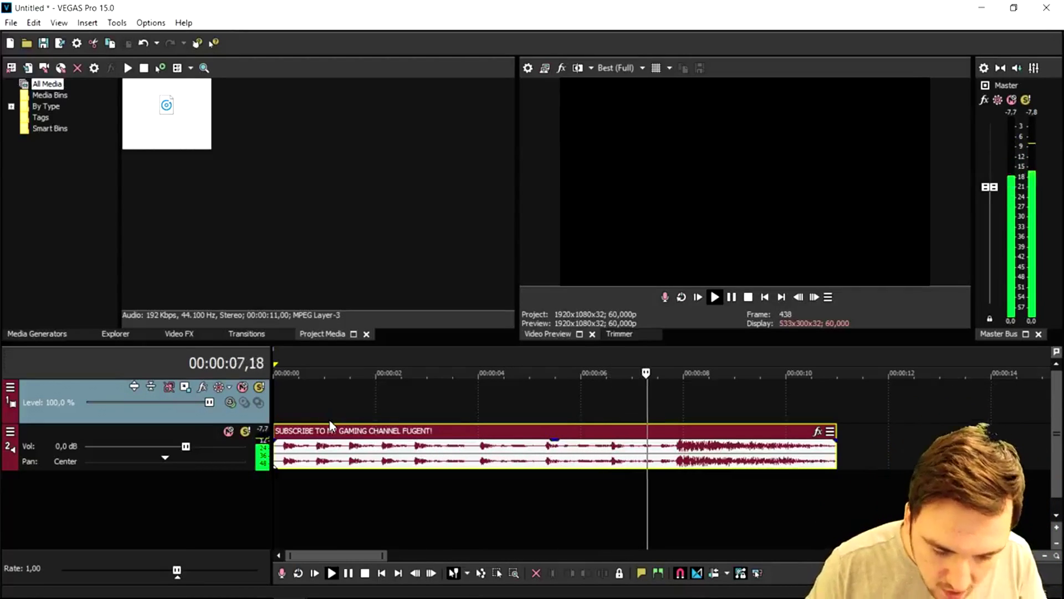
key(space)
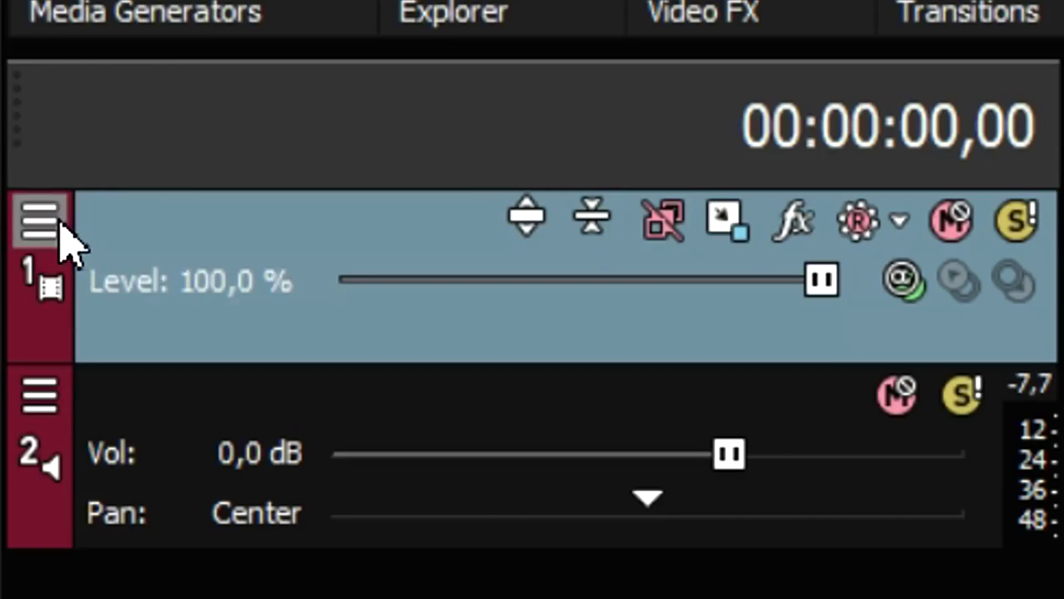
- Check which controls are enabled in the visible button set of the video track headers
click(57, 221)
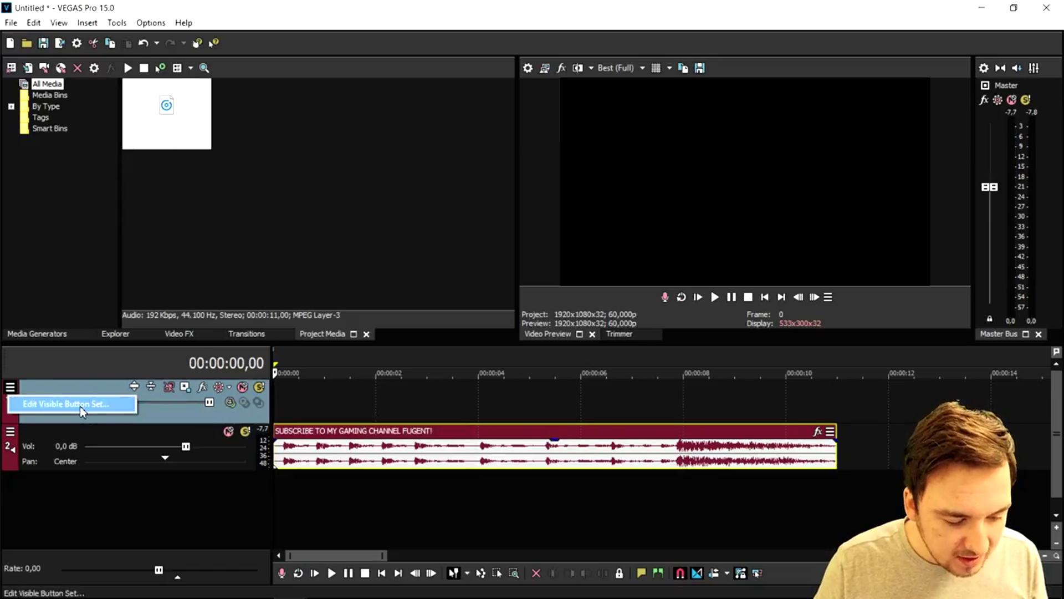
click(86, 408)
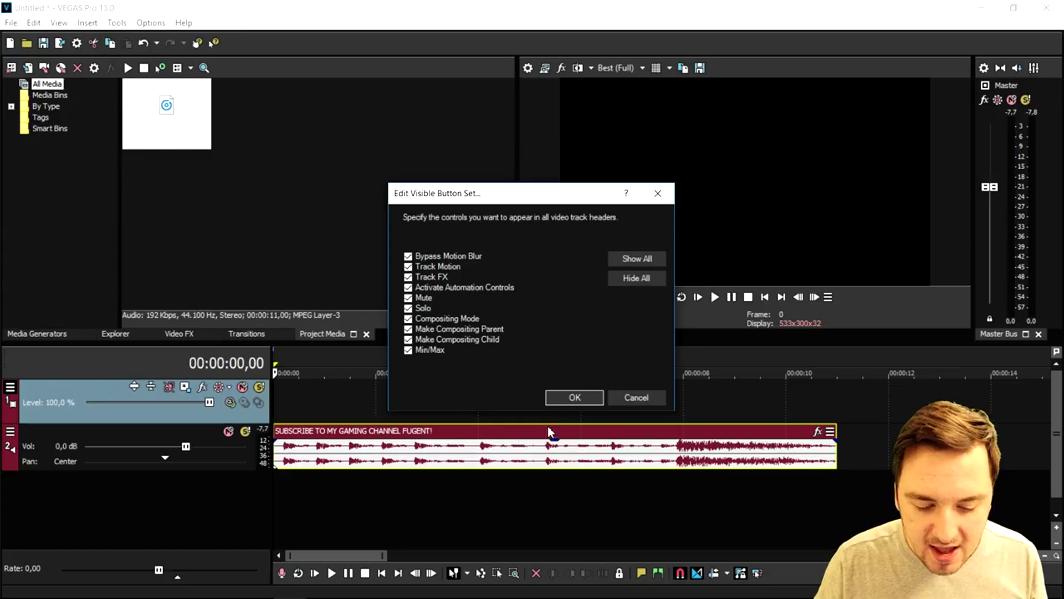
click(575, 397)
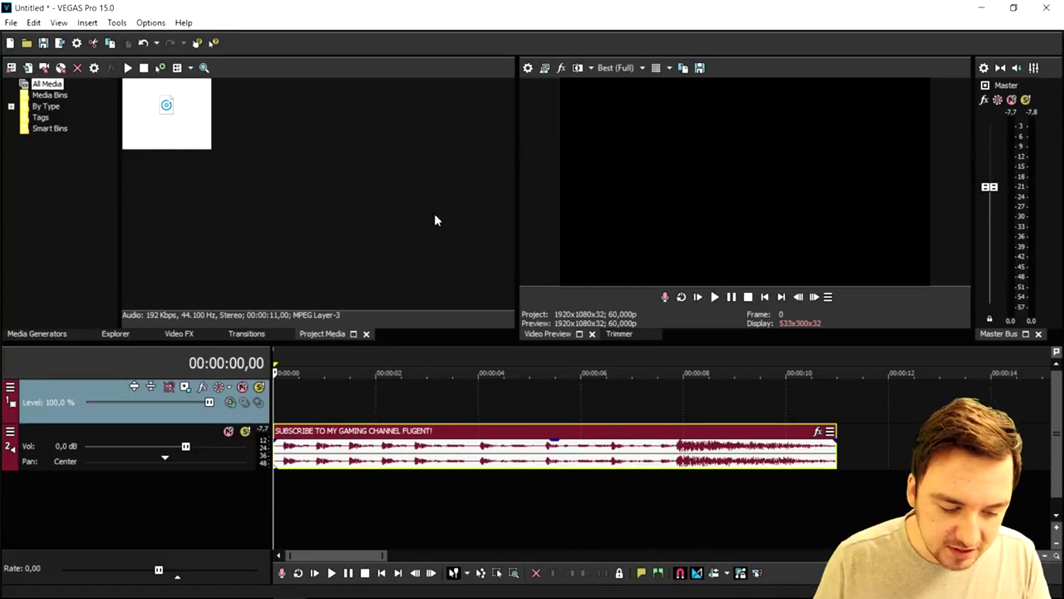
scroll(406, 390, down, 2)
click(326, 235)
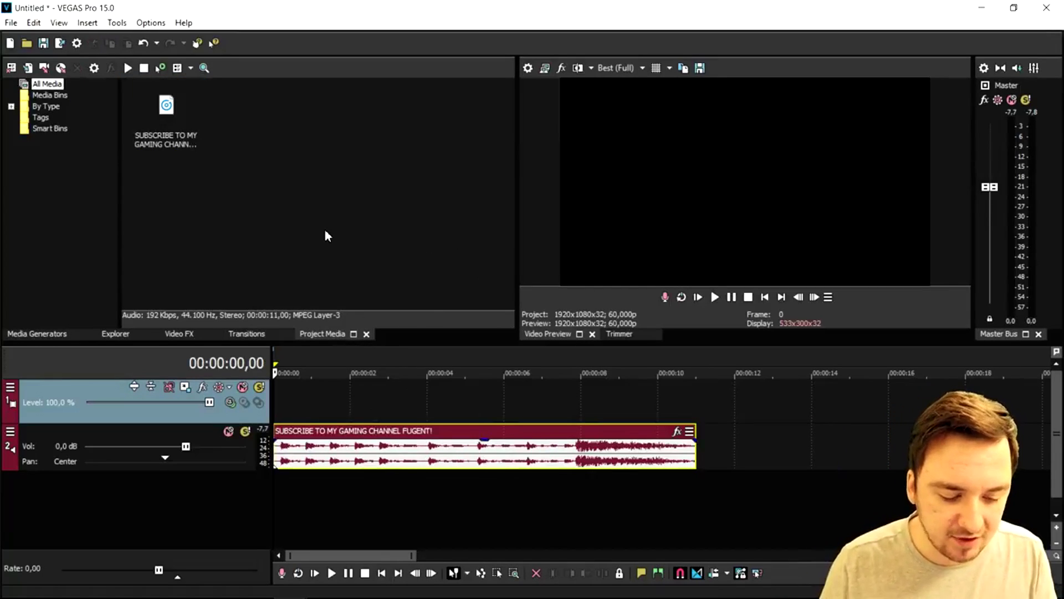
scroll(341, 377, up, 2)
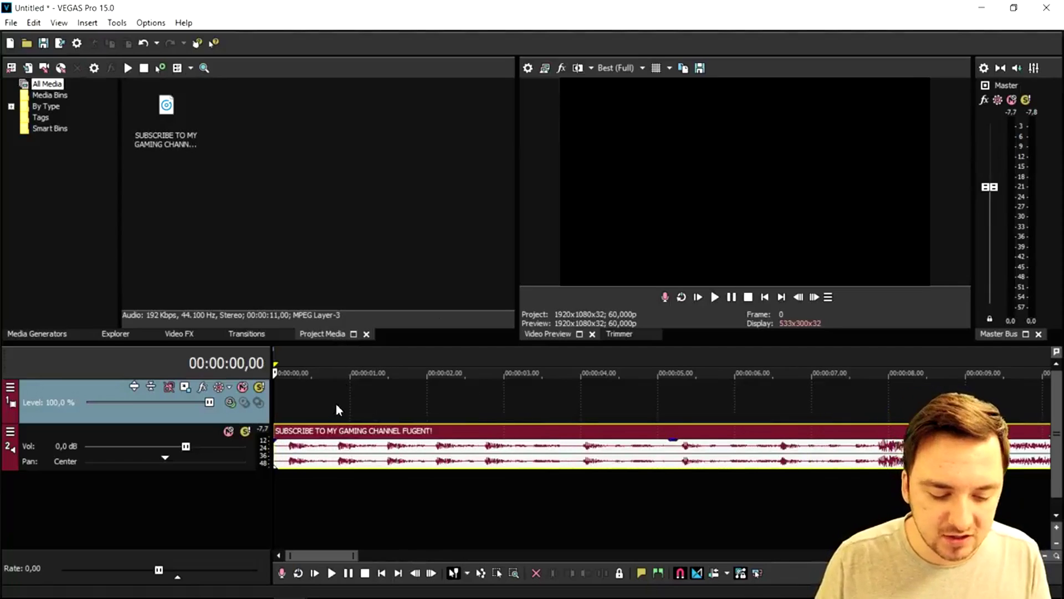
scroll(335, 401, down, 1)
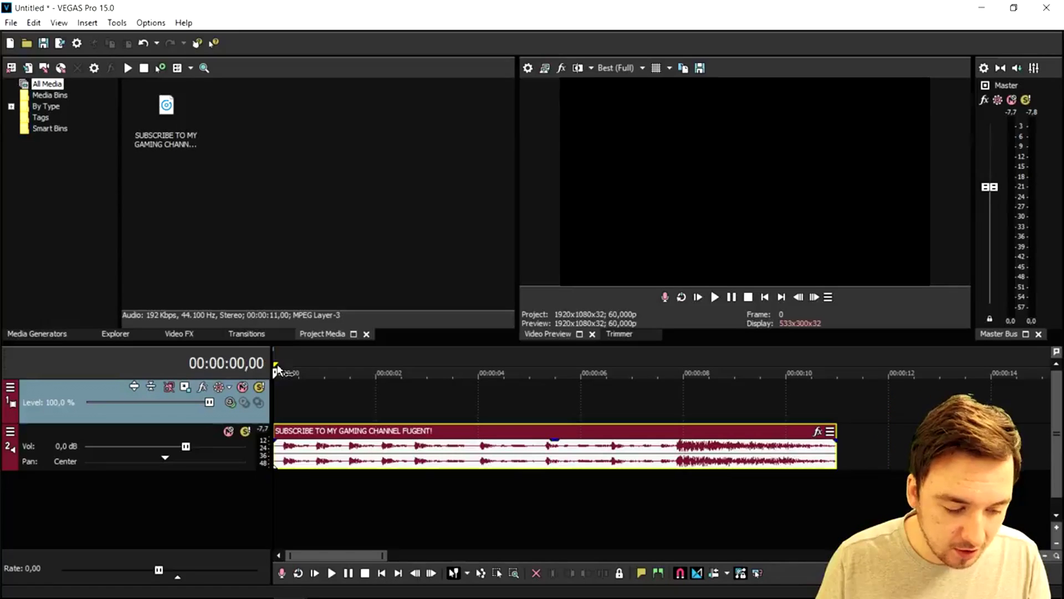
- Add a (Legacy) Text generator with the default preset to the start of the video track above the music
click(22, 336)
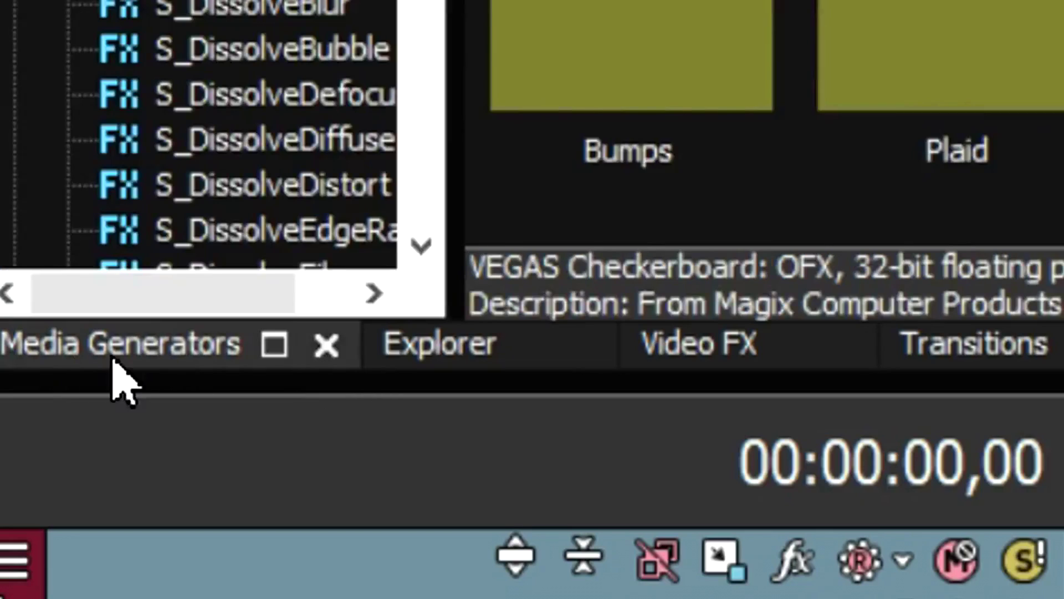
scroll(73, 224, down, 7)
scroll(140, 422, down, 10)
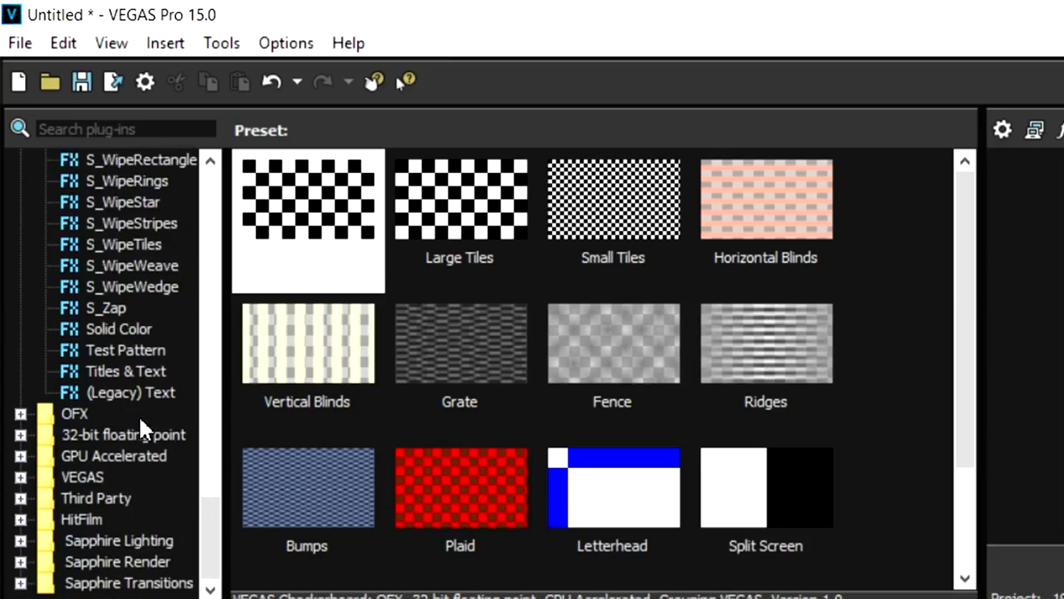
click(138, 392)
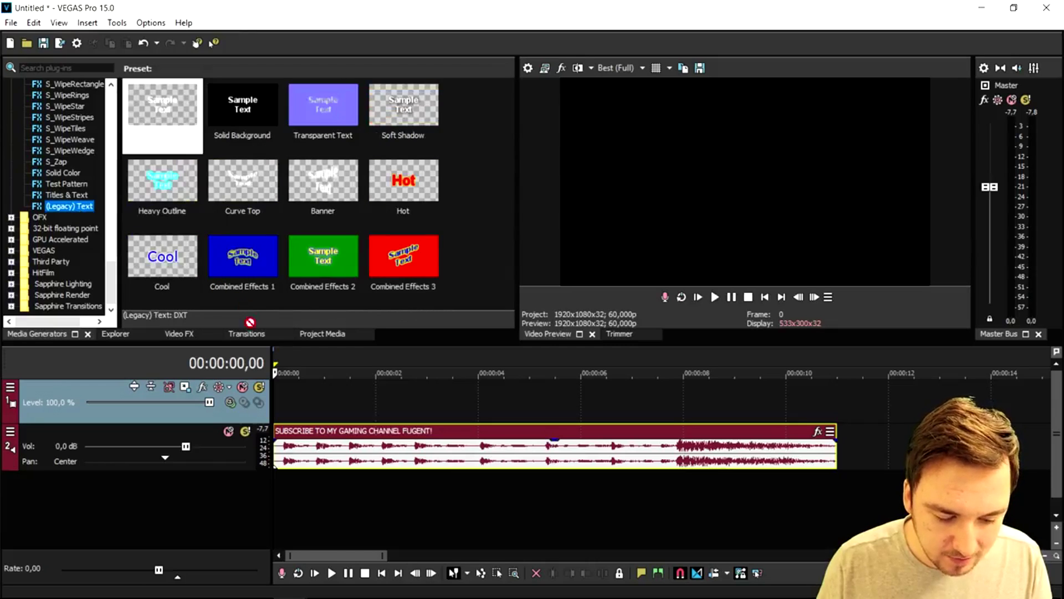
drag(250, 322, 307, 408)
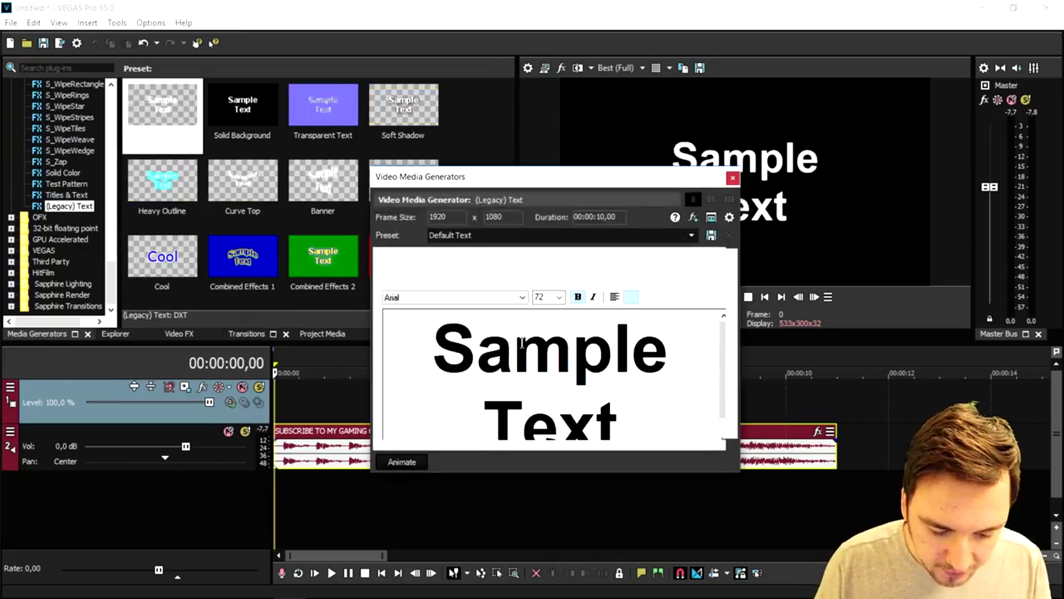
- Replace the sample text with two lines: "How To Synchronize" and "Text On Music"
text(H)
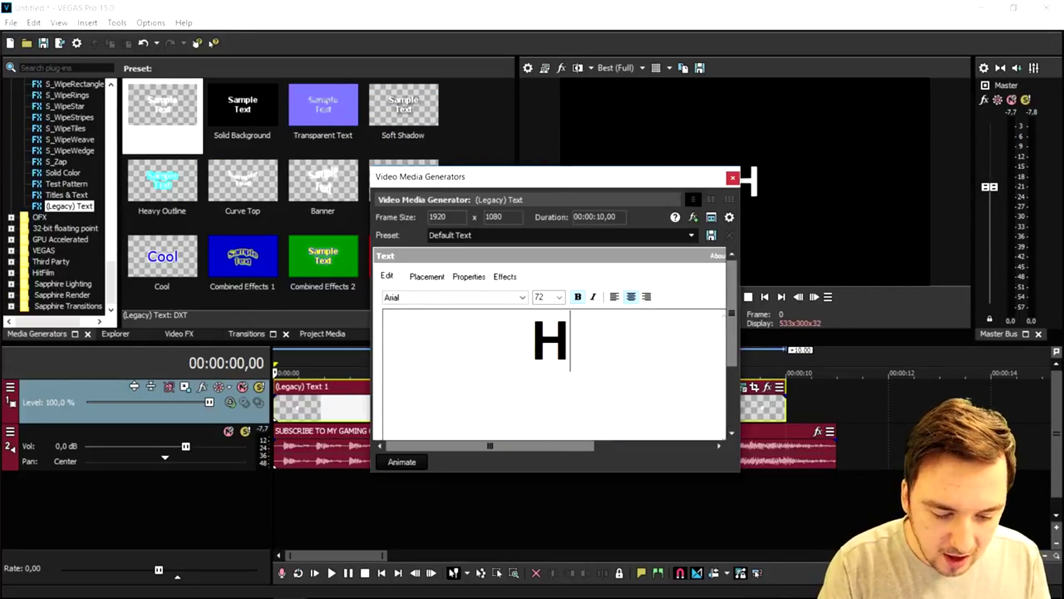
text(ow To Synchronize)
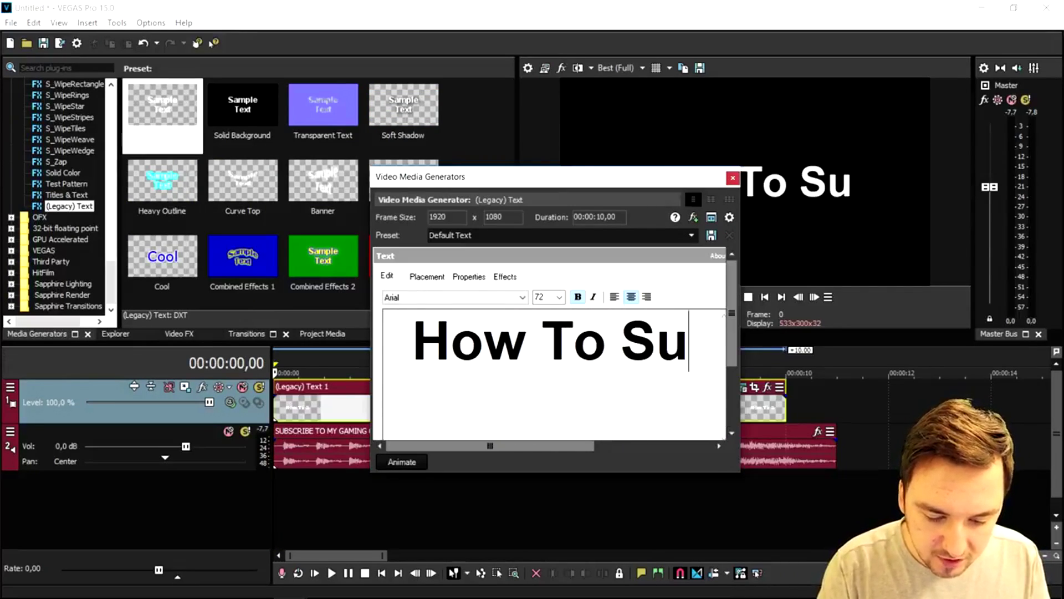
key(Return)
text(T)
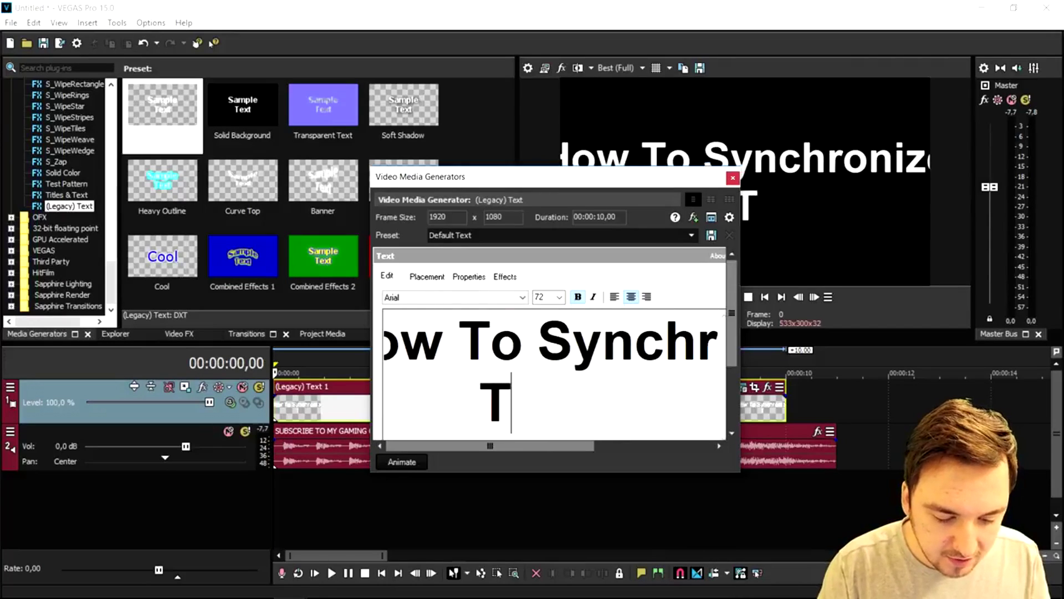
text(ext On Music)
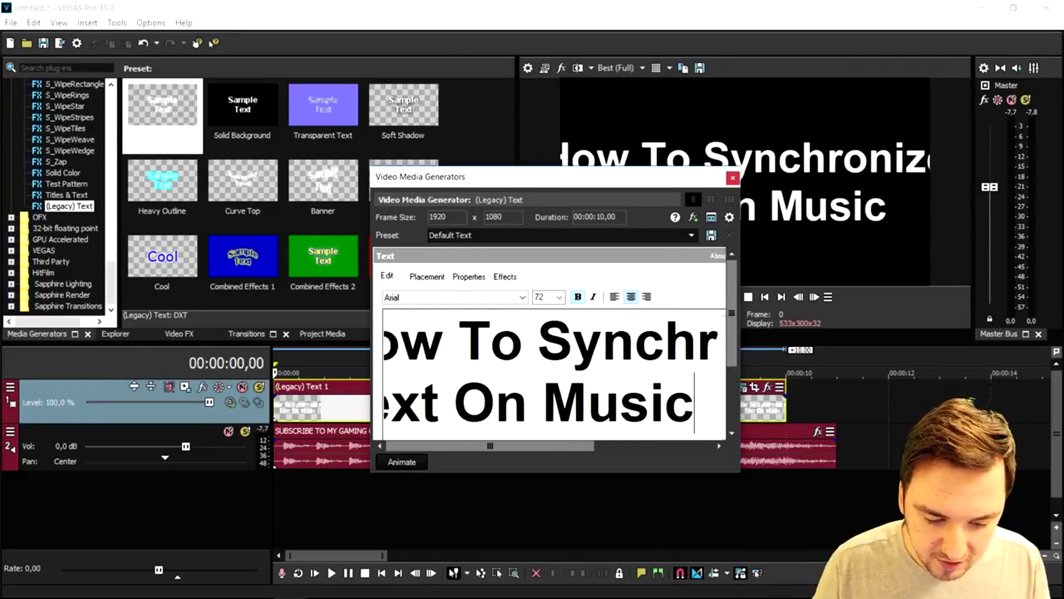
- Set the font size of both title lines to 50
drag(584, 176, 310, 59)
scroll(310, 205, down, 4)
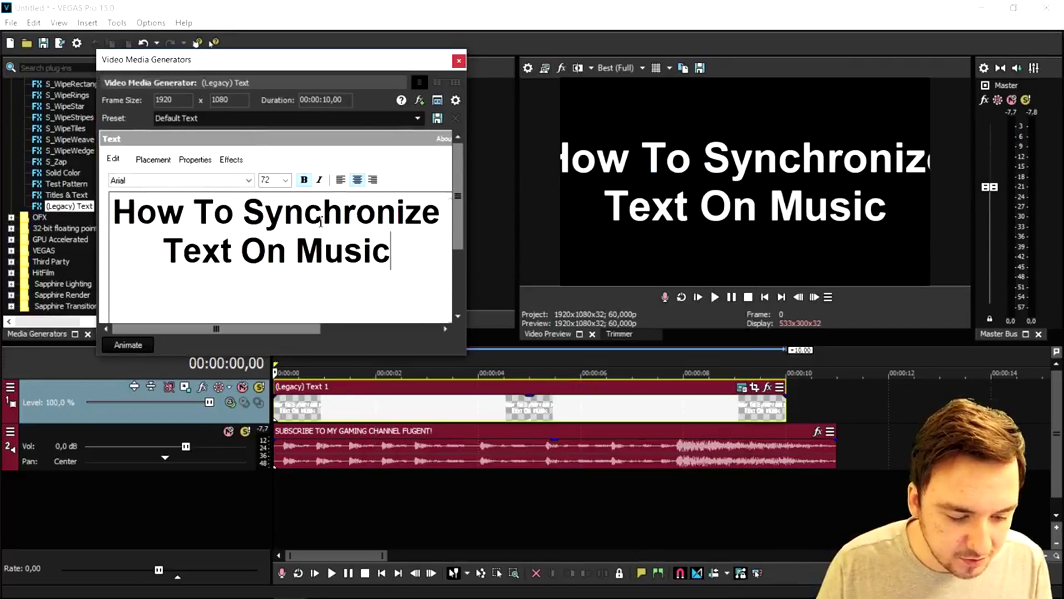
drag(370, 254, 234, 184)
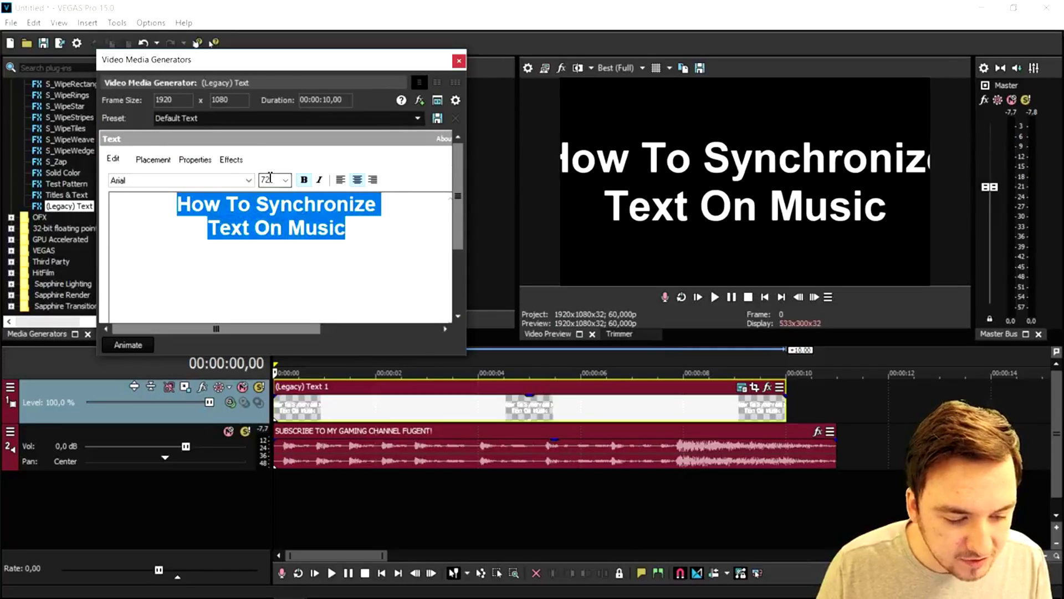
key(Return)
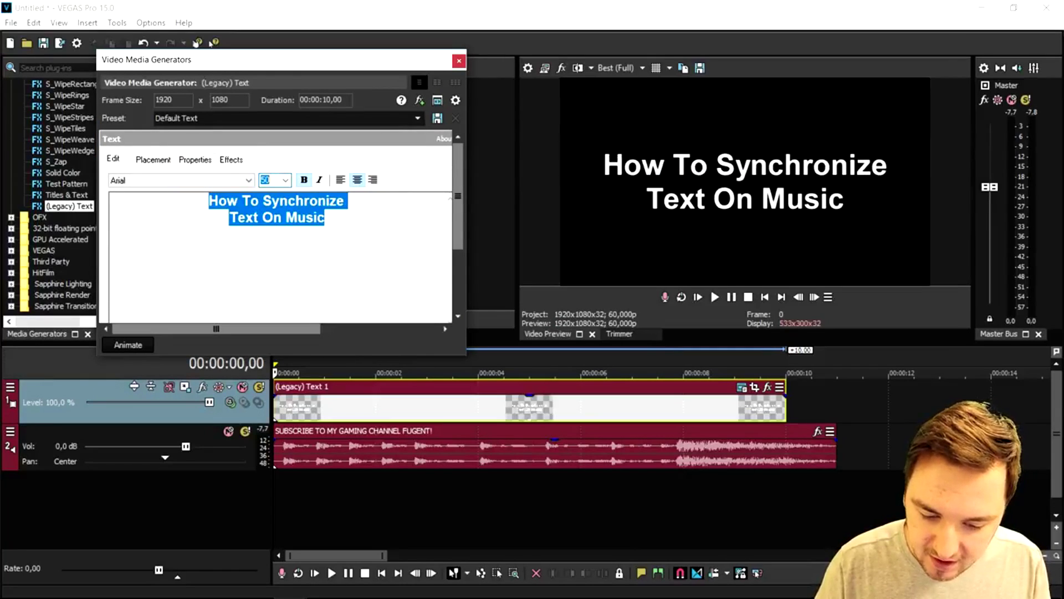
- Change the title text's font to Lobster 1.4 and close the text generator window
click(195, 180)
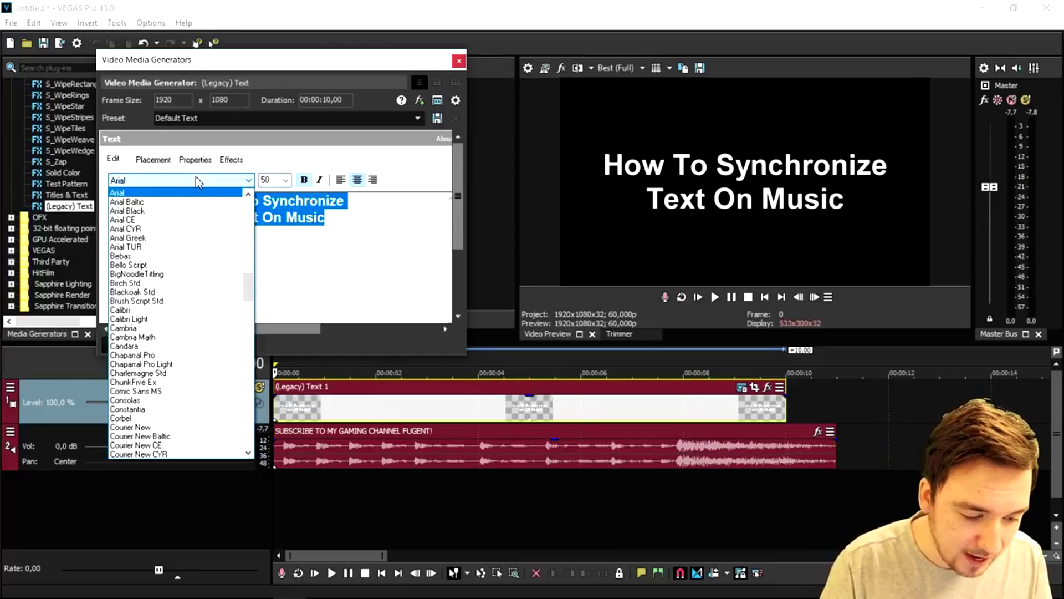
key(l)
scroll(202, 244, down, 4)
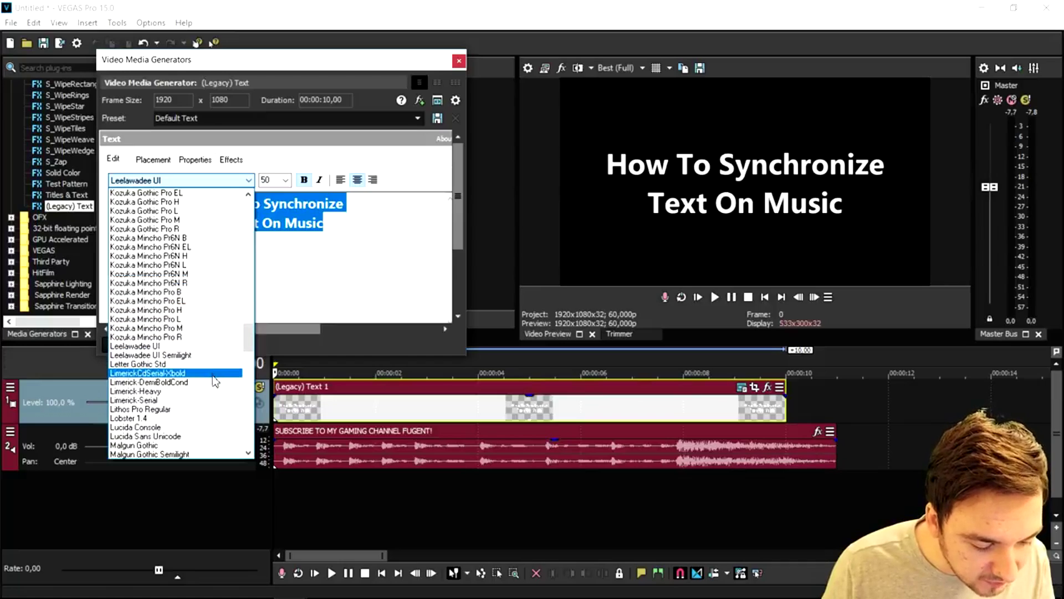
click(186, 419)
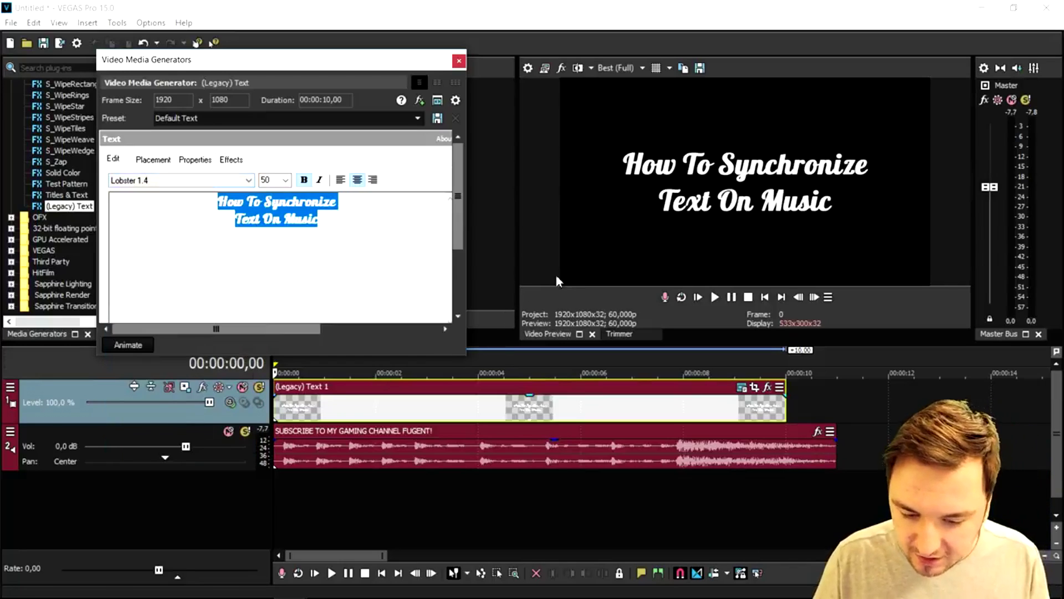
key(alt+shift+4)
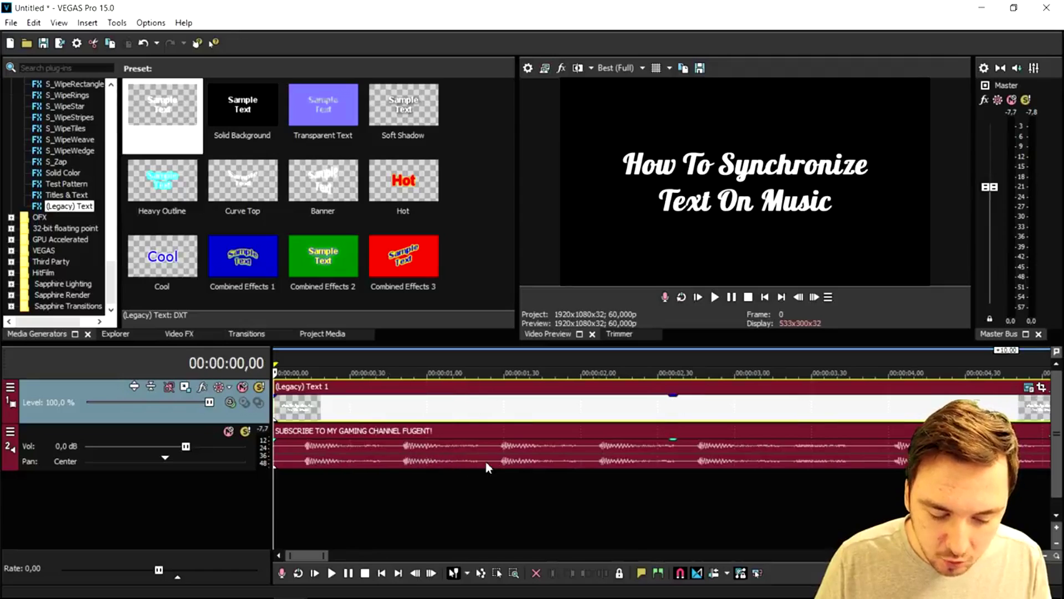
- Move the text event so it starts just before the first beat of the music, at about 00:00:00,11
scroll(427, 457, down, 4)
scroll(369, 447, up, 4)
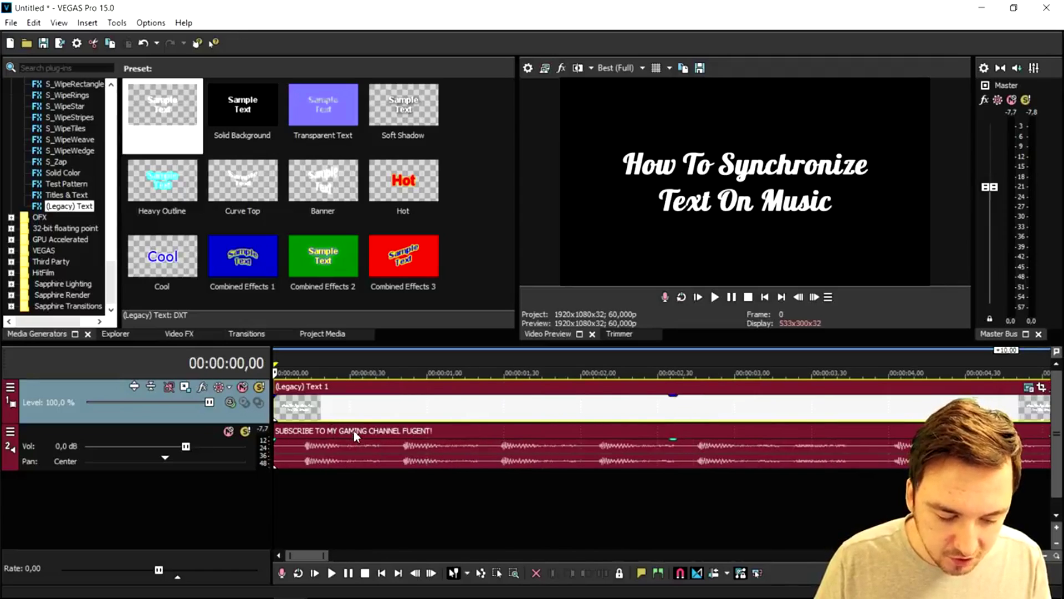
drag(317, 411, 345, 407)
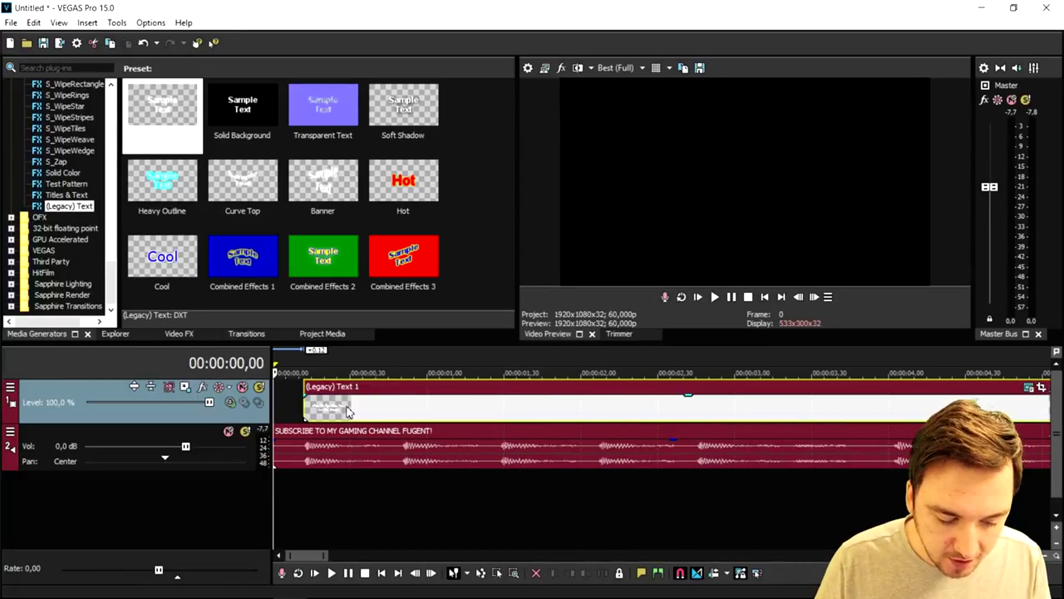
click(309, 451)
scroll(441, 454, up, 3)
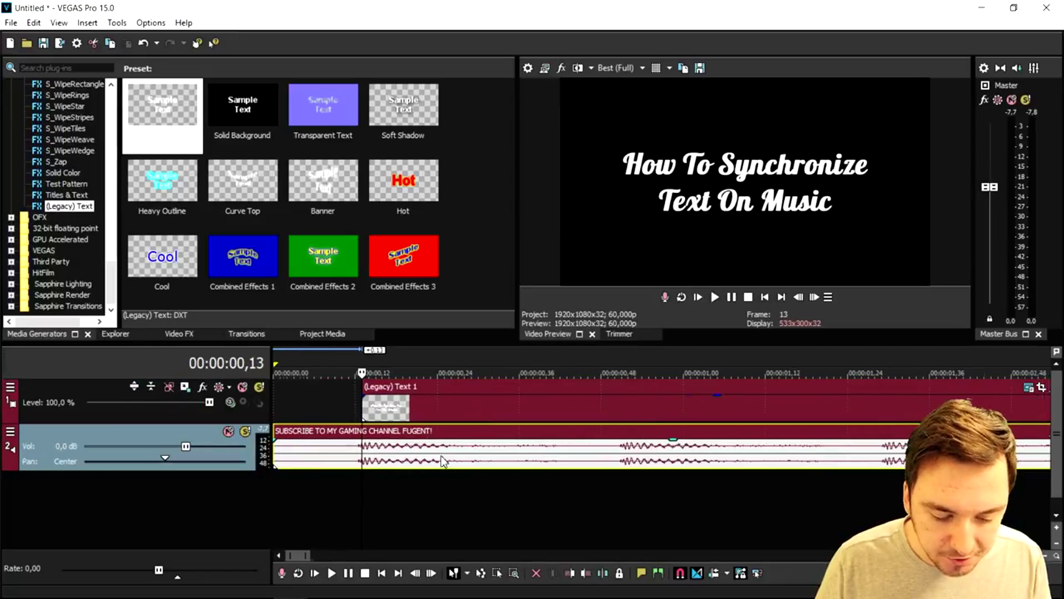
drag(424, 425, 344, 456)
- Add timeline markers just before the first three beats, at about 00:00:00,11, 00:00:00,50 and 00:00:01,28
click(341, 456)
click(348, 455)
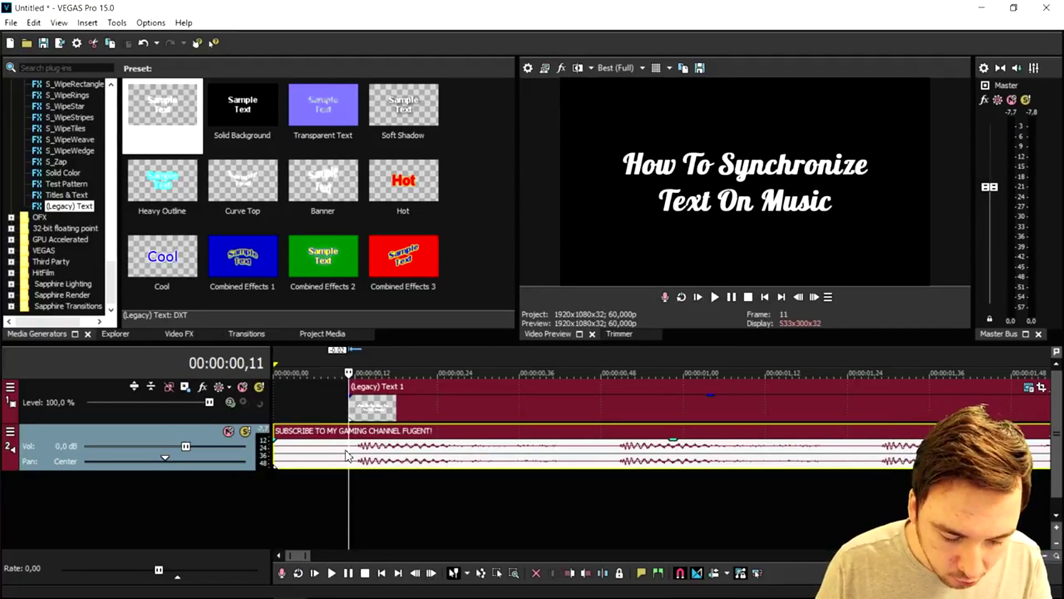
click(611, 458)
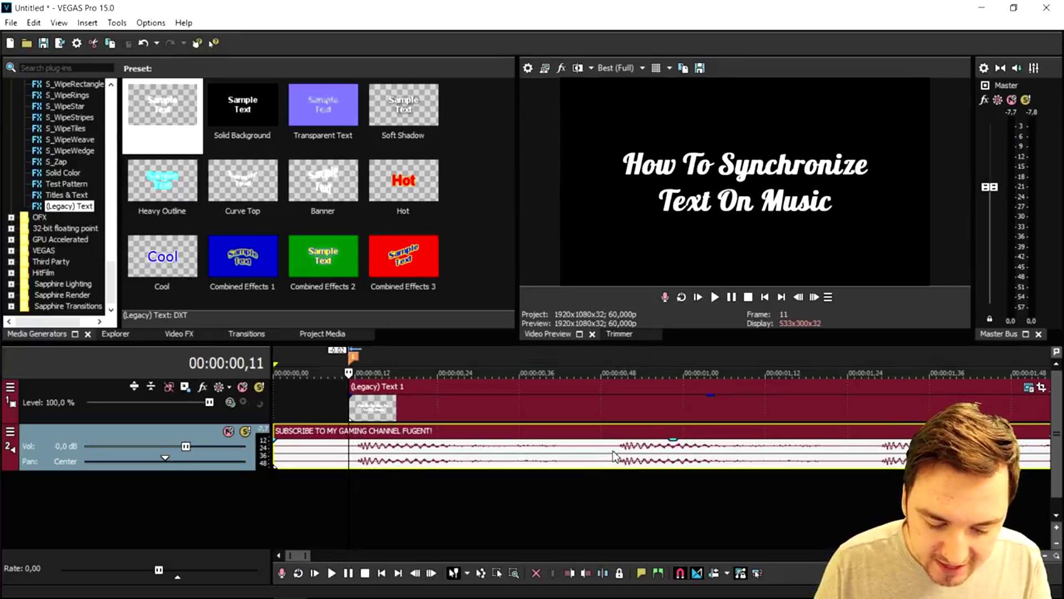
scroll(610, 457, down, 2)
double_click(729, 460)
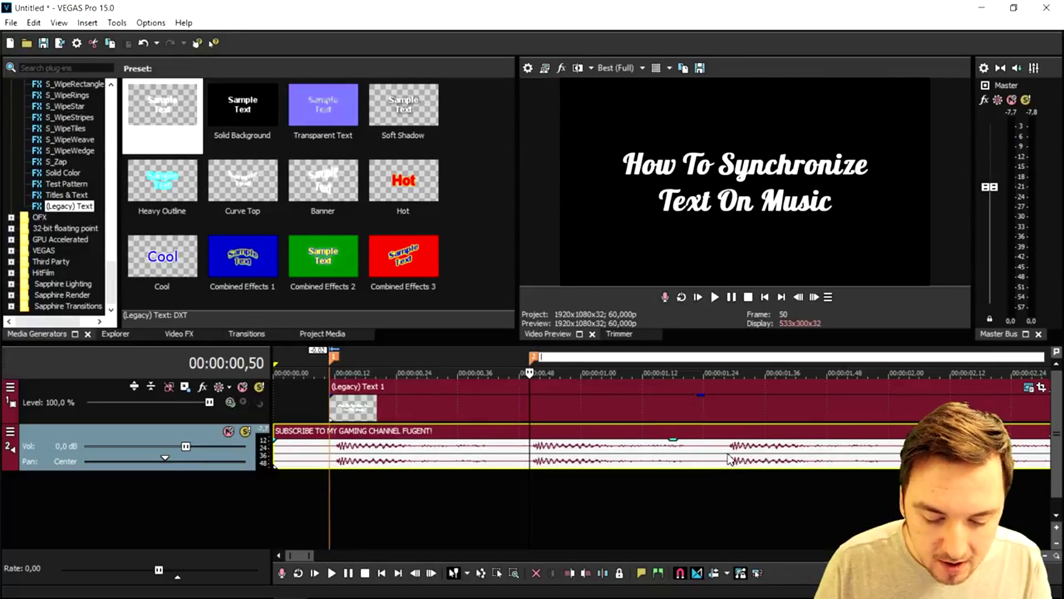
click(728, 453)
key(m)
- Add timeline markers just before the fourth and fifth beats, at about 00:00:02,05 and 00:00:02,44
scroll(721, 453, down, 2)
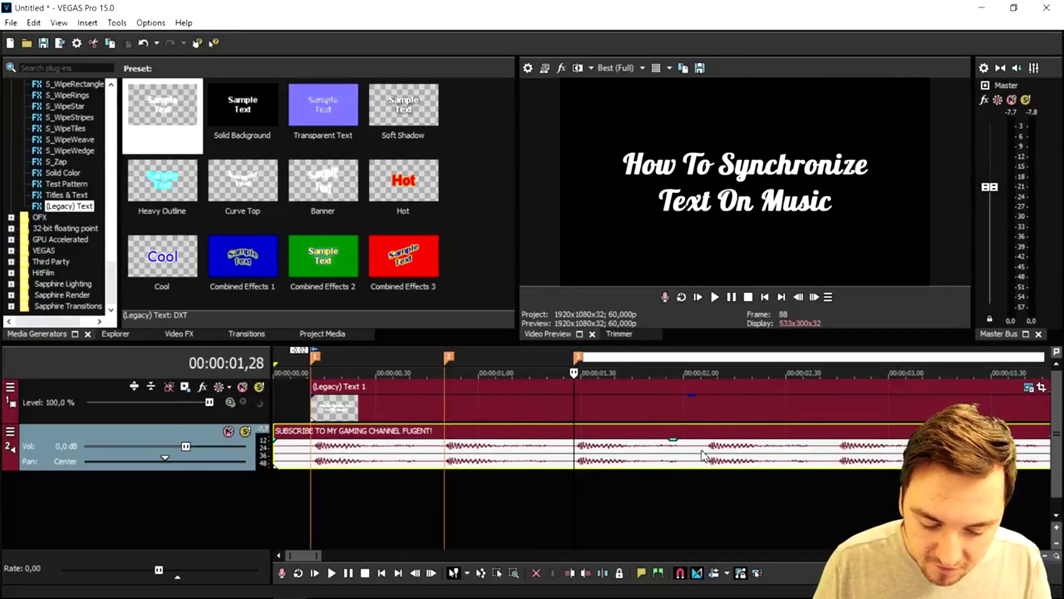
click(703, 456)
key(m)
double_click(703, 456)
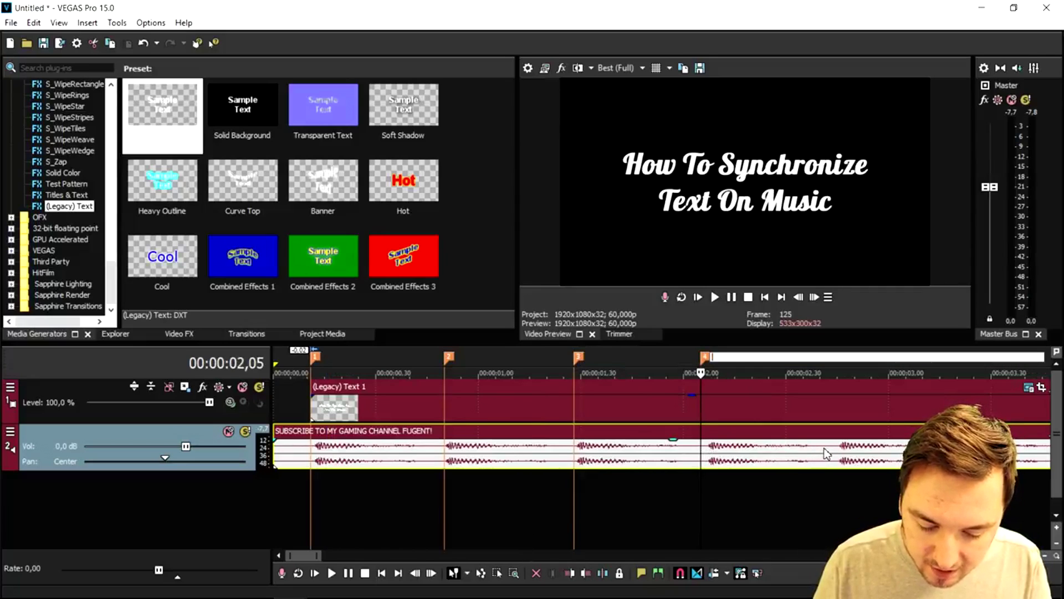
click(833, 456)
key(m)
- Add timeline markers just before the sixth and seventh beats, at about 00:00:03,58 and 00:00:05,14
scroll(833, 456, down, 2)
double_click(681, 467)
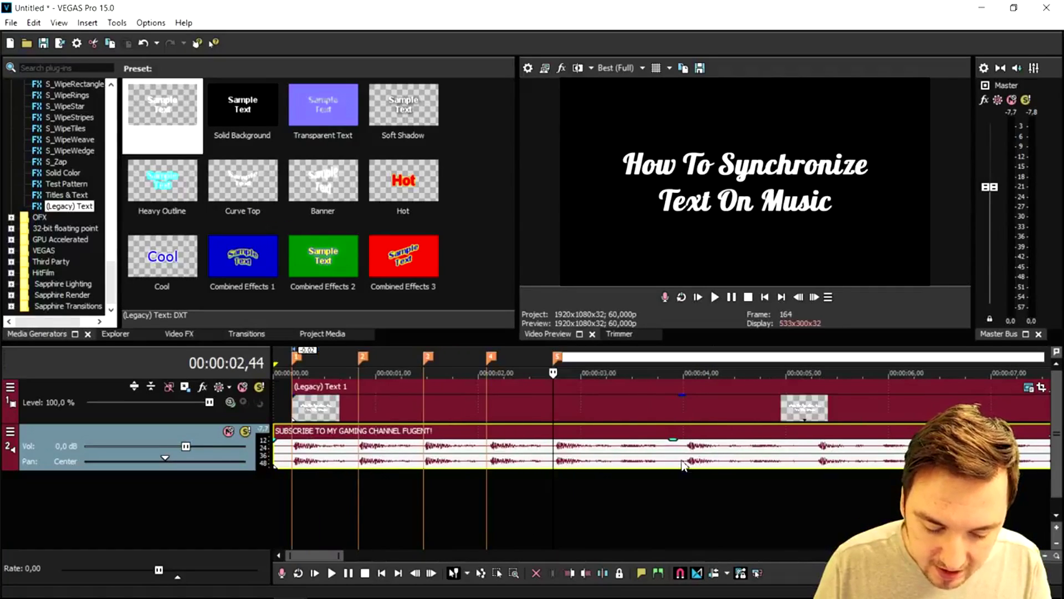
click(682, 453)
key(m)
scroll(679, 457, down, 2)
double_click(673, 459)
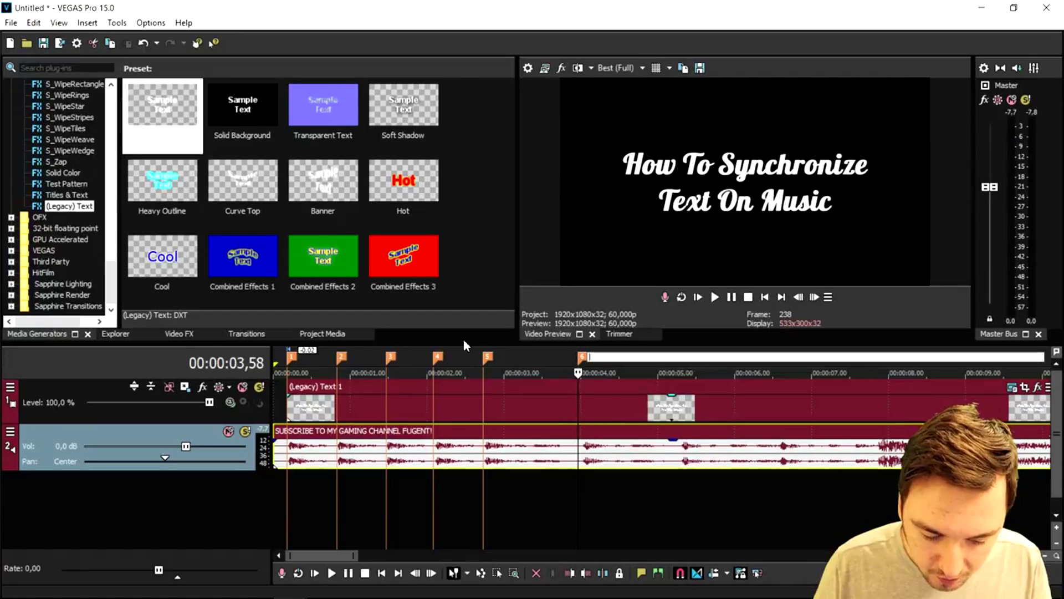
click(675, 448)
key(m)
double_click(675, 448)
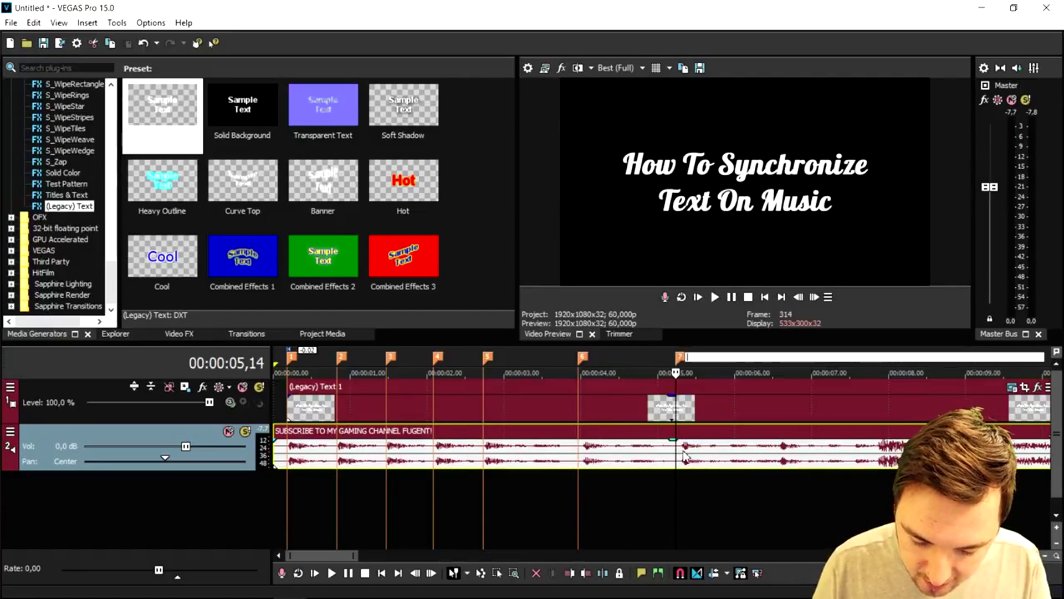
- Add a timeline marker just before the eighth beat, at about 00:00:06,33
click(755, 394)
scroll(693, 391, down, 2)
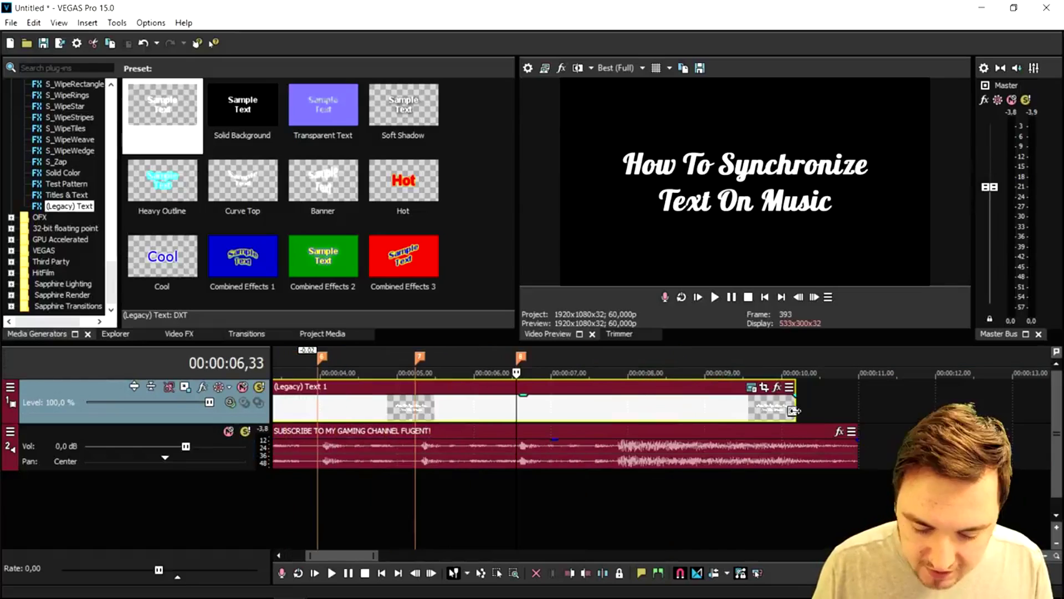
scroll(621, 386, down, 2)
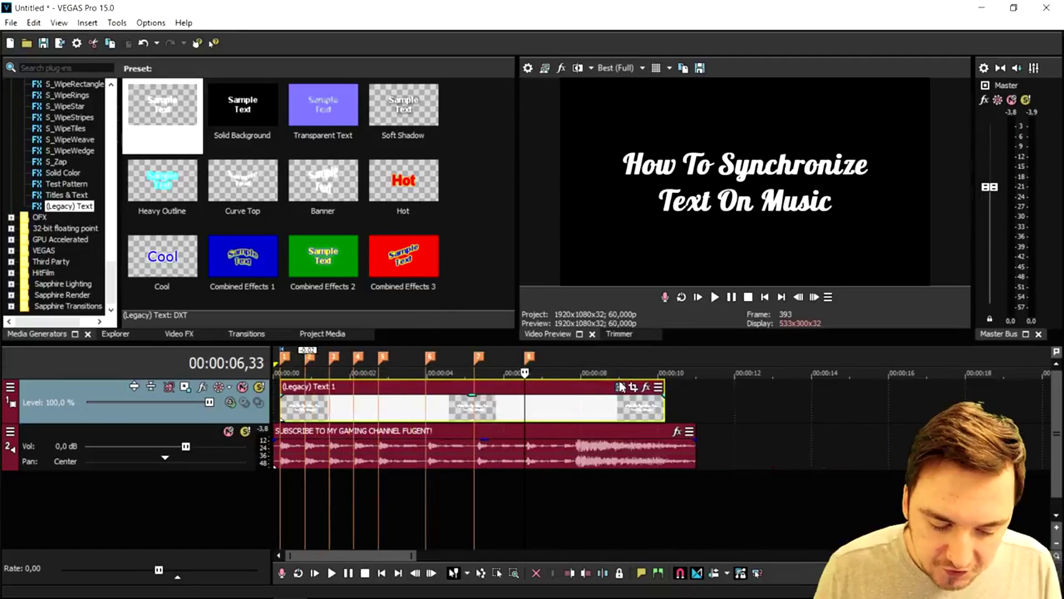
- Starting from the beginning of the timeline, split the text event at markers 2 and 3
click(766, 297)
scroll(465, 430, up, 4)
scroll(465, 427, up, 2)
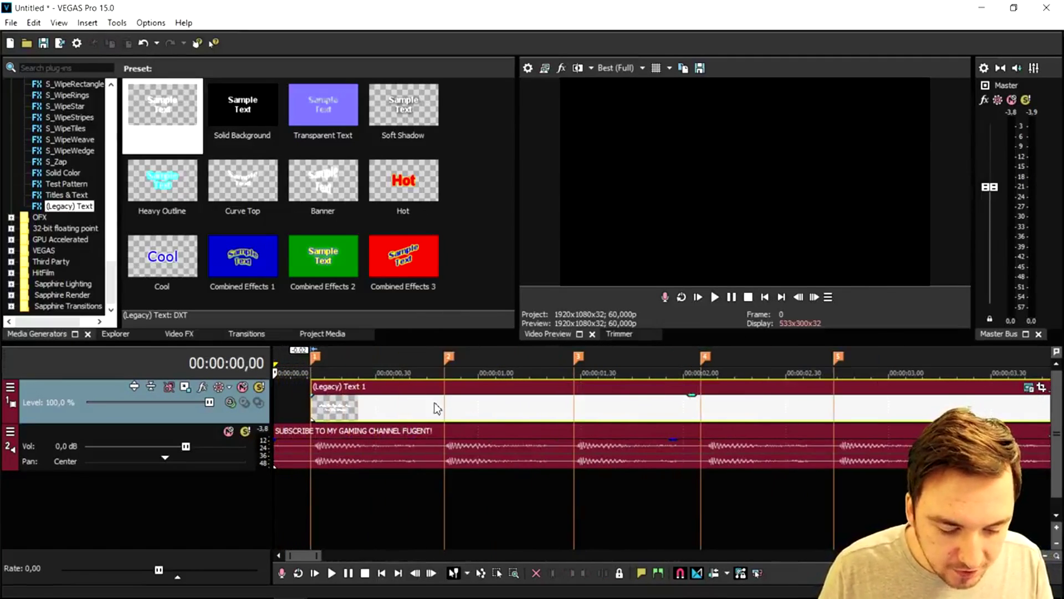
click(445, 413)
key(s)
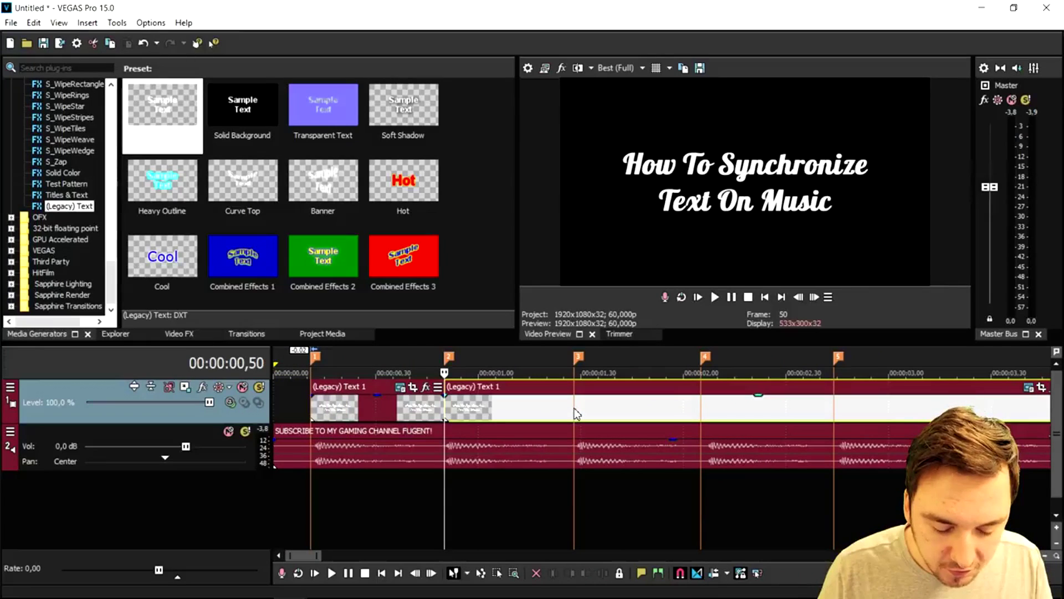
click(575, 409)
key(s)
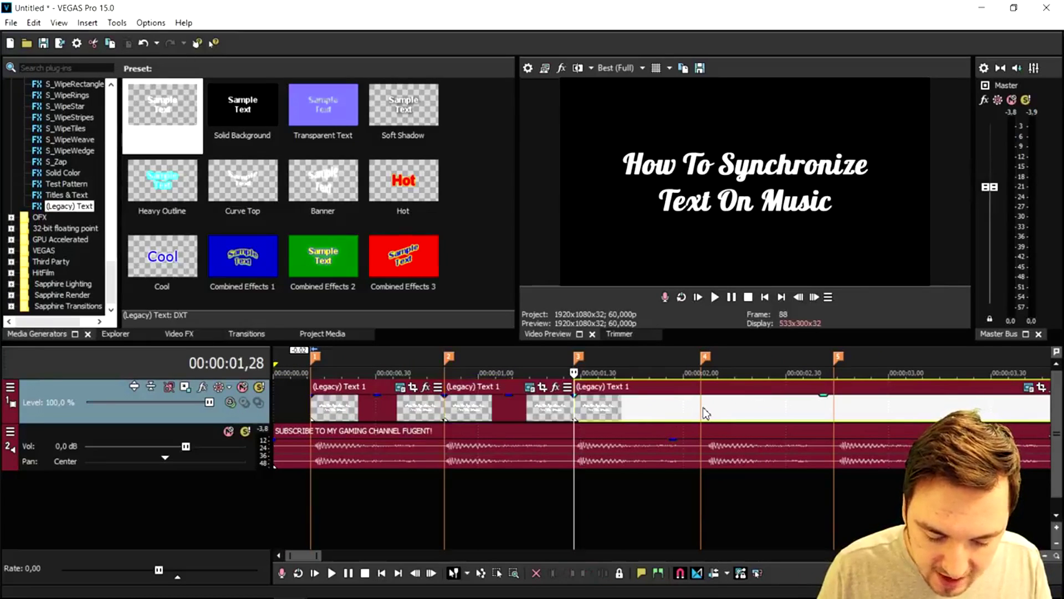
- Split the remaining text event at markers 4 and 5
click(702, 413)
key(s)
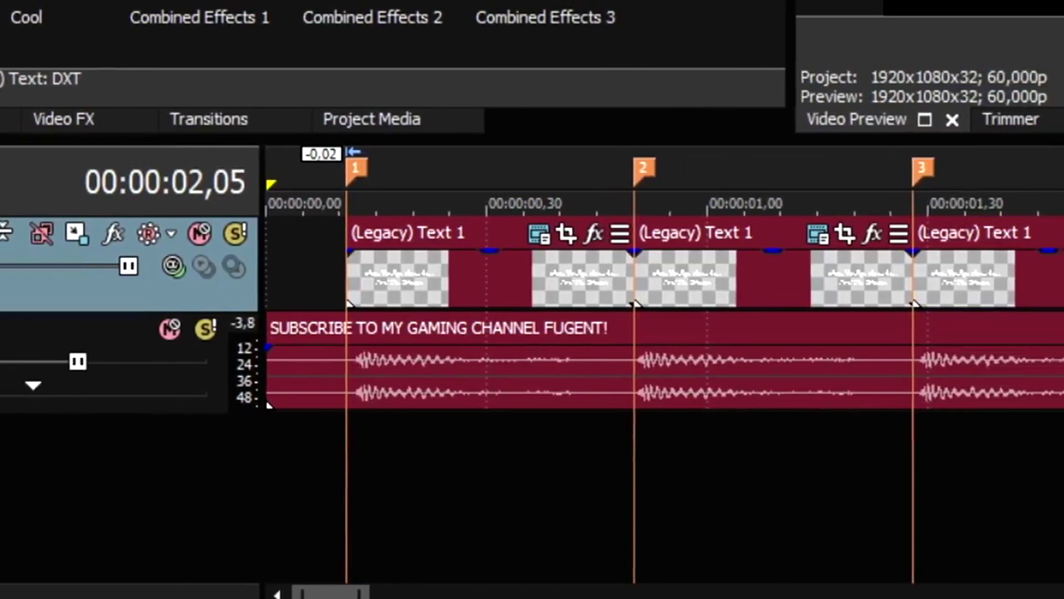
scroll(835, 413, down, 1)
click(835, 413)
key(s)
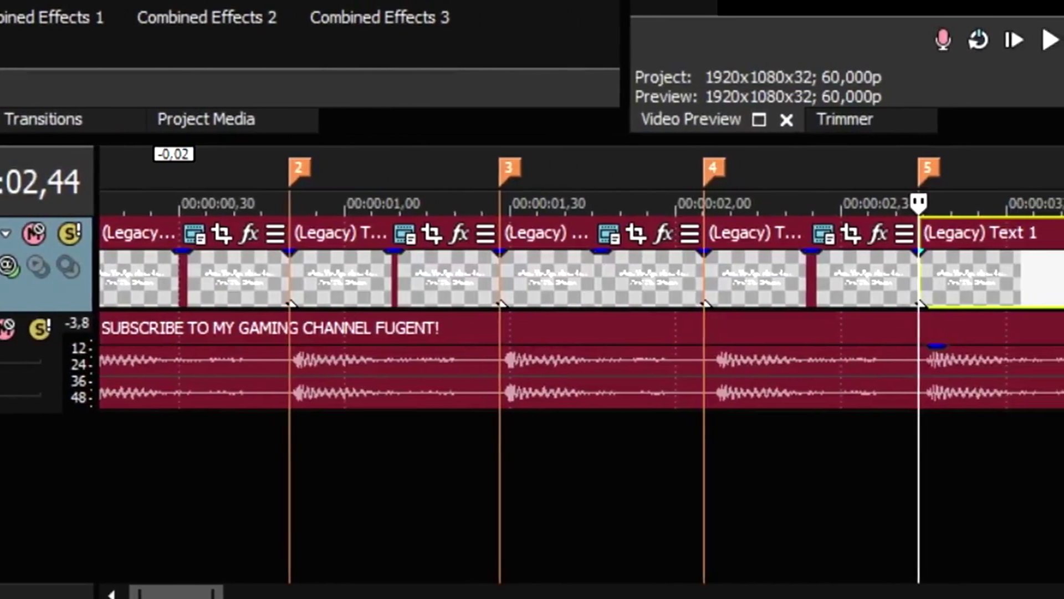
- Split the rest of the text event at markers 6, 7 and 8
key(Down)
key(ctrl+Right)
key(s)
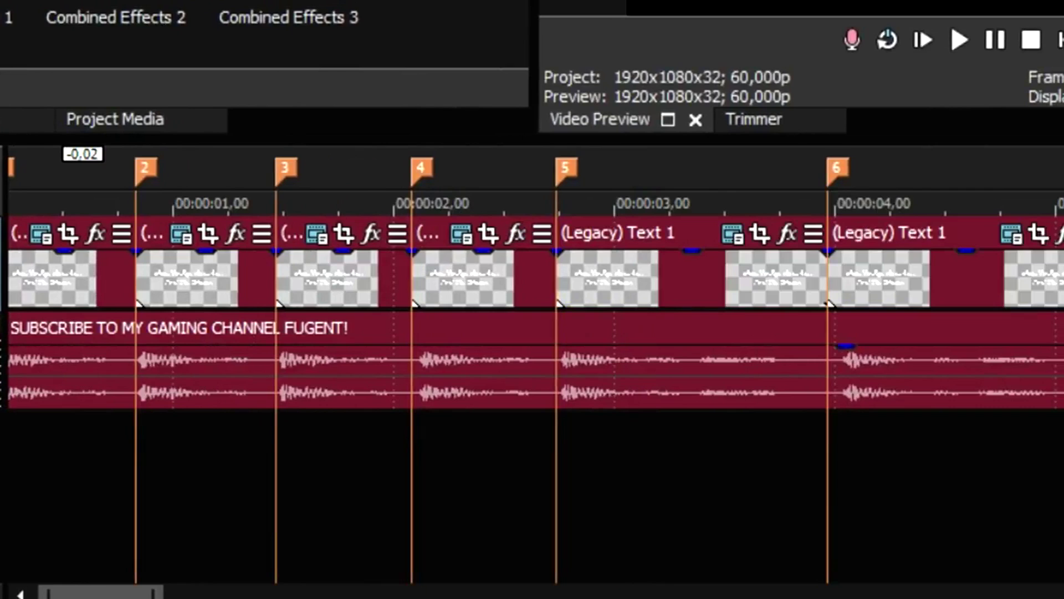
key(ctrl+Right)
key(s)
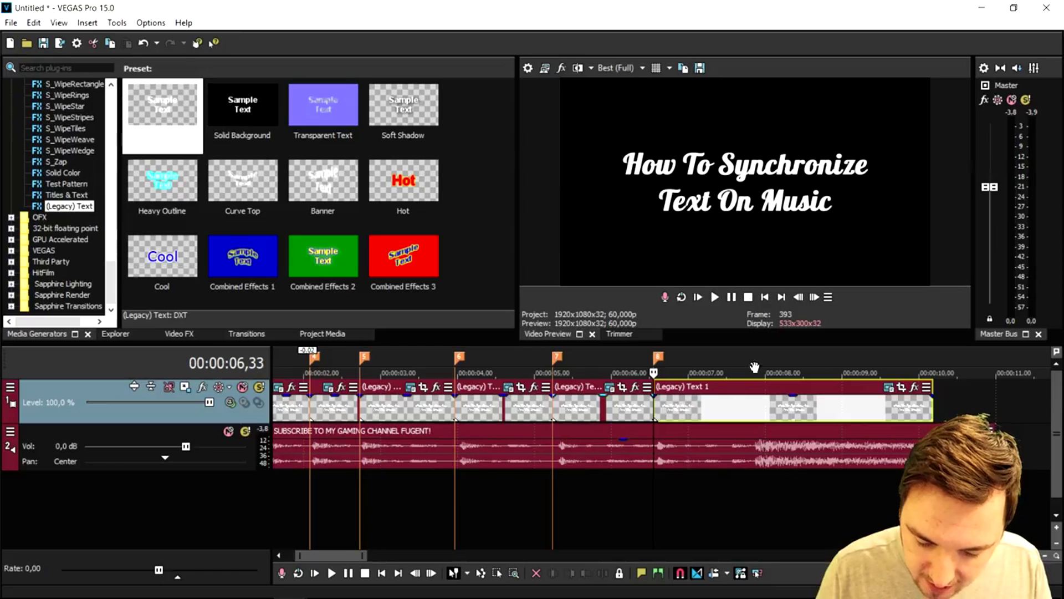
- Open Event Pan/Crop for the first text segment, between markers 1 and 2, and enable its mask
key(Home)
key(Up)
key(Up)
key(Up)
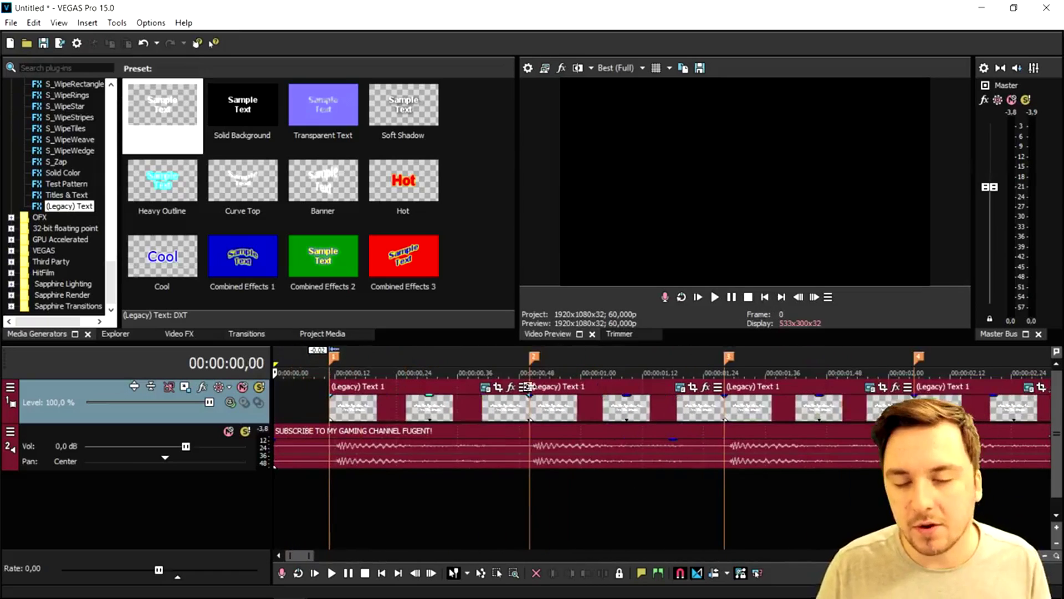
click(402, 402)
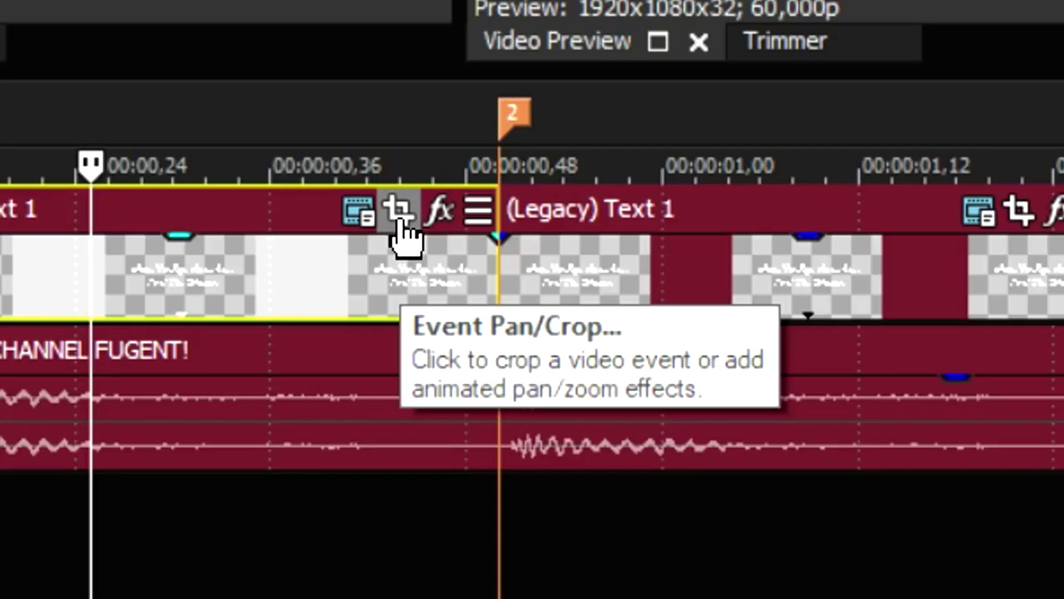
click(397, 216)
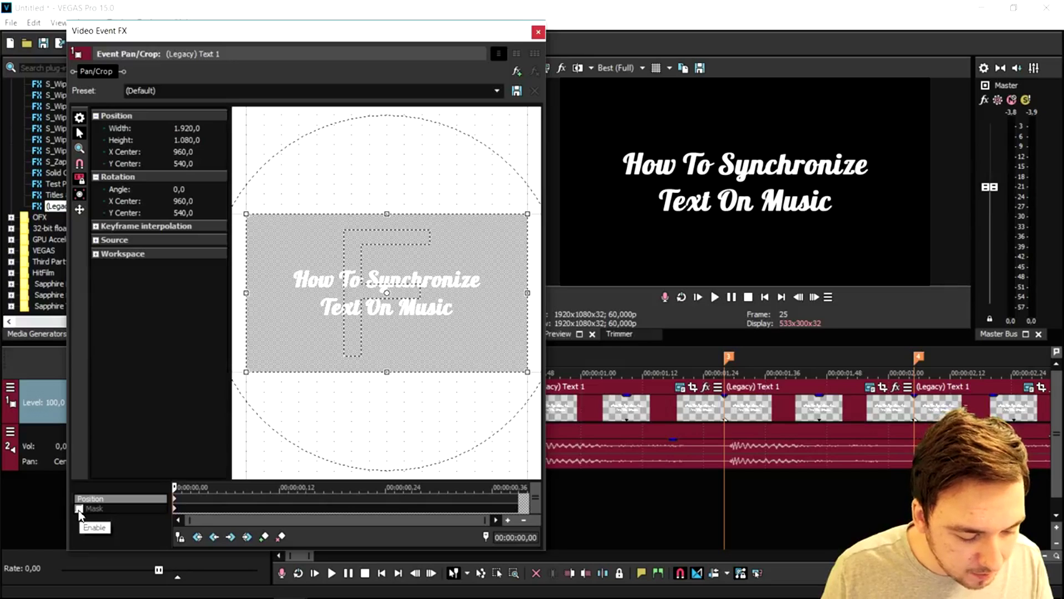
click(79, 509)
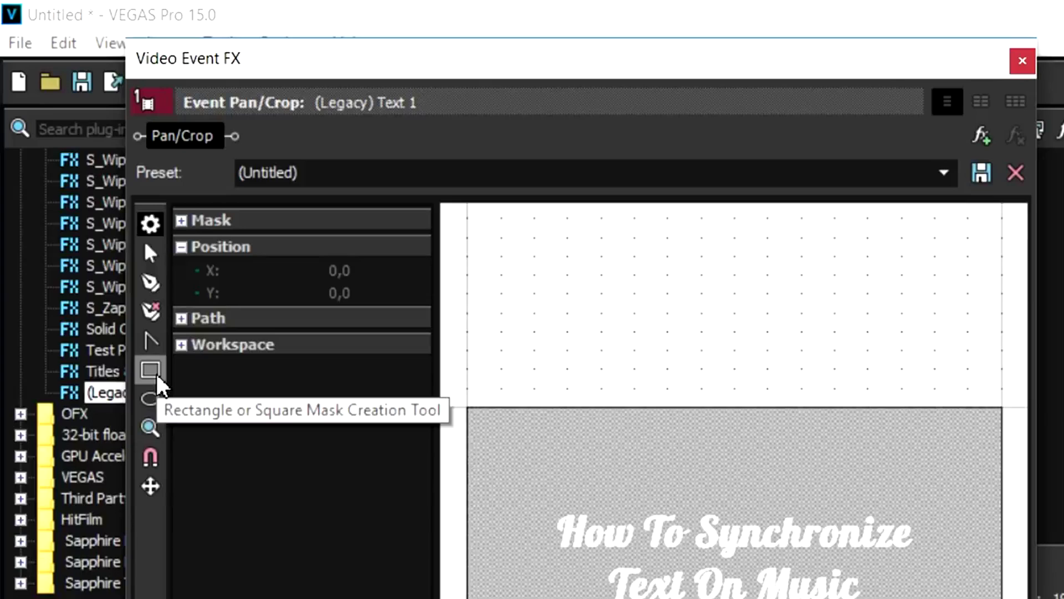
- Draw a rectangular mask around the word "How", centred at about X 439 and Y 436, and close Event Pan/Crop
click(81, 196)
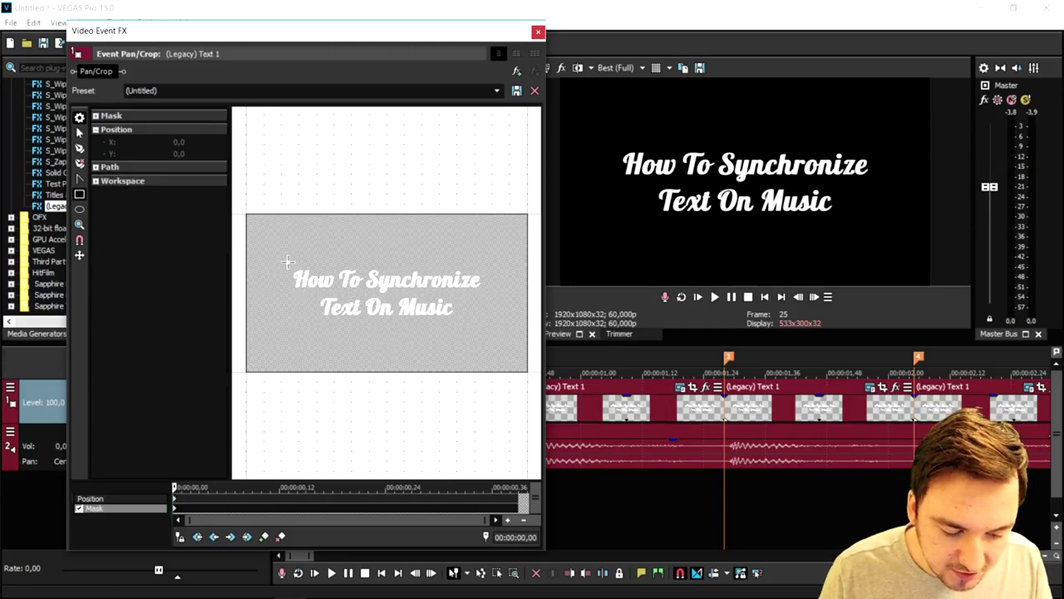
drag(286, 262, 330, 291)
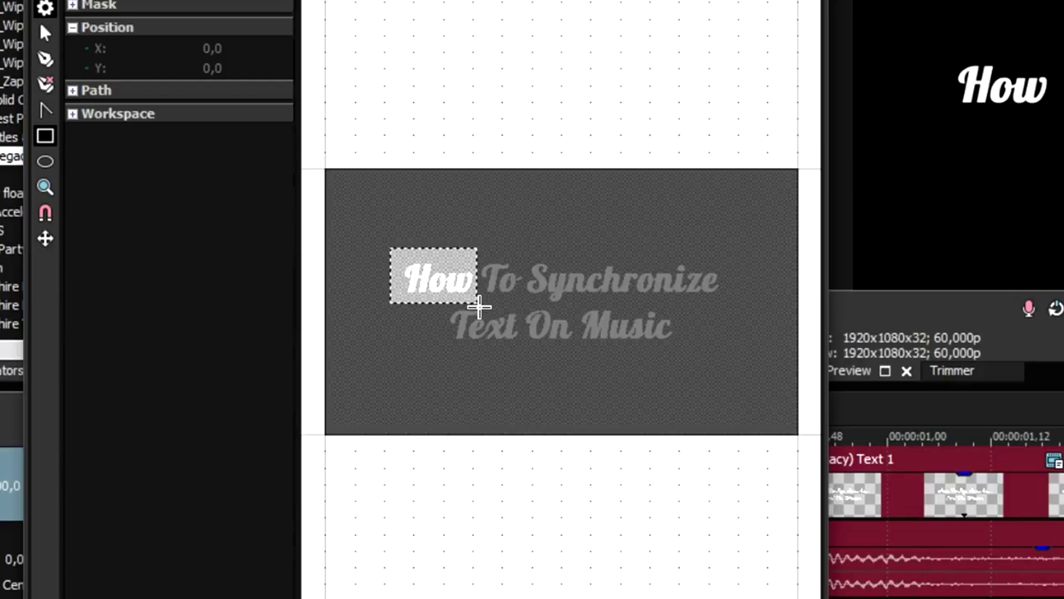
drag(479, 306, 478, 304)
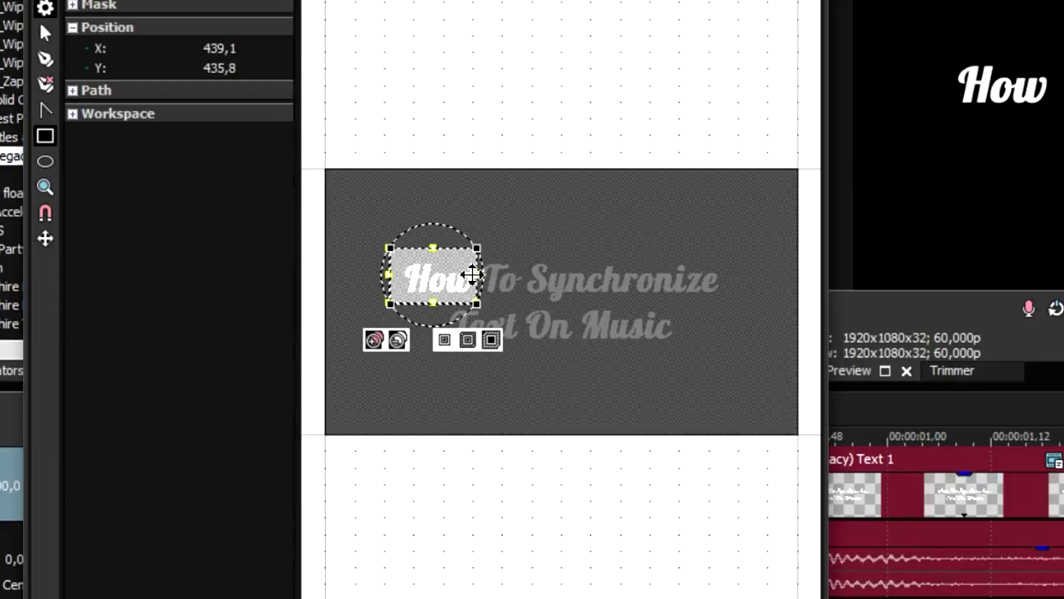
scroll(463, 266, up, 2)
click(531, 197)
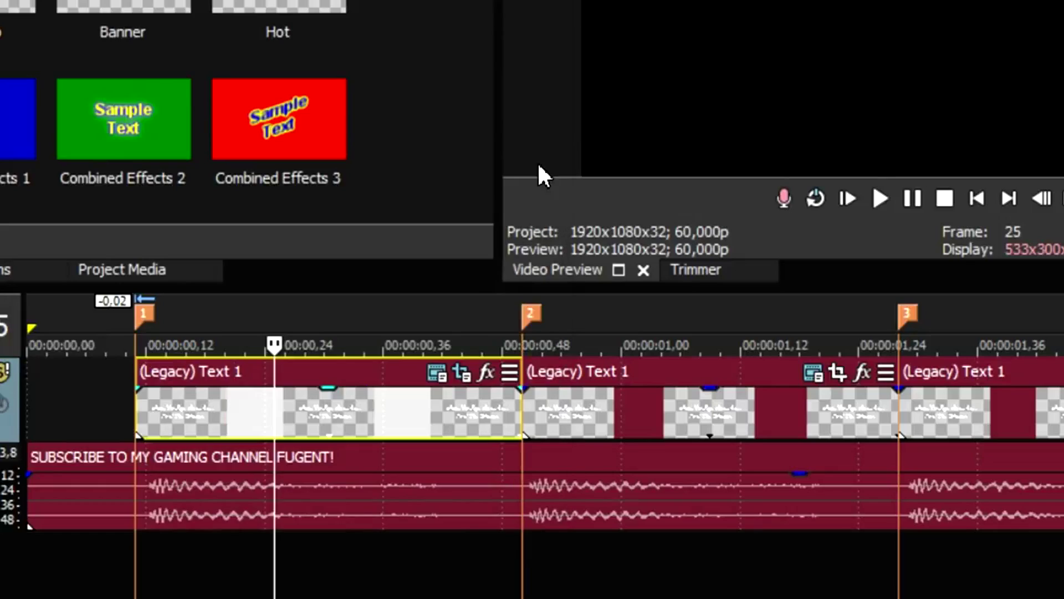
- Replace the text segment at marker 2 with a new source copy of the masked "How" segment, trimmed to about marker 3
click(314, 413)
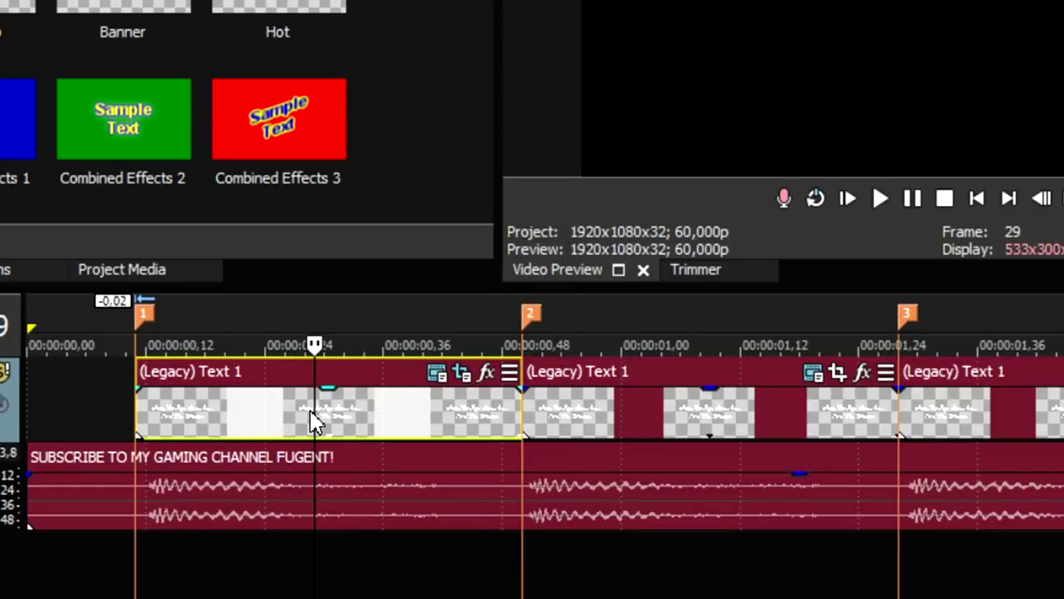
click(533, 417)
key(ctrl+v)
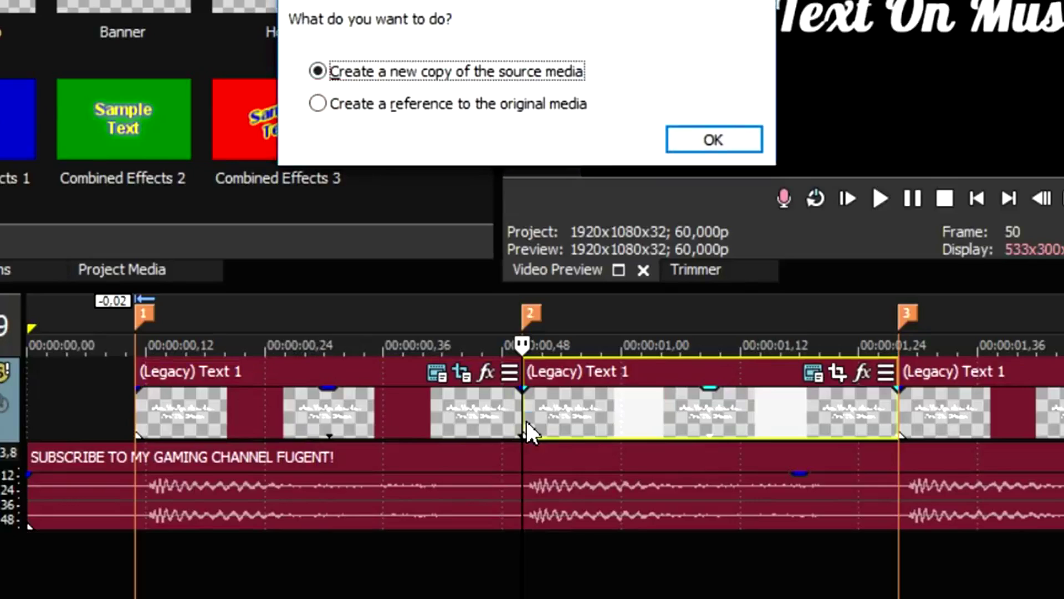
key(Return)
mouse_move(905, 405)
mouse_down()
mouse_move(884, 400)
mouse_move(920, 414)
mouse_move(900, 415)
mouse_up()
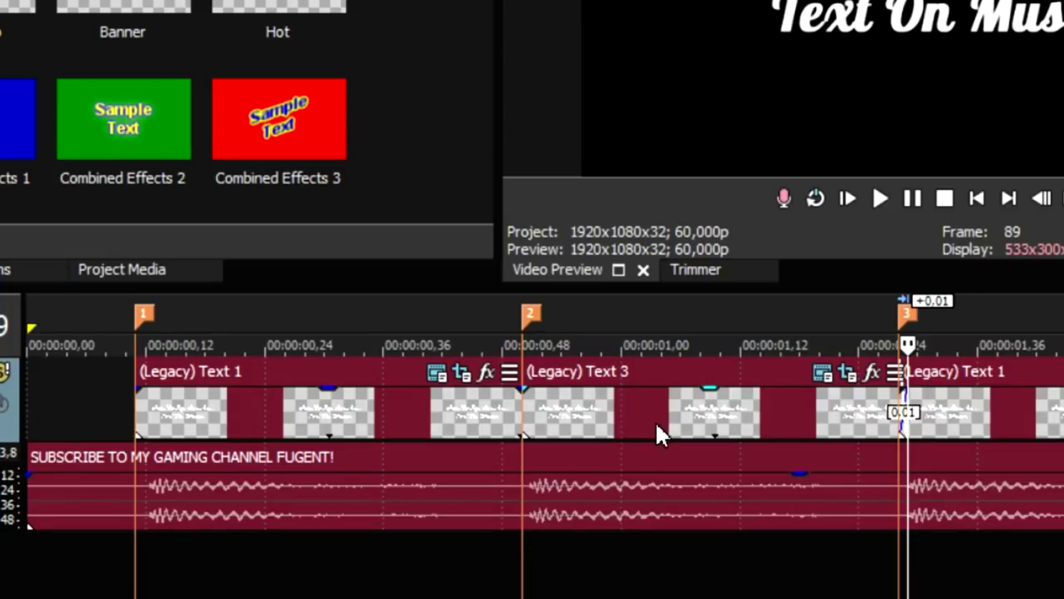
- Widen the second segment's mask in Event Pan/Crop so that it covers "How To"
click(658, 422)
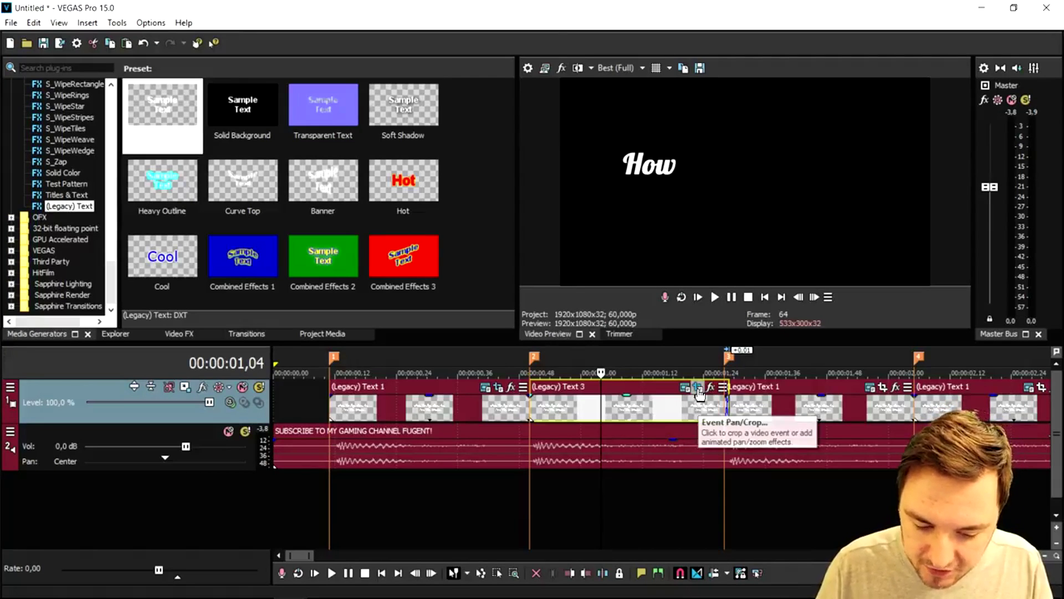
click(698, 388)
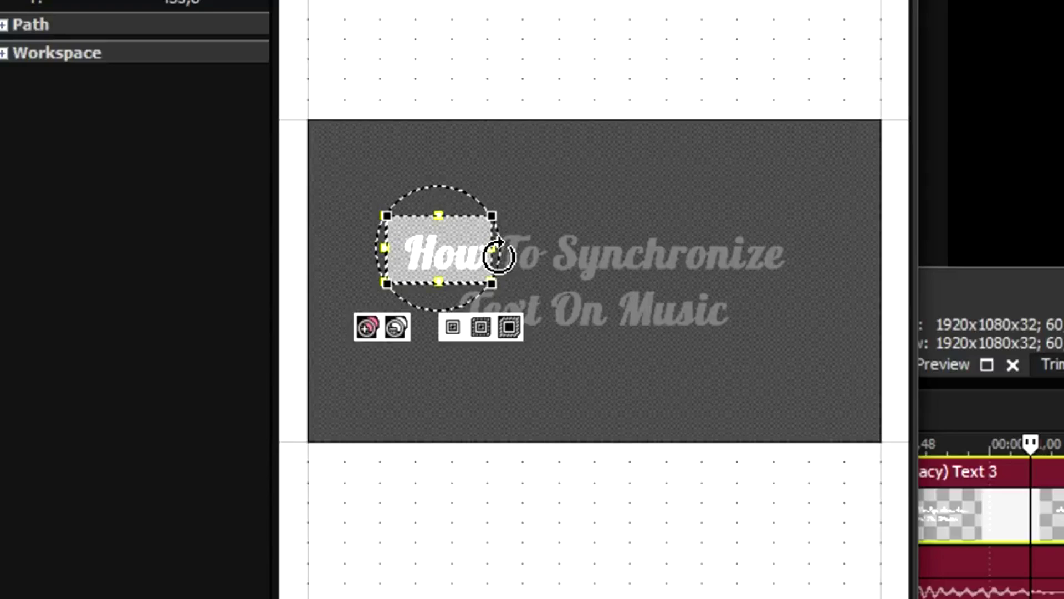
drag(496, 255, 541, 254)
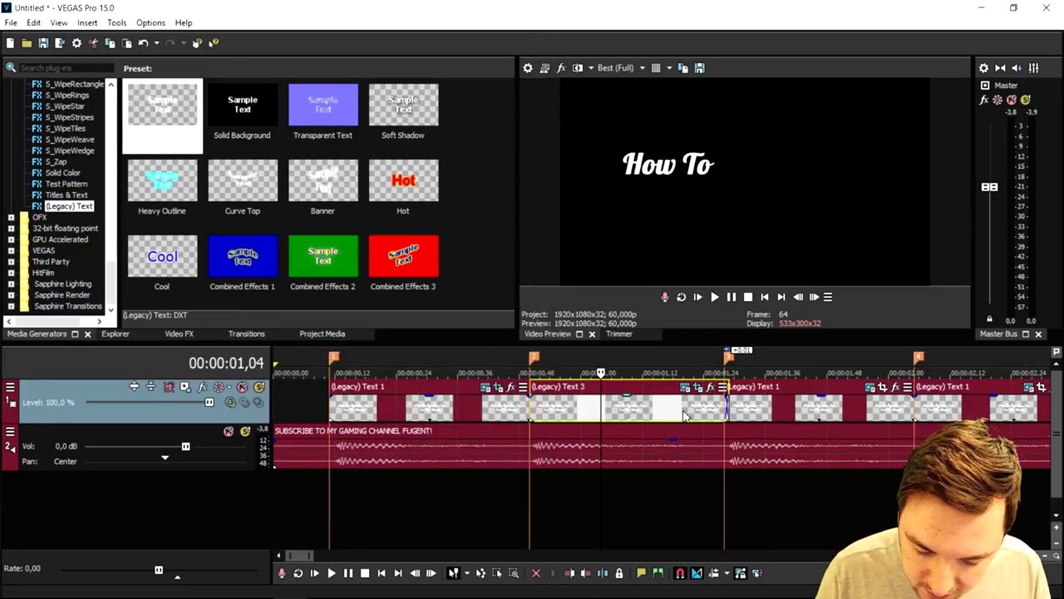
- Replace the text segment at marker 3 with a copy of the "How To" segment, starting at about 00:00:01,29 and trimmed to marker 4
click(680, 412)
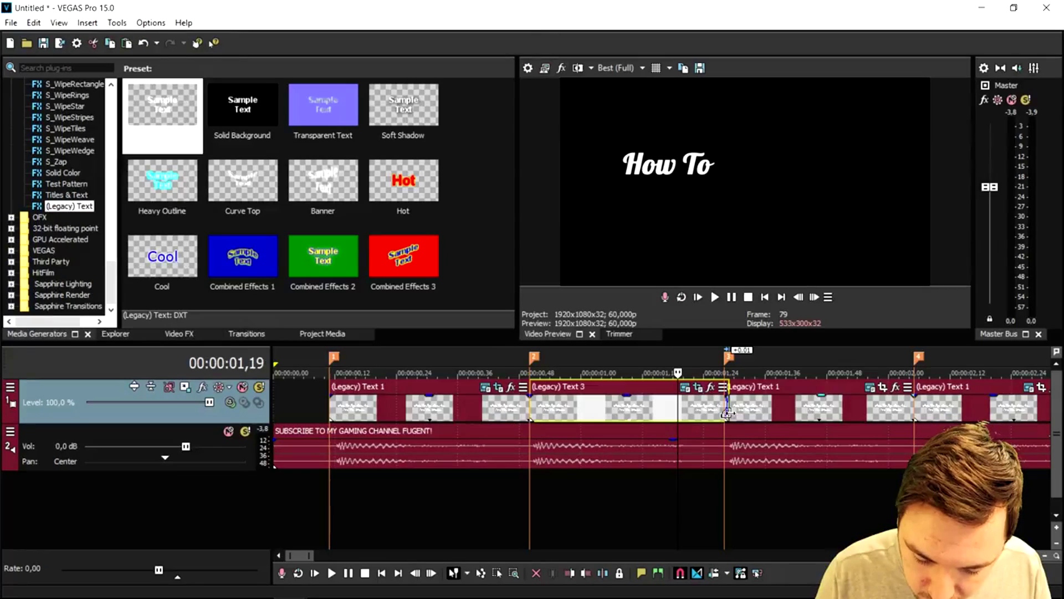
click(727, 412)
scroll(727, 408, up, 2)
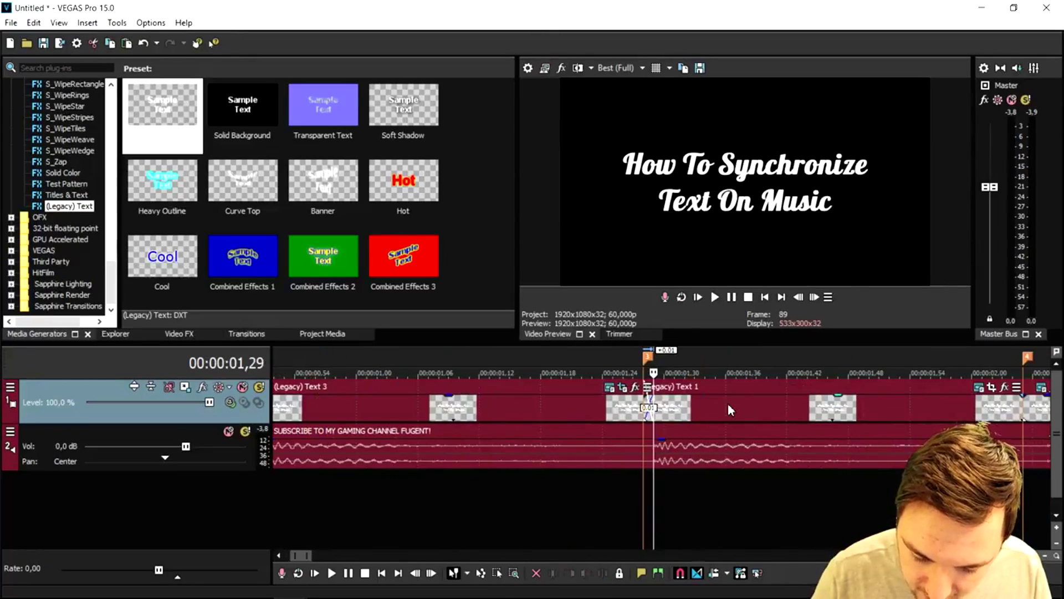
key(ctrl+v)
scroll(713, 408, down, 2)
drag(655, 405, 554, 410)
scroll(553, 410, down, 1)
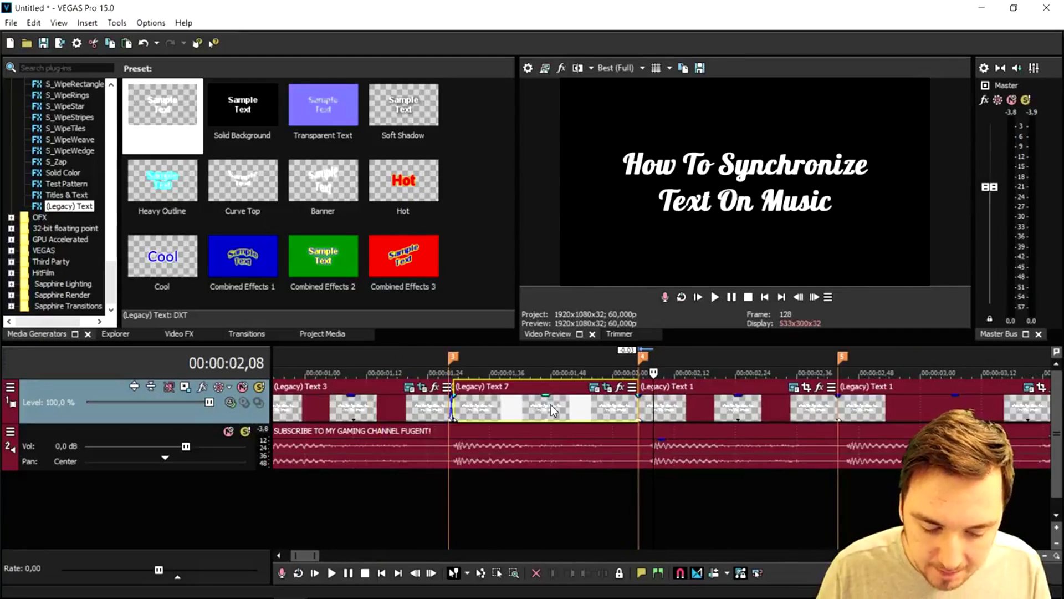
- Widen the third segment's mask in Event Pan/Crop to cover "How To Synchronize", then close the window
click(515, 413)
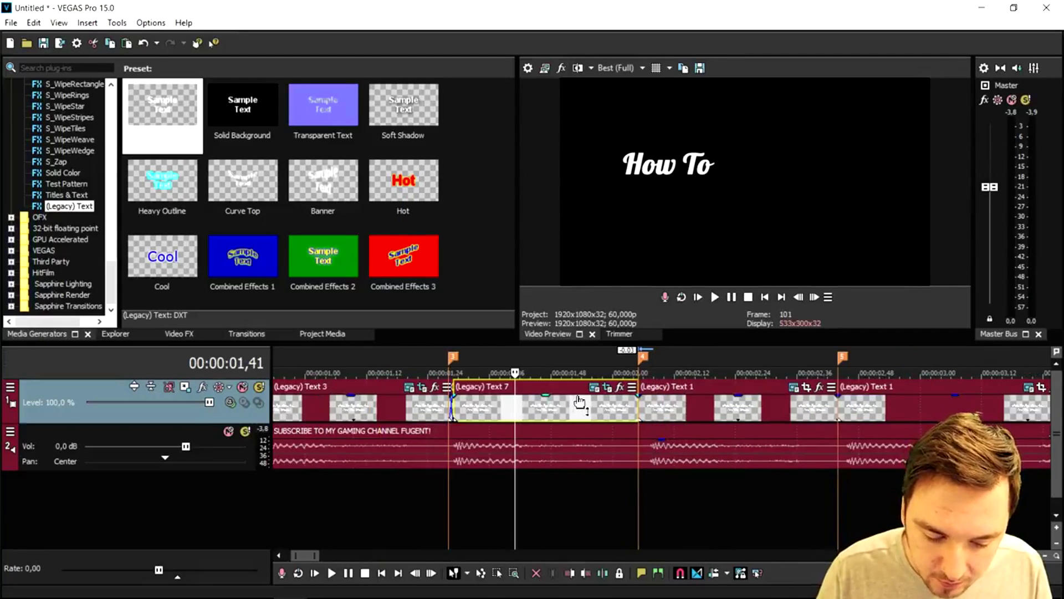
click(608, 387)
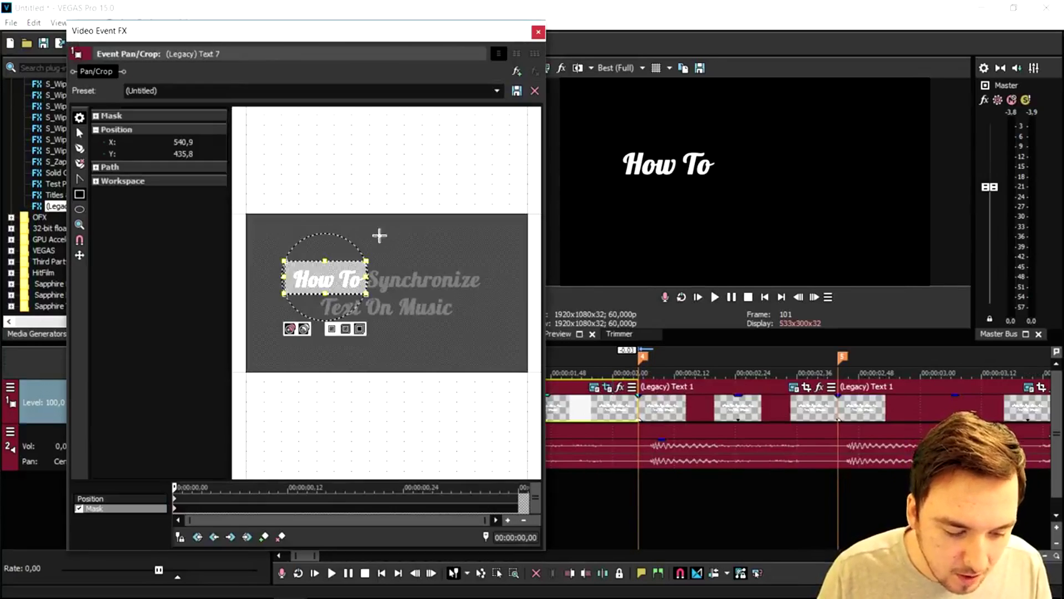
drag(367, 281, 482, 289)
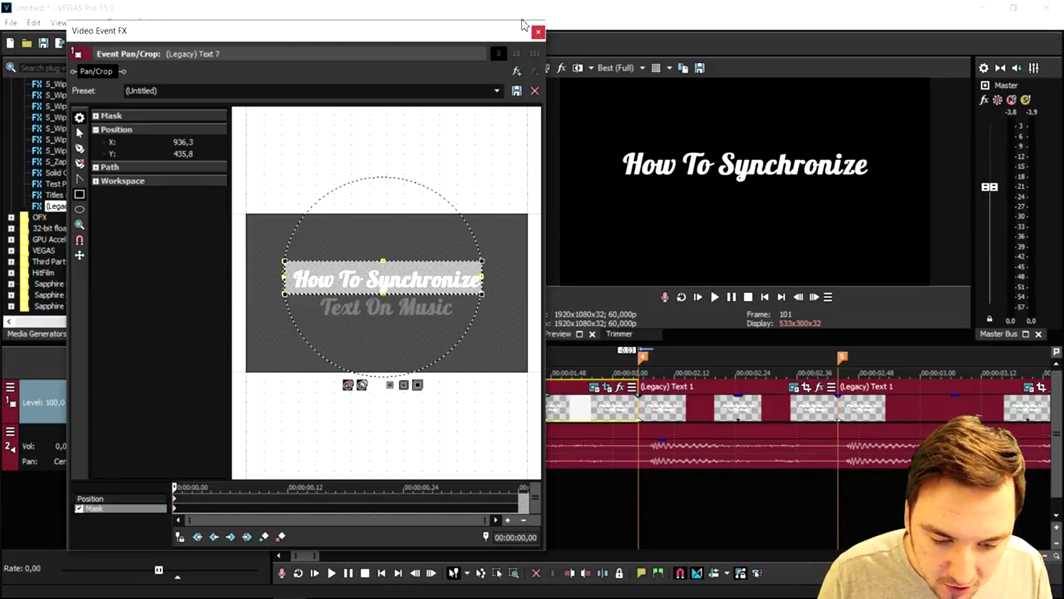
click(538, 32)
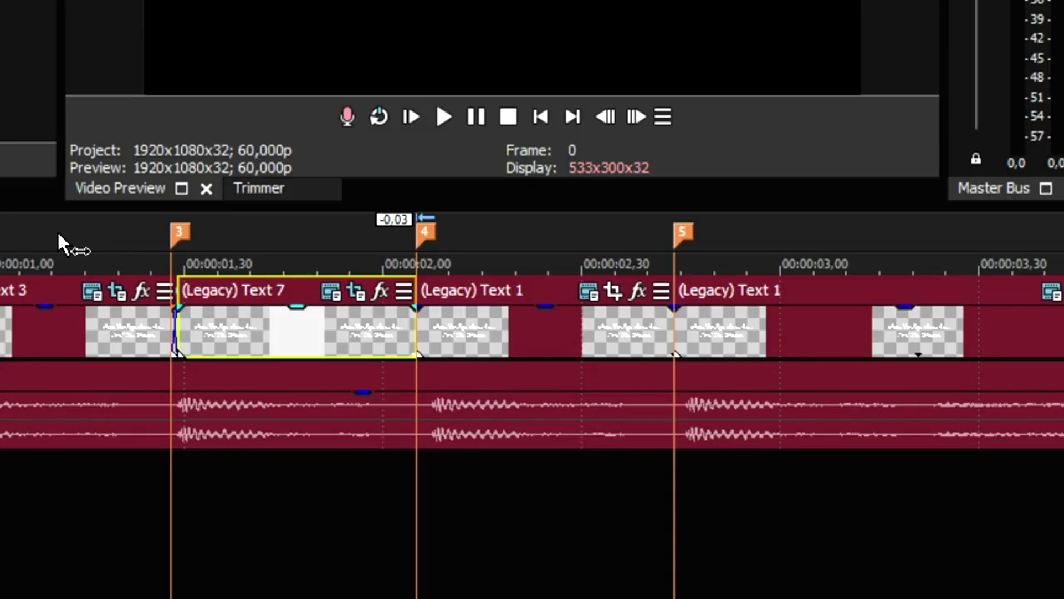
- Clean up the one-frame overlap at marker 3 so that the second and third text segments meet at the marker
click(87, 229)
scroll(542, 380, up, 6)
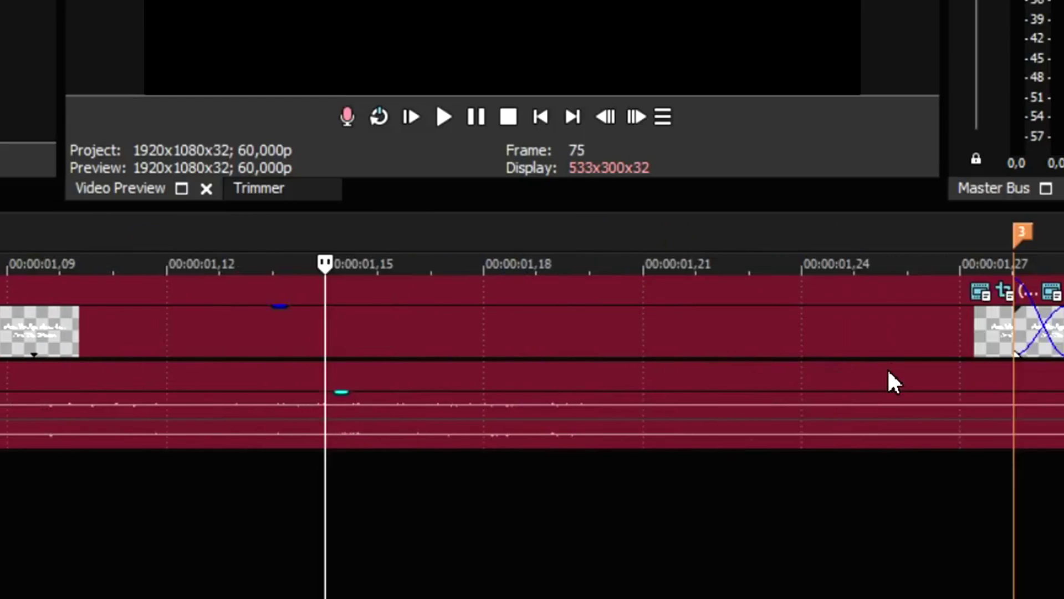
click(894, 380)
scroll(832, 361, up, 2)
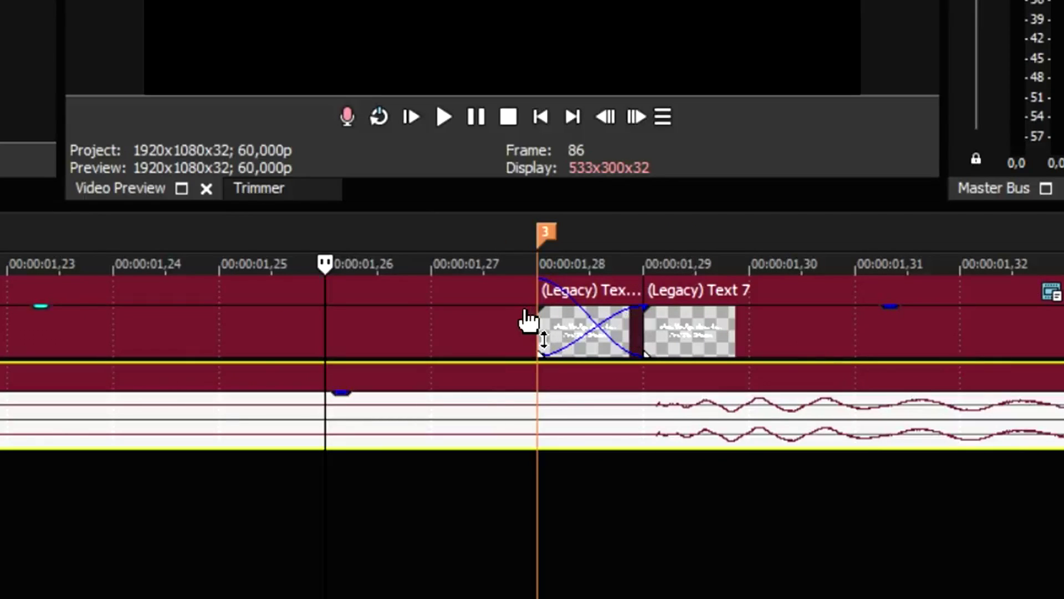
drag(539, 315, 523, 296)
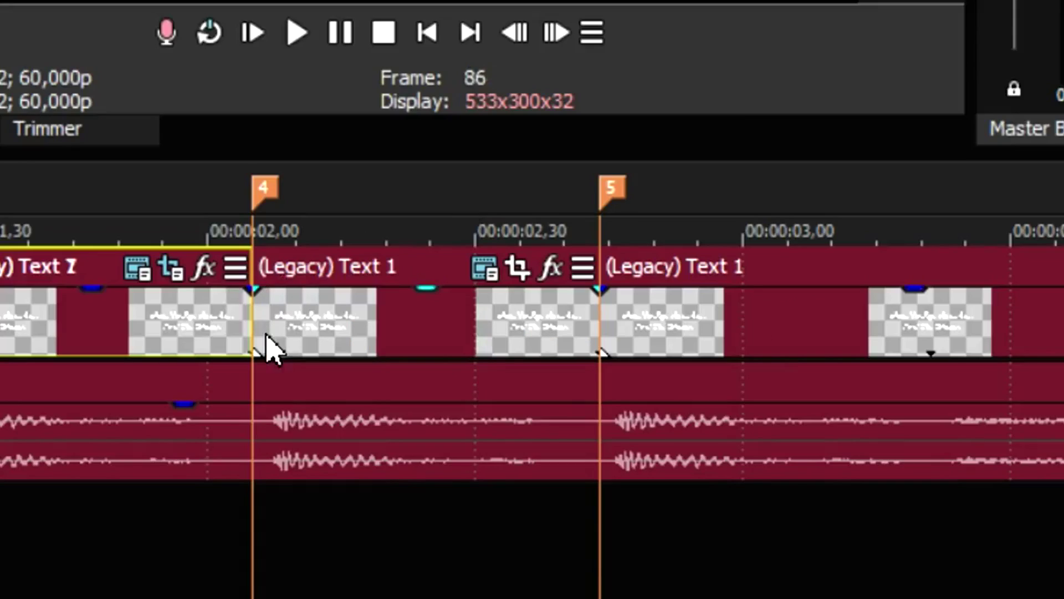
- Replace the text segment at marker 4 with a copy of the "How To Synchronize" segment, trimmed to end at marker 5
click(252, 316)
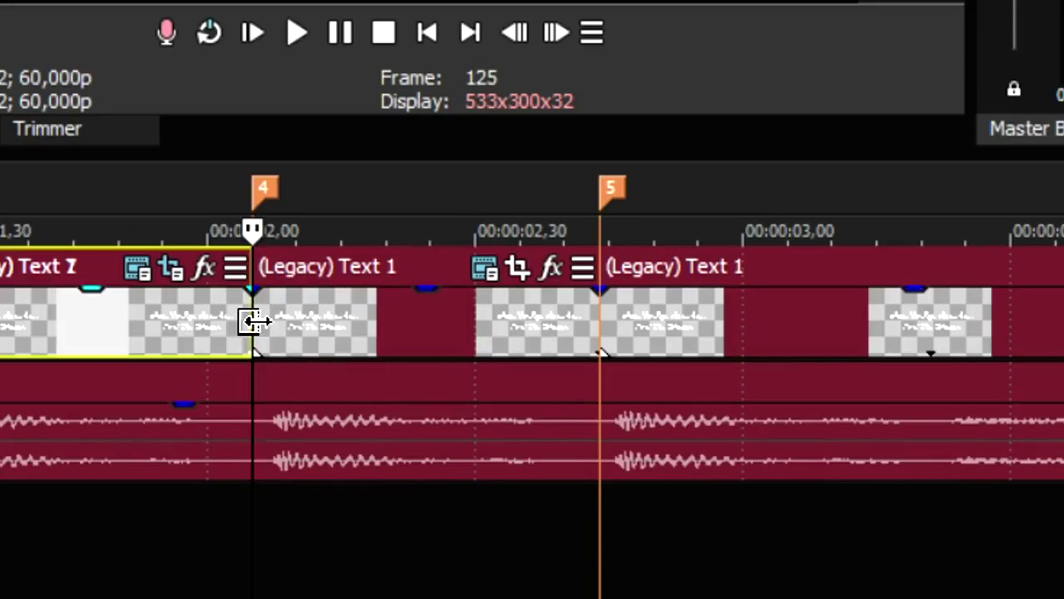
scroll(255, 319, down, 2)
scroll(252, 321, up, 2)
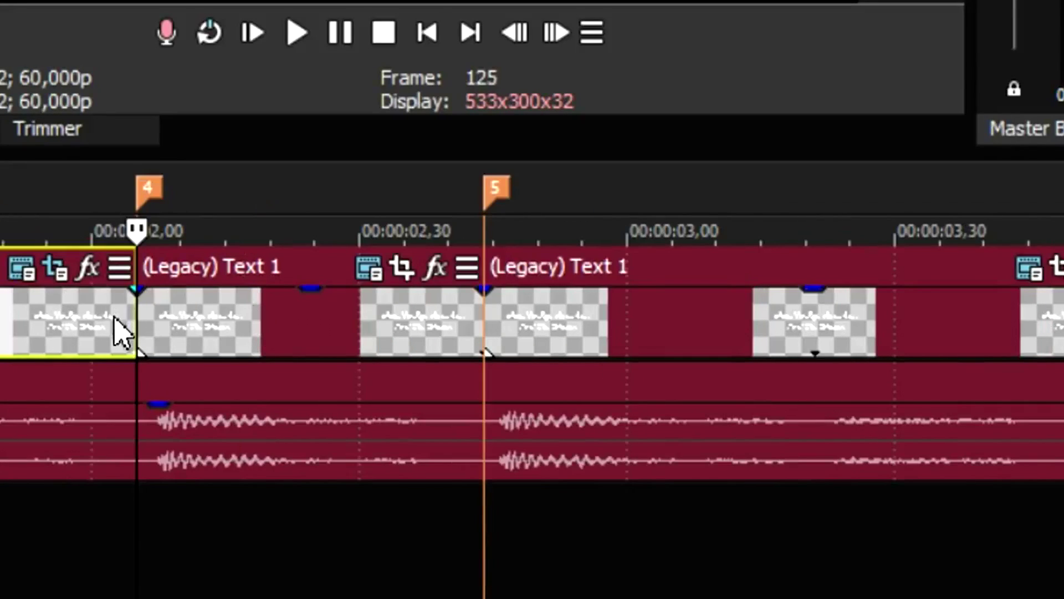
click(143, 321)
drag(458, 355, 479, 332)
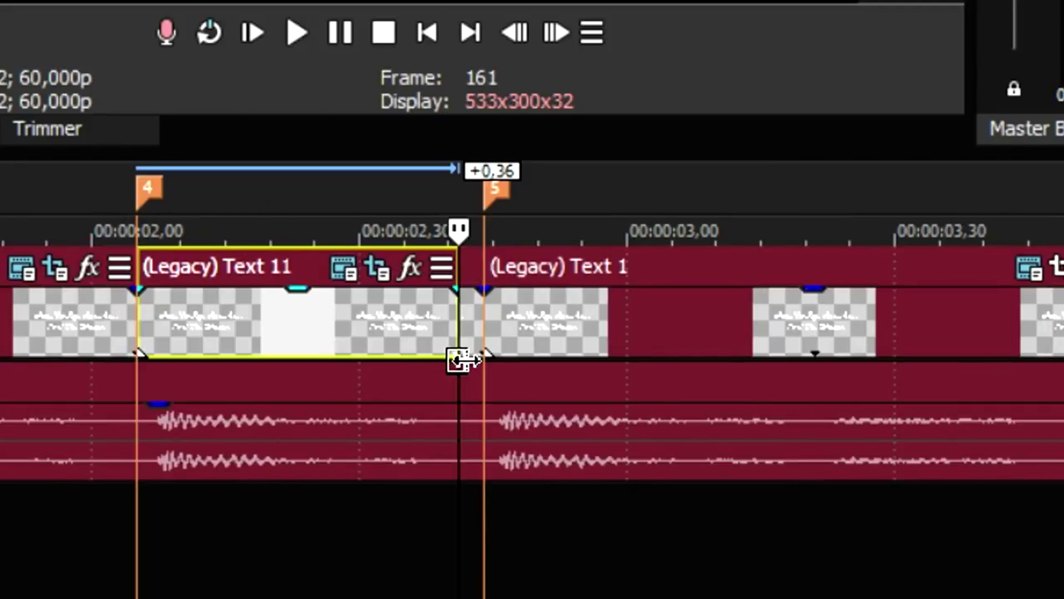
drag(782, 409, 781, 408)
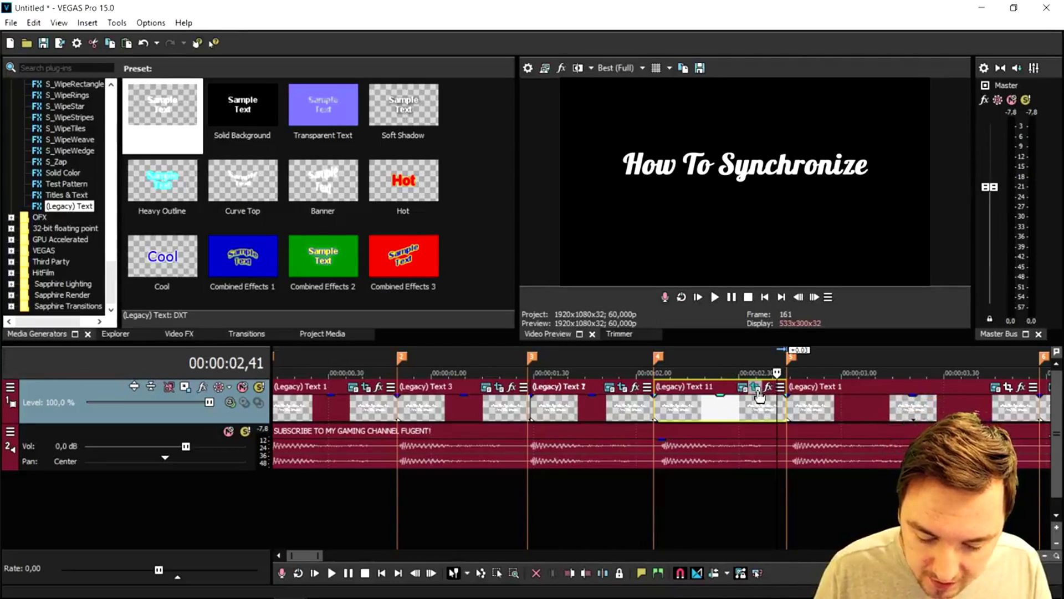
- Add a second rectangular mask over the word "Text" on the marker 4 segment in Event Pan/Crop, and close the window
click(636, 387)
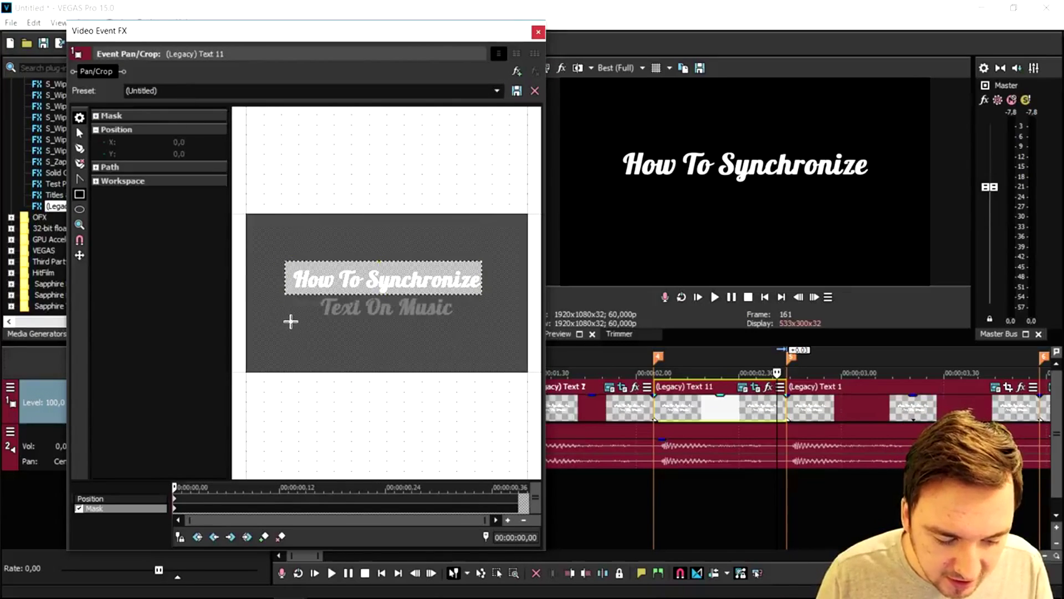
drag(307, 328, 363, 295)
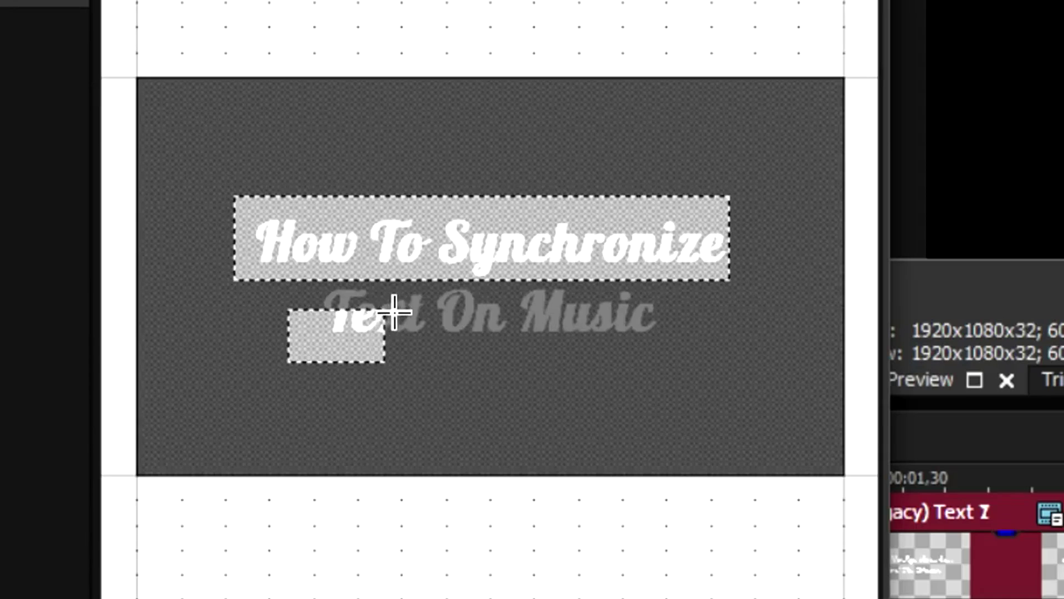
drag(430, 283, 438, 277)
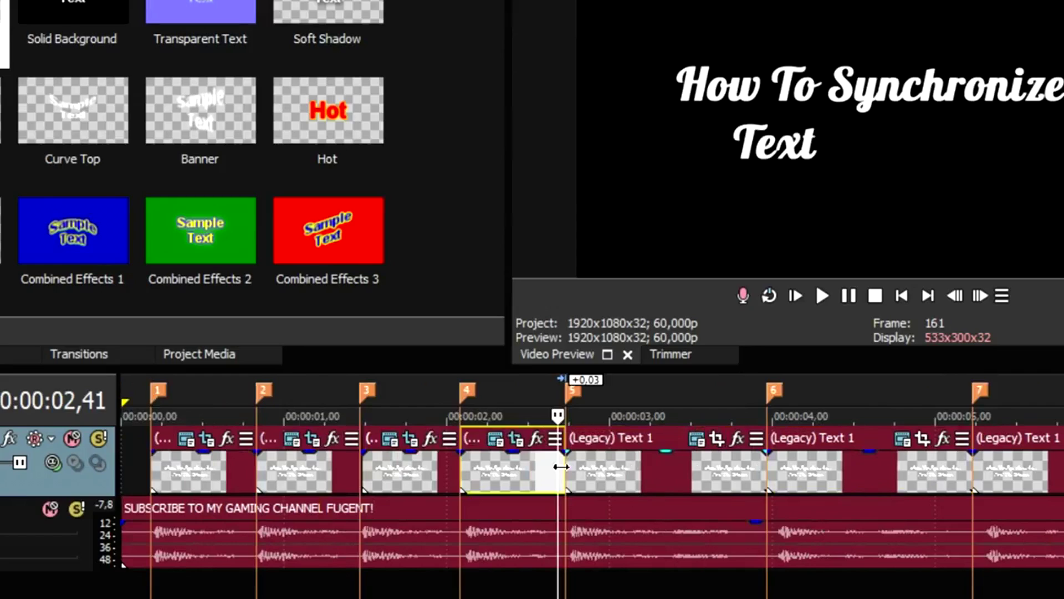
- Replace the text segment at marker 5 (00:00:02,44) with a new copy of the "How To Synchronize Text" segment, extended to marker 6
click(575, 468)
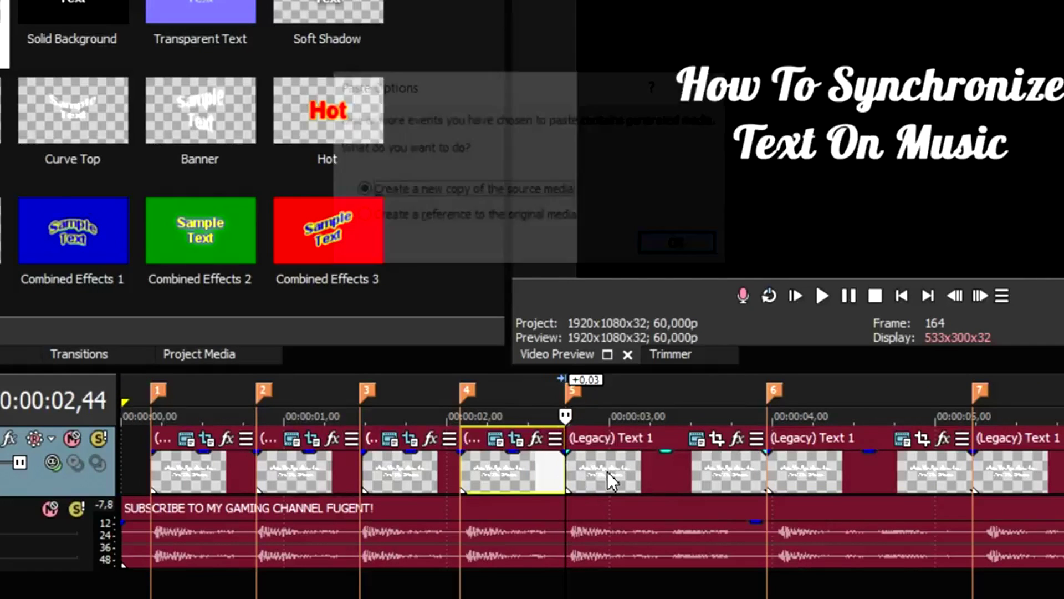
key(s)
drag(674, 482, 766, 482)
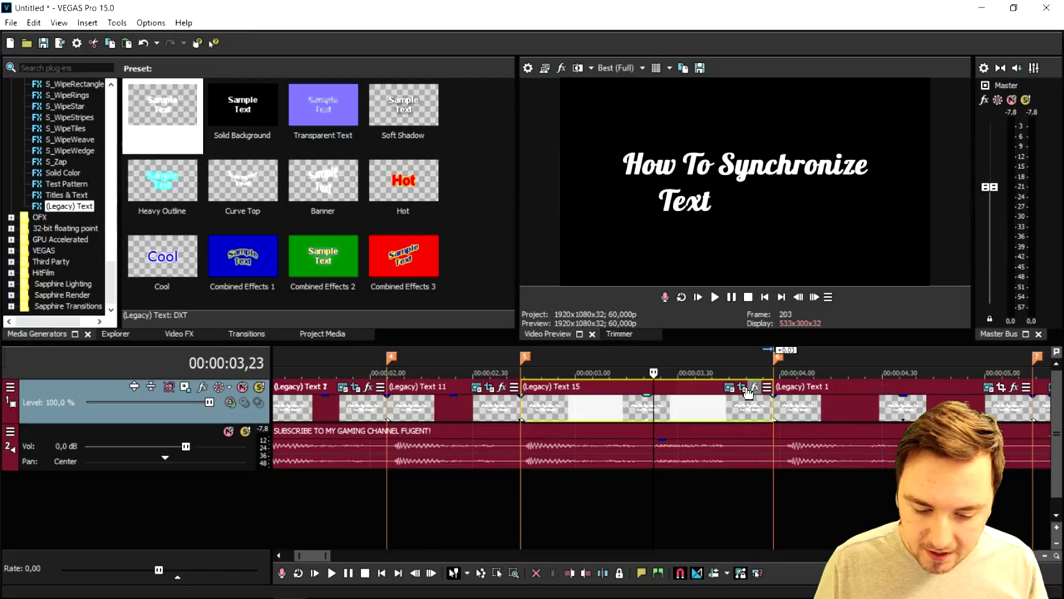
- Widen the lower mask of the marker 5 segment in Event Pan/Crop to cover "Text On", and close the window
click(730, 438)
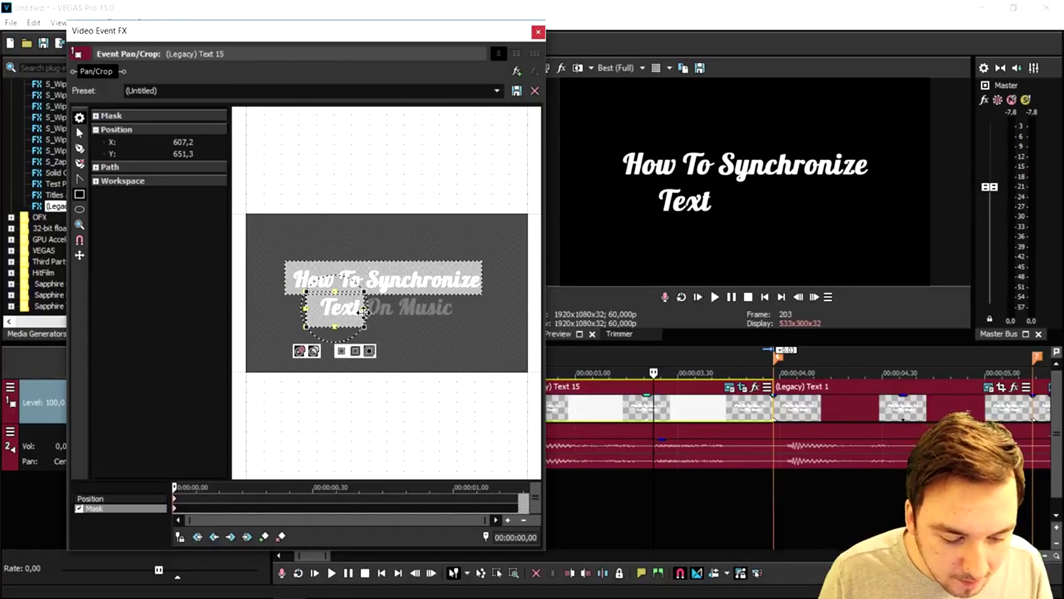
drag(363, 312, 396, 314)
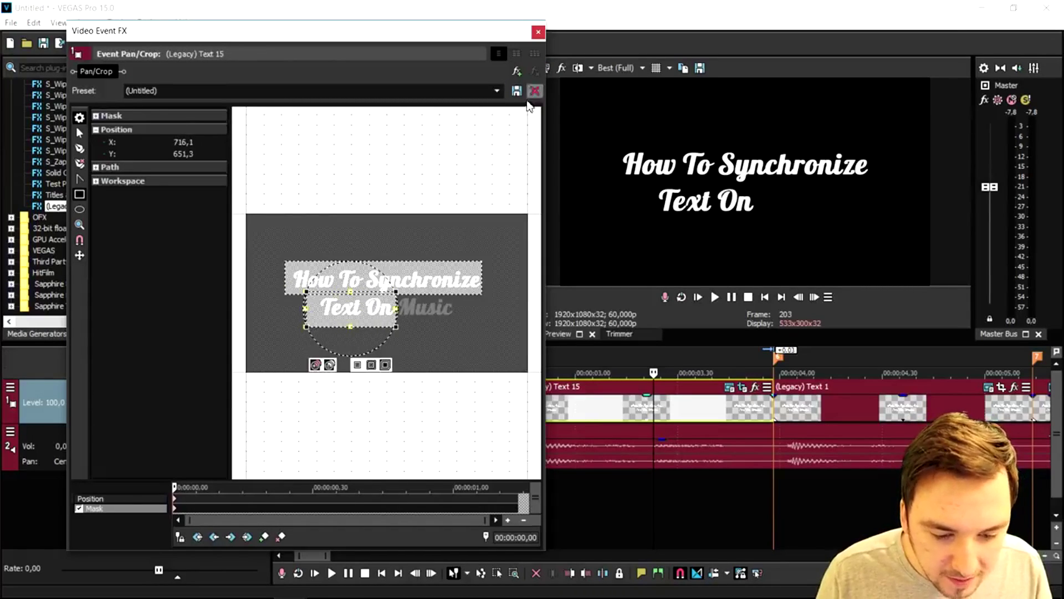
click(539, 32)
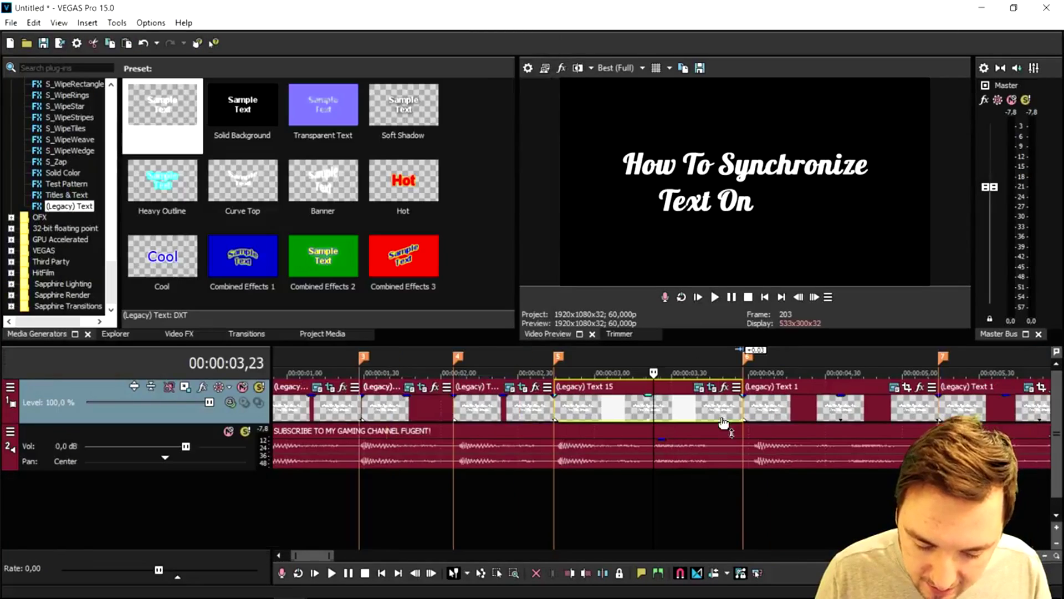
- Replace the text segment at marker 6 (00:00:03,58) with a new copy of the "How To Synchronize Text On" segment, trimmed near marker 7
click(750, 409)
scroll(744, 404, down, 2)
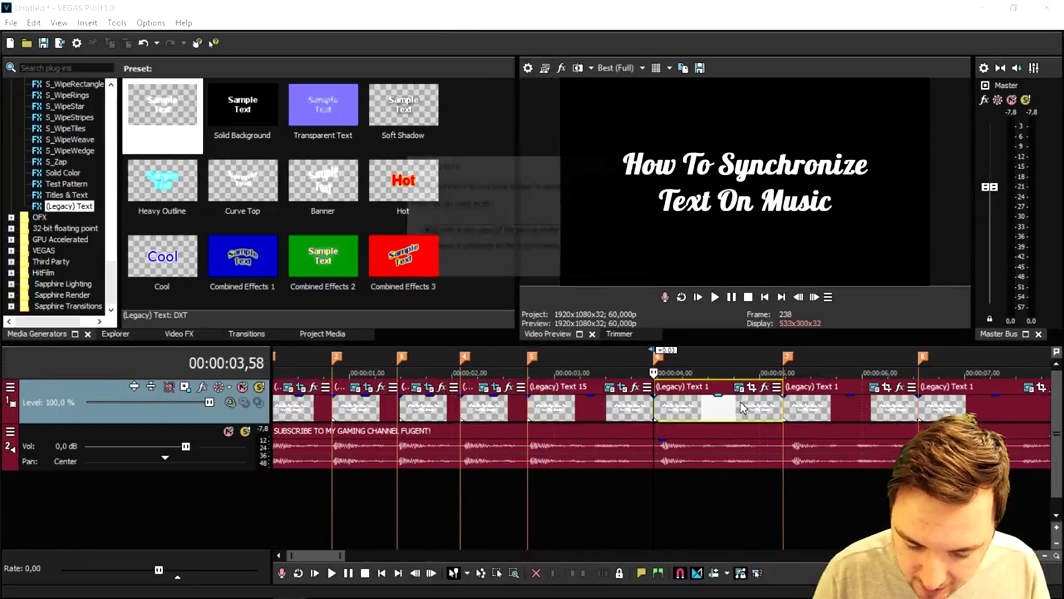
key(ctrl+v)
key(Return)
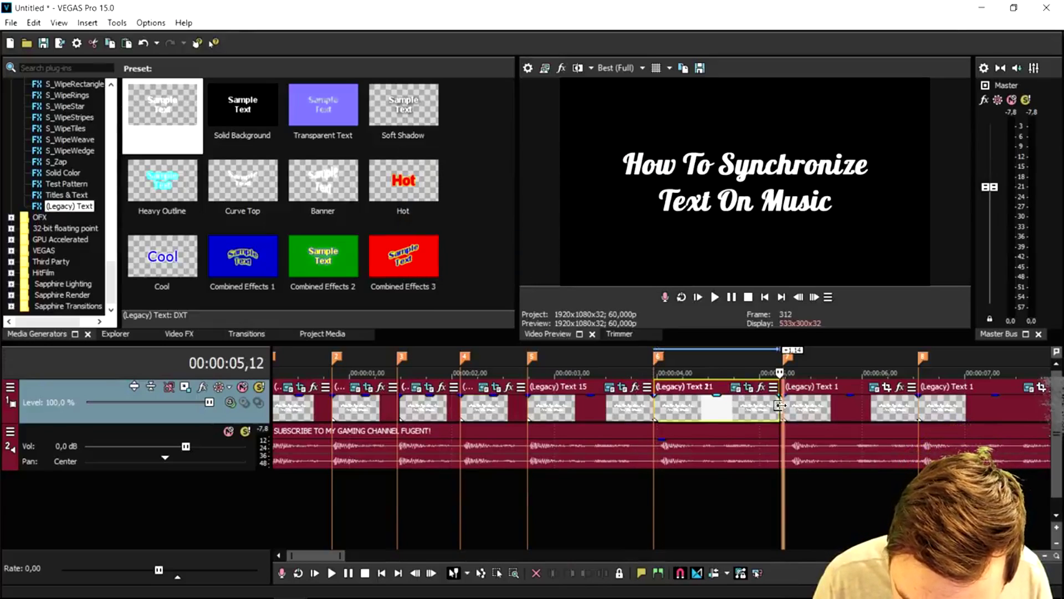
- Widen the lower mask of the marker 6 segment in Event Pan/Crop to cover "Text On Music", and close the window
scroll(780, 410, up, 2)
click(642, 387)
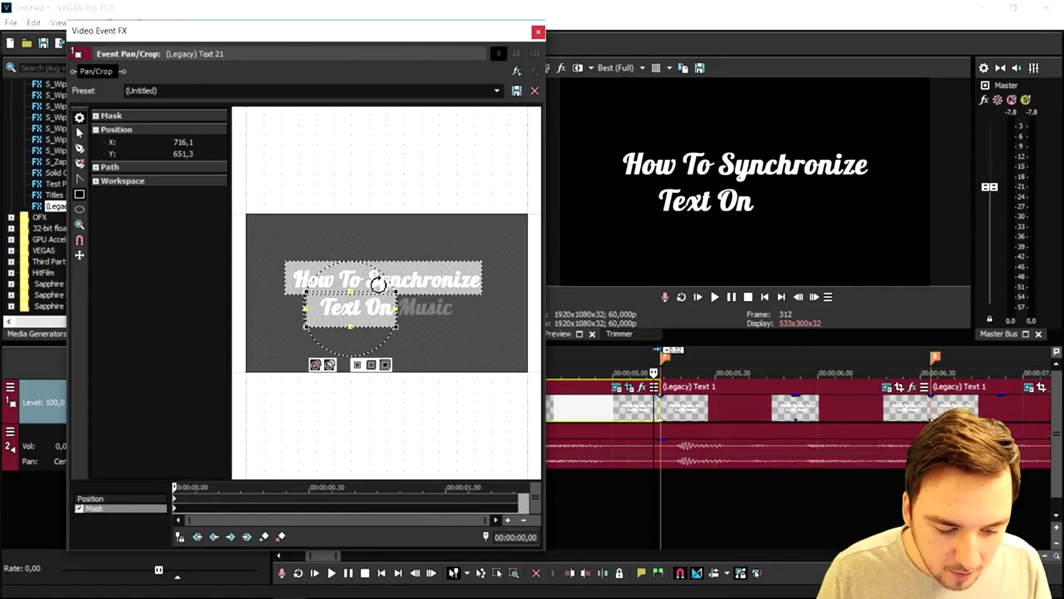
drag(399, 311, 469, 315)
click(539, 32)
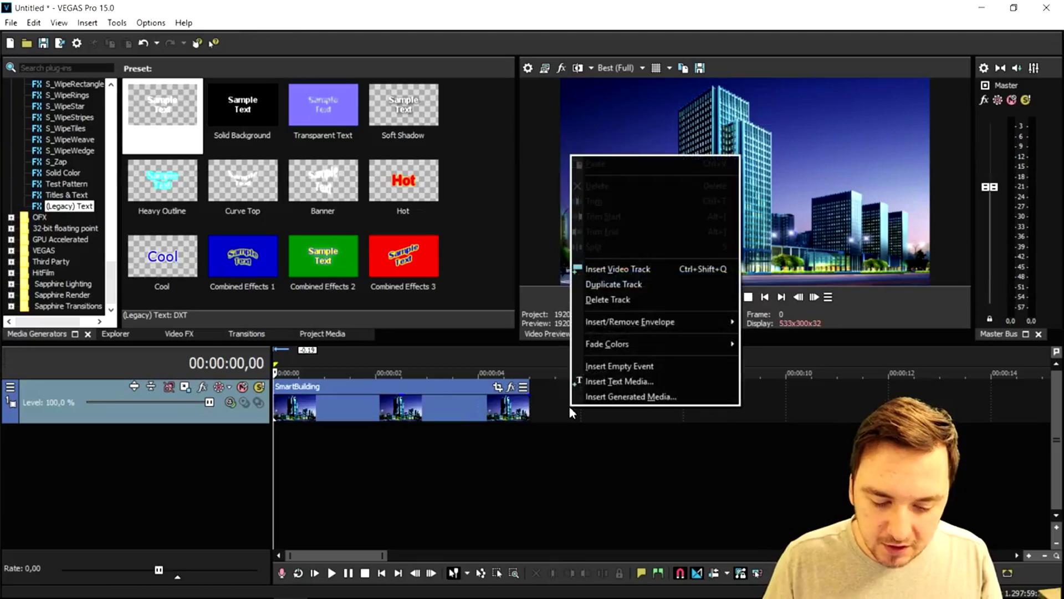
- Insert a video track above the SmartBuilding clip and add a default (Legacy) Text event at its start
click(567, 409)
right_click(566, 408)
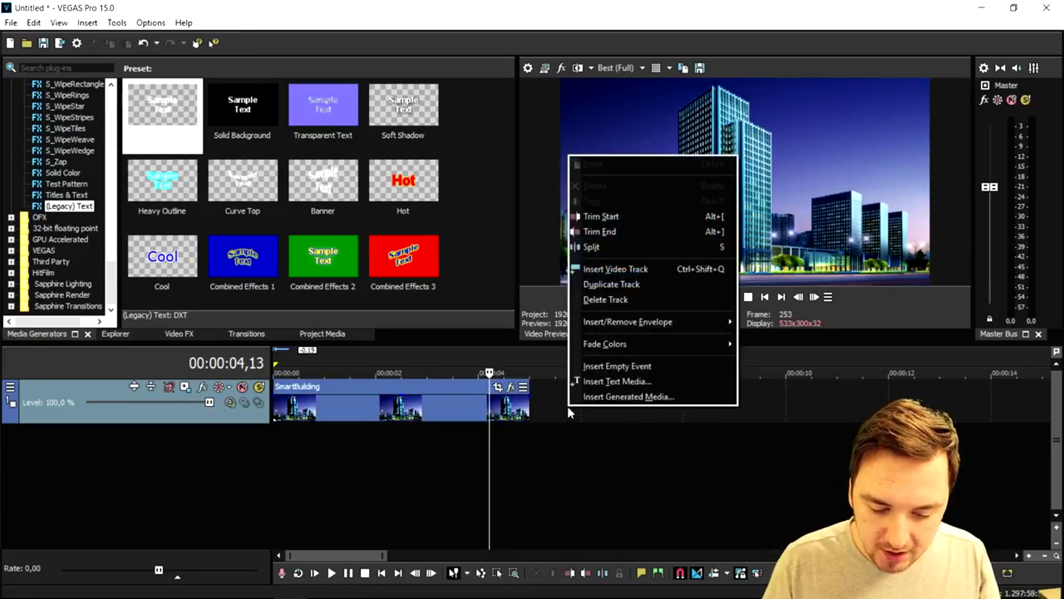
click(609, 270)
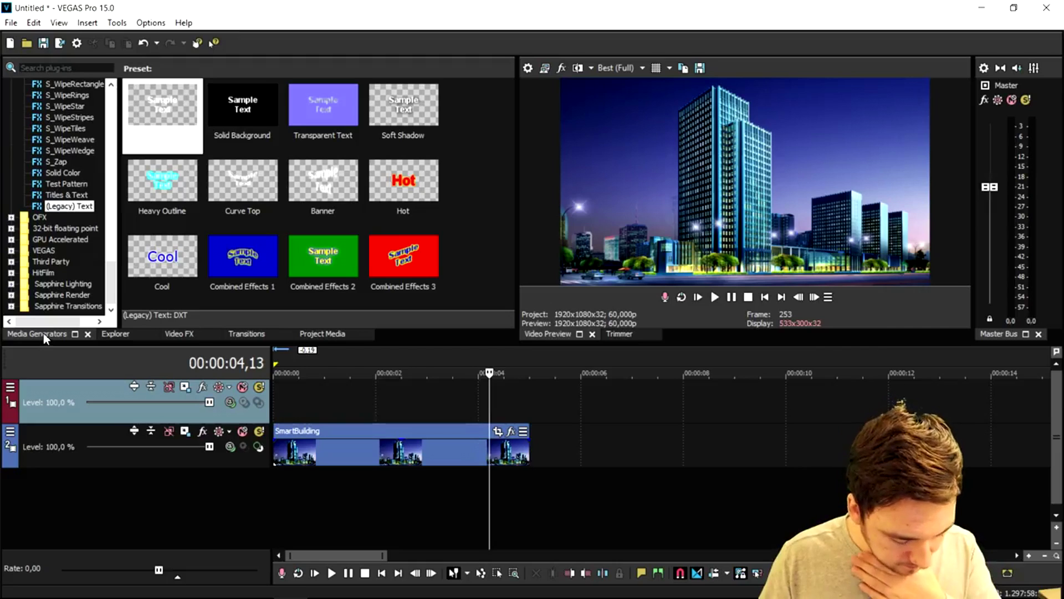
click(83, 196)
click(82, 207)
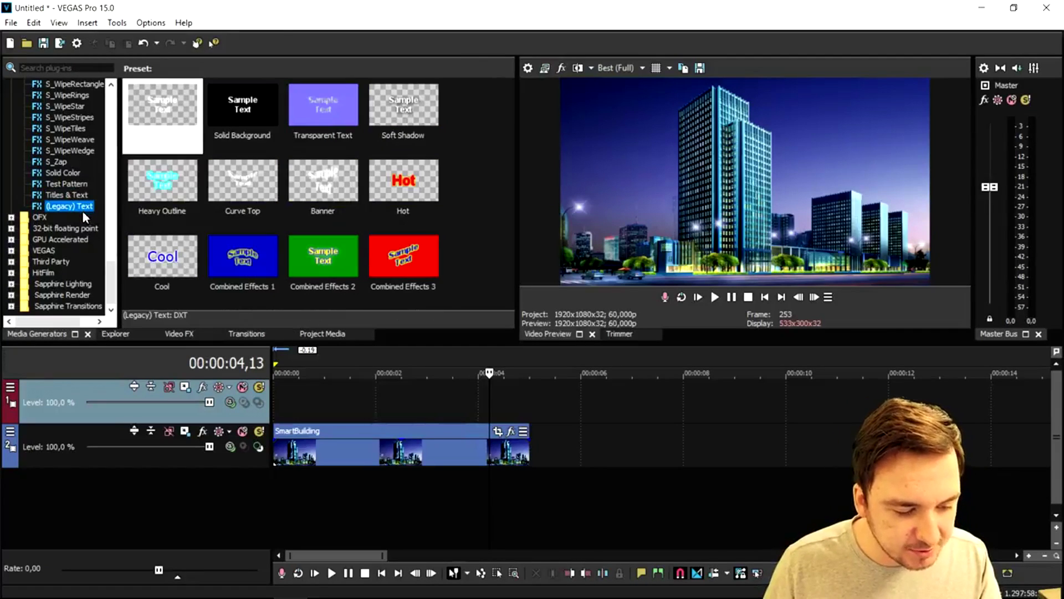
drag(79, 208, 320, 413)
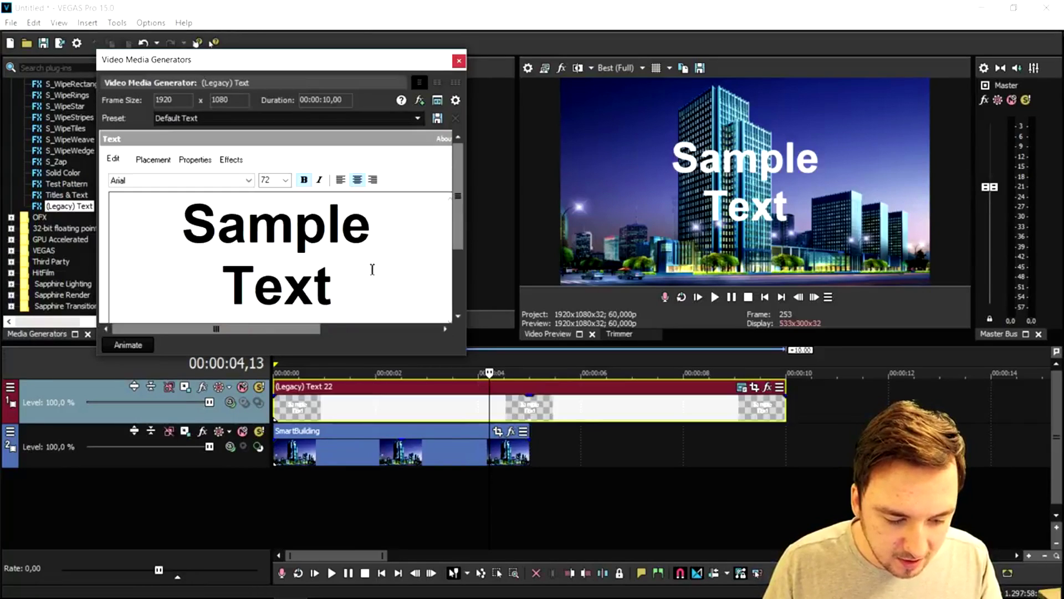
- Replace the sample text in the new text event with the channel name
key(ctrl+a)
text(Just)
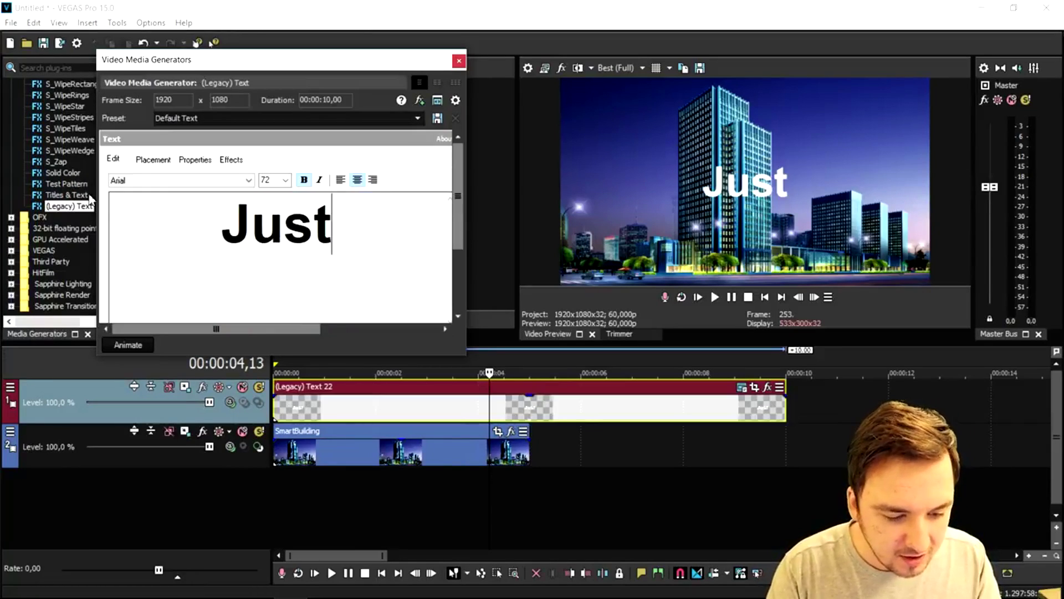
text(AlexHalford)
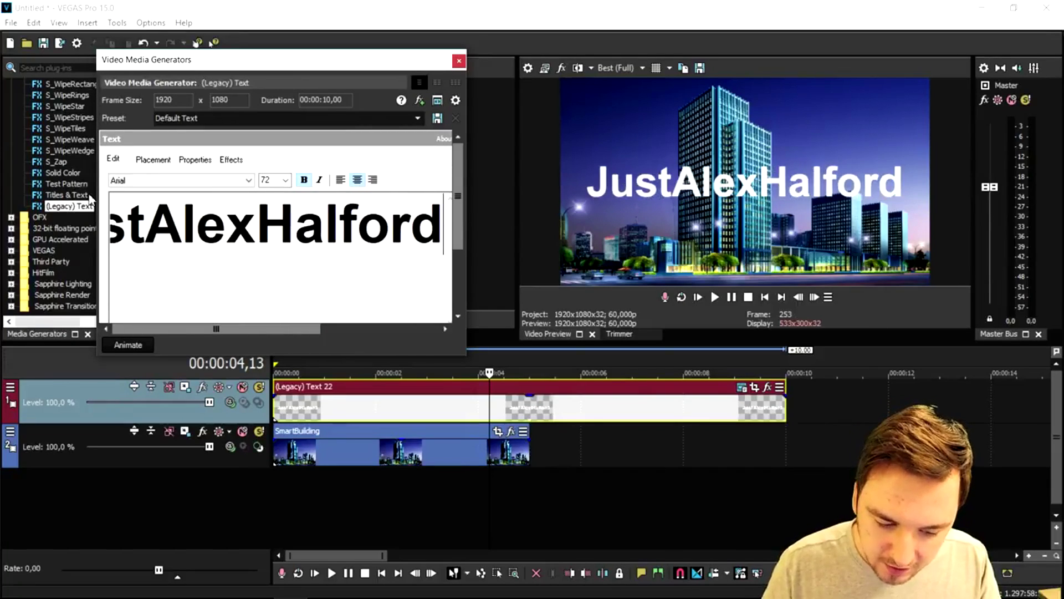
- Set the font of the whole title to Lobster 1.4
key(ctrl+a)
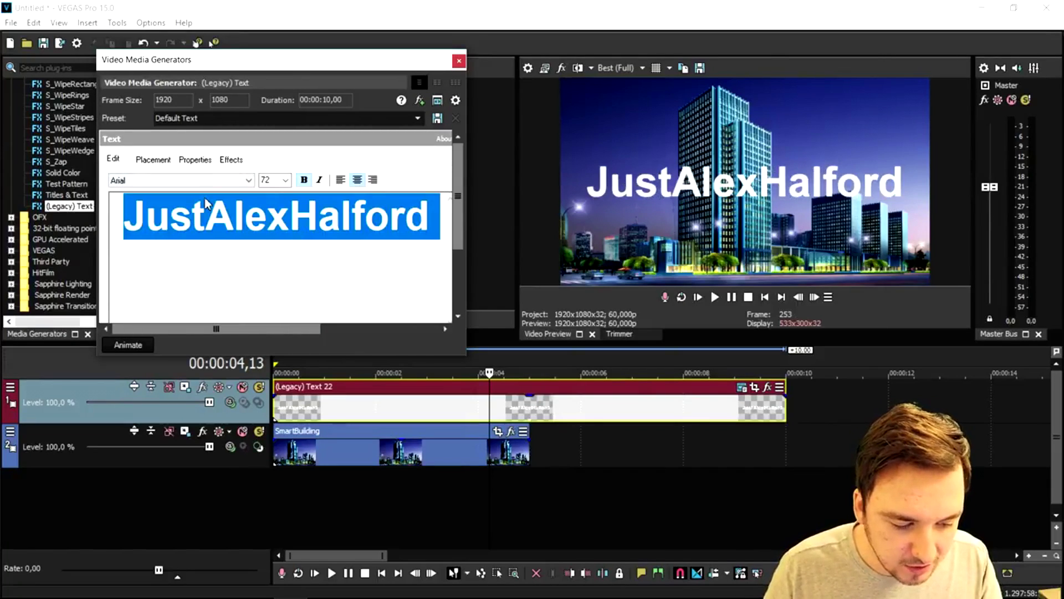
click(206, 183)
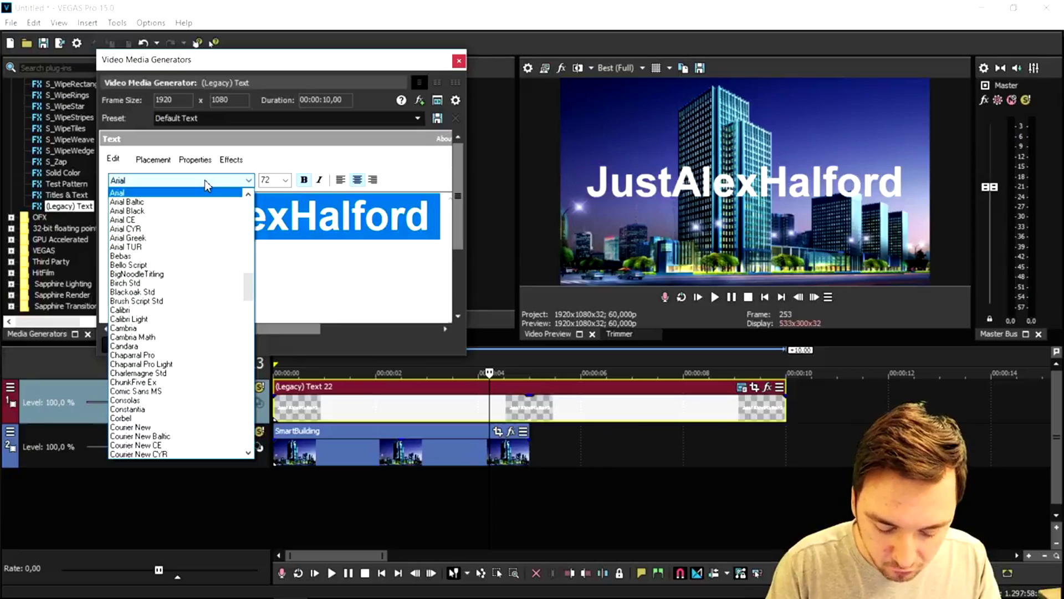
key(l)
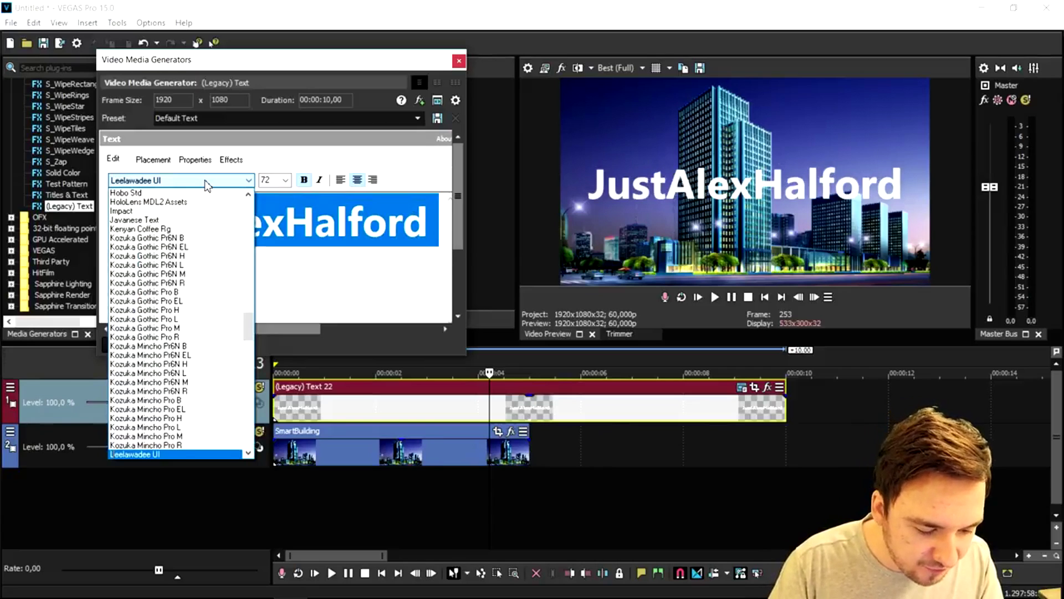
key(Down)
key(Down)
key(Down)
key(Down)
key(Down)
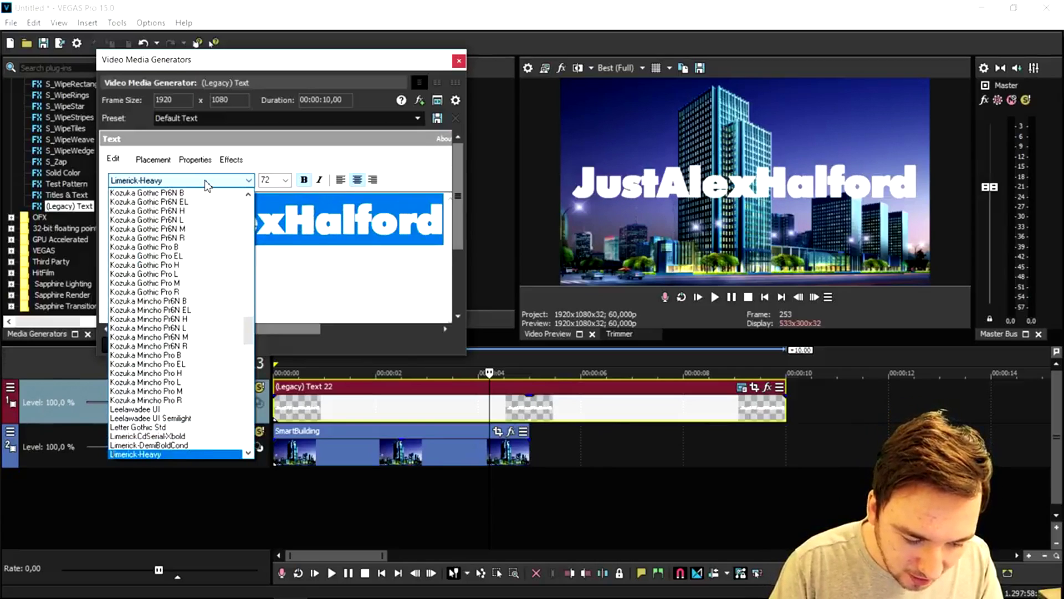
key(Down)
scroll(210, 255, down, 2)
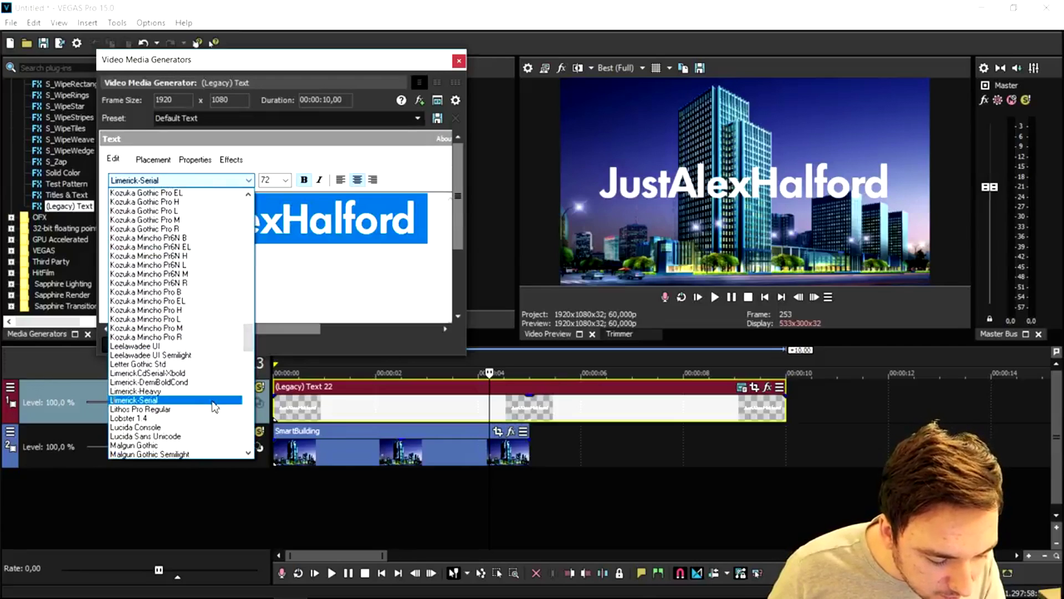
click(199, 418)
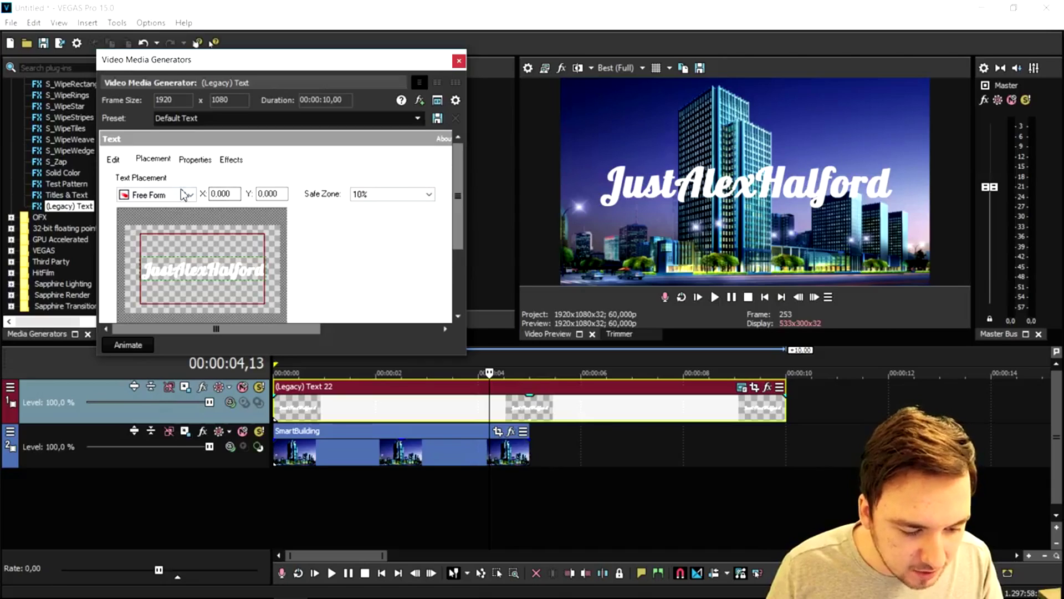
- Place the title at X 0.000 and Y -0.481, and trim its event to the end of the SmartBuilding clip
drag(221, 266, 218, 251)
double_click(224, 193)
text(00000)
key(Return)
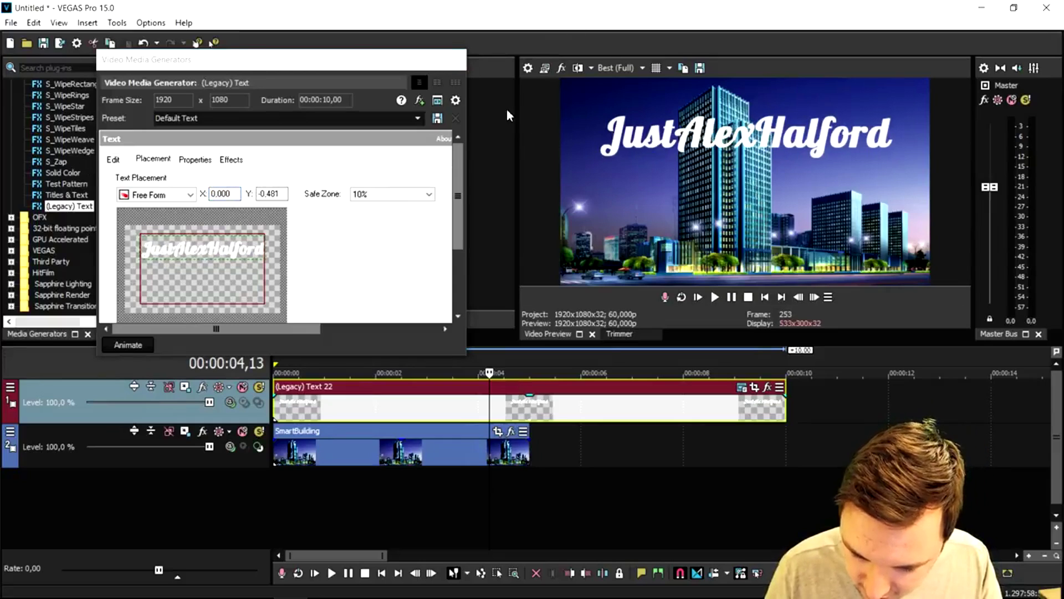
click(459, 61)
drag(788, 407, 530, 407)
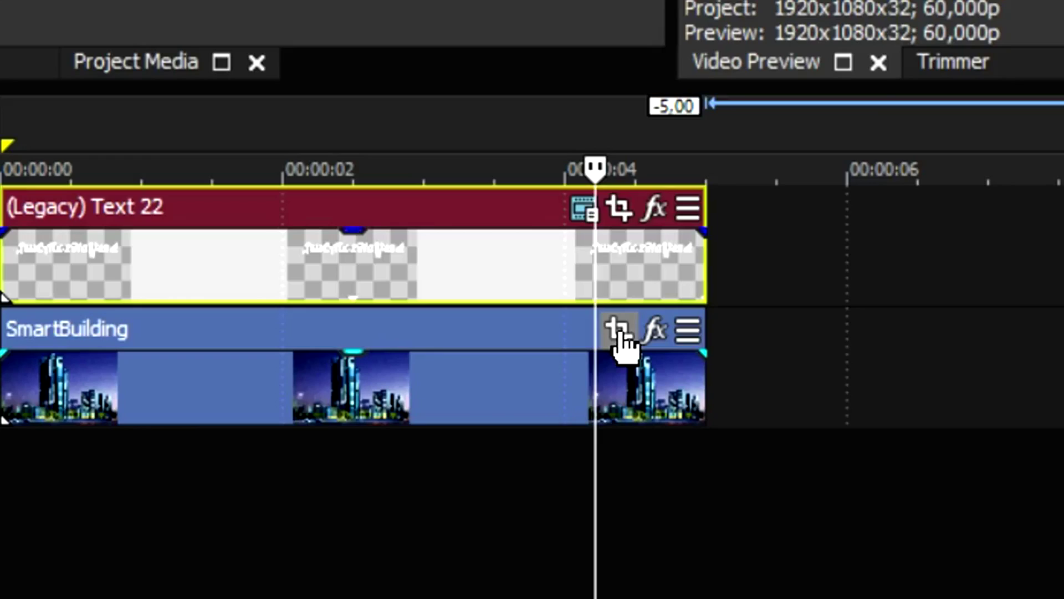
- Open Event Pan/Crop for the SmartBuilding clip and enable its mask
click(620, 330)
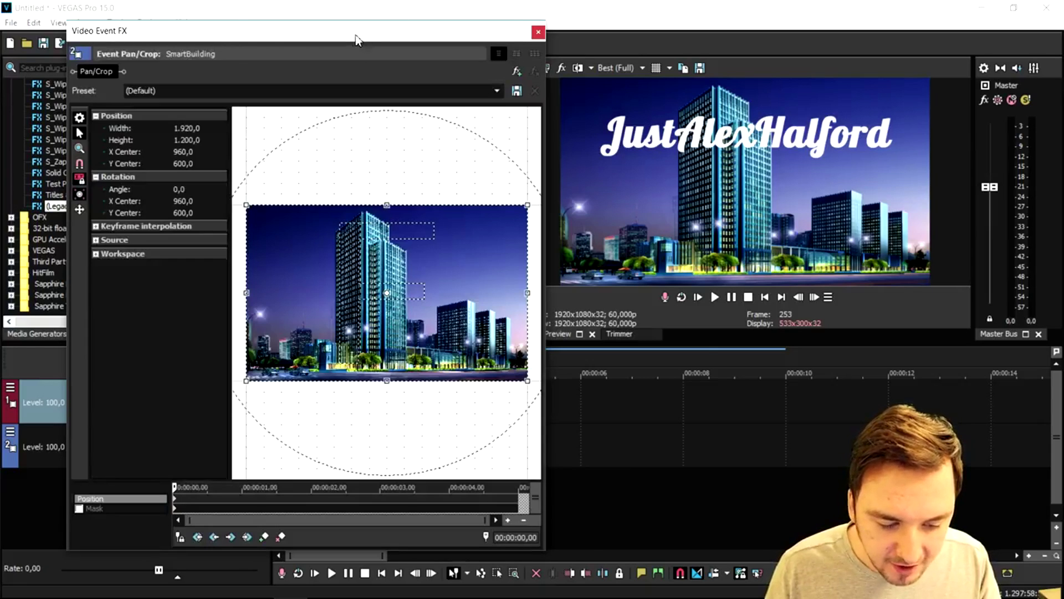
drag(356, 38, 694, 85)
click(311, 405)
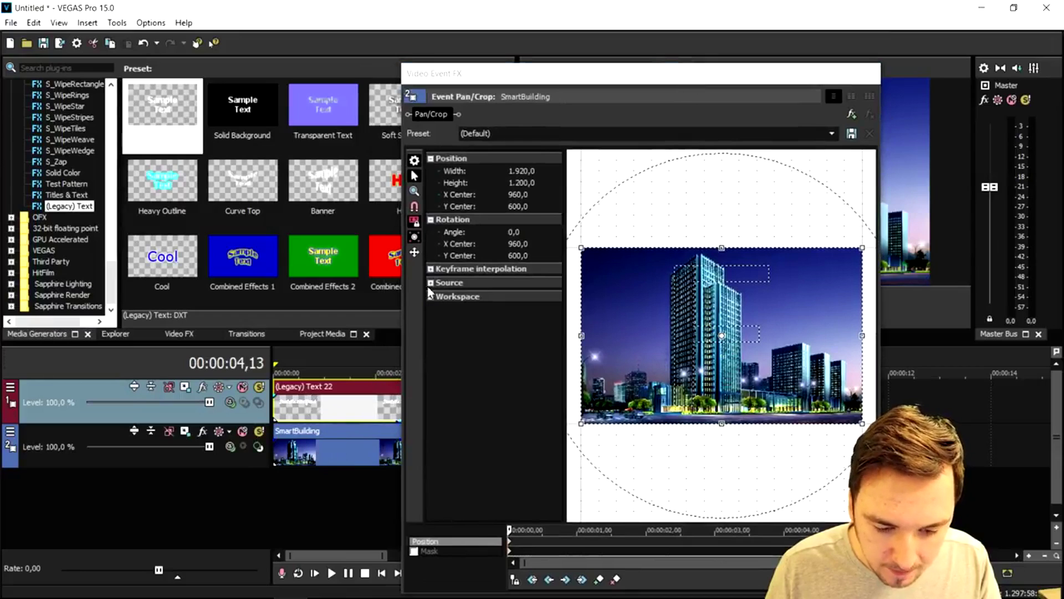
drag(548, 68, 188, 44)
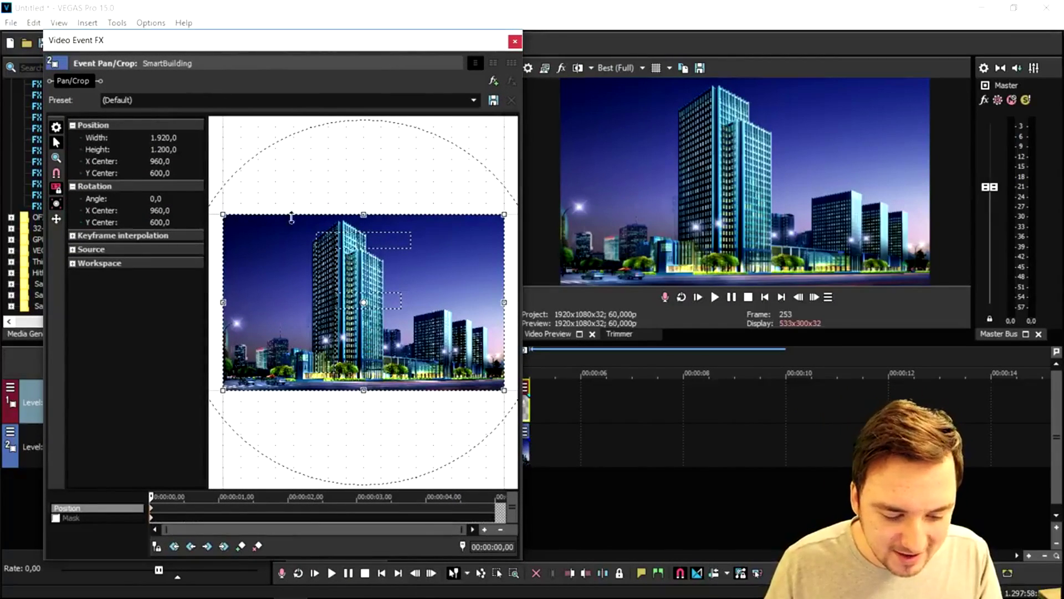
click(56, 519)
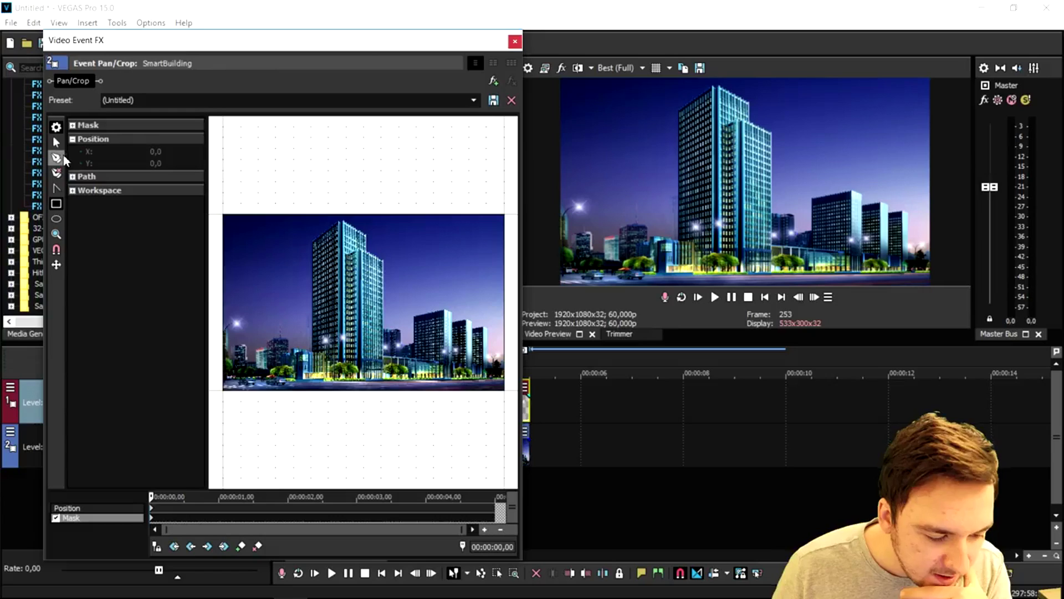
- Place mask anchors with the Anchor Creation Tool up the tallest building's left edge, from its base to the roof corner
click(57, 158)
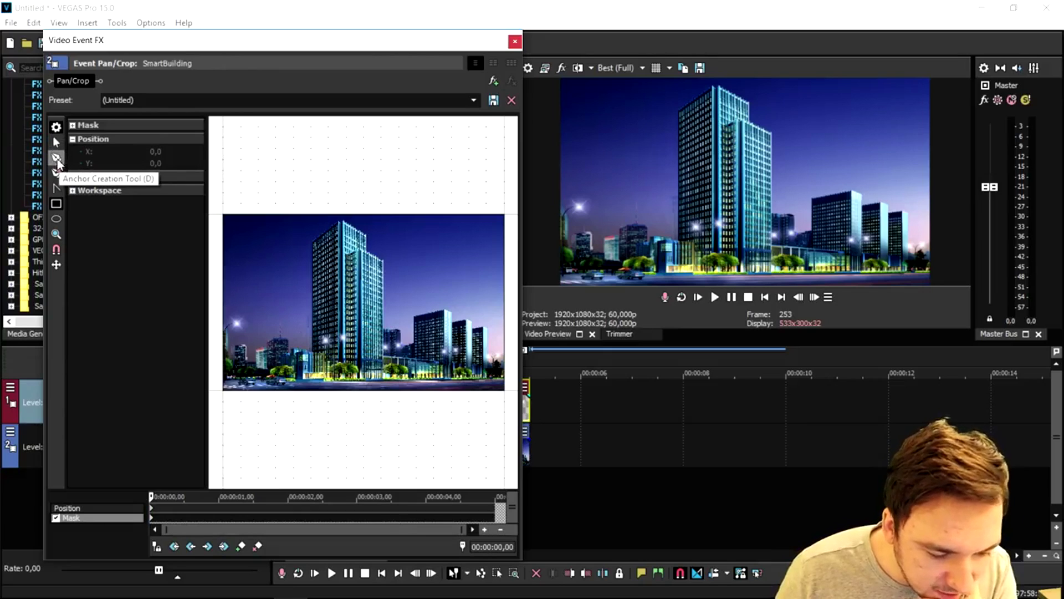
scroll(489, 552, up, 2)
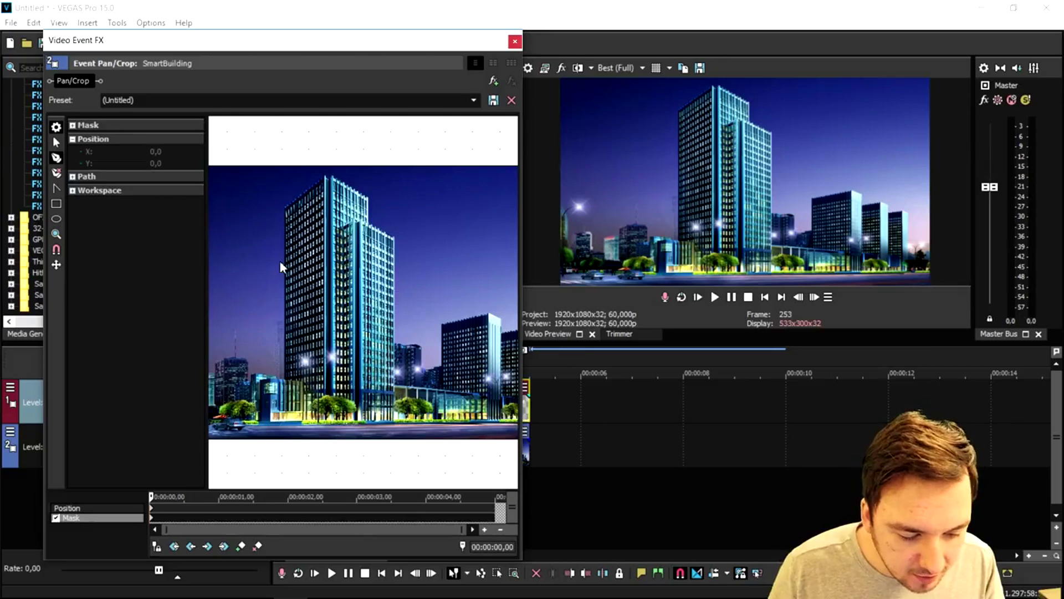
scroll(279, 268, up, 2)
scroll(310, 322, up, 2)
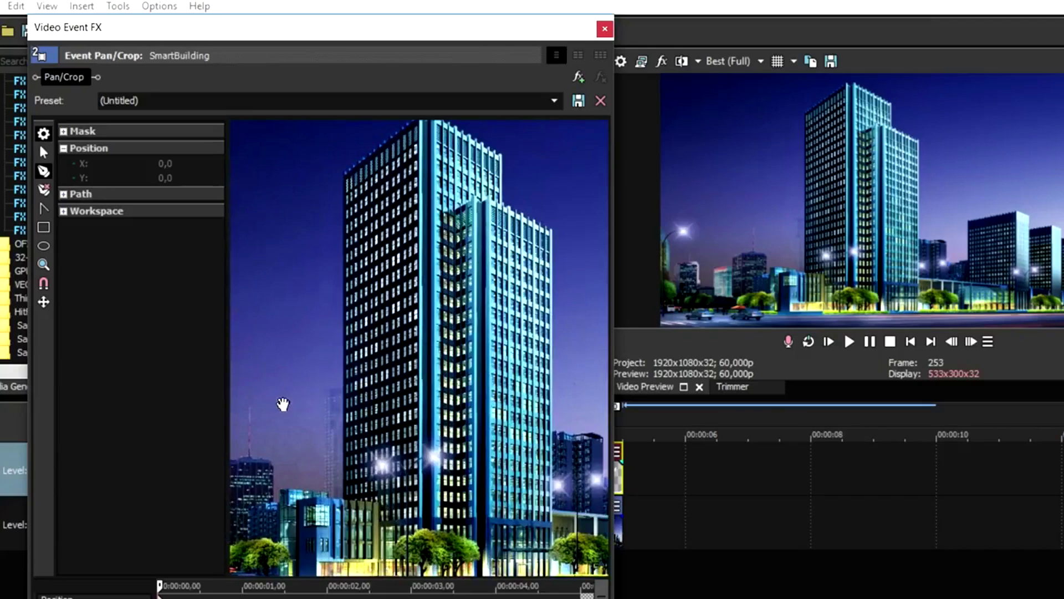
scroll(399, 316, up, 3)
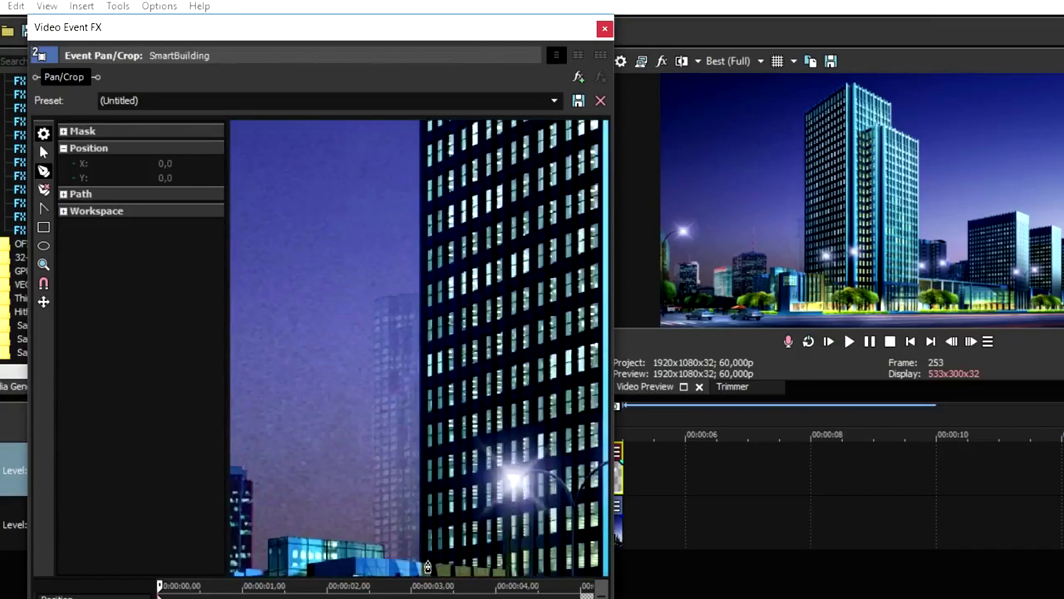
click(422, 566)
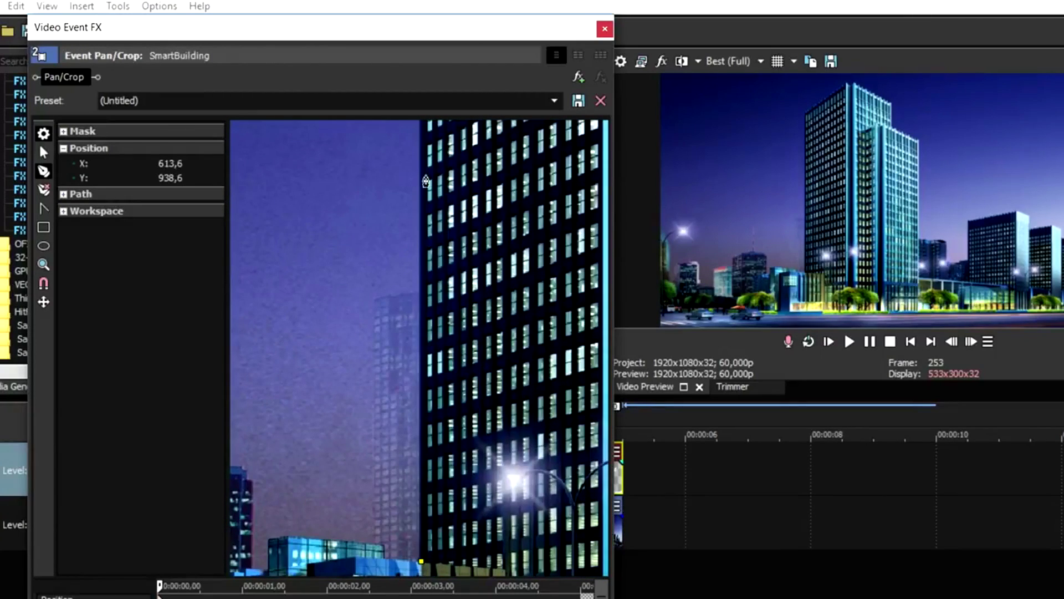
click(422, 178)
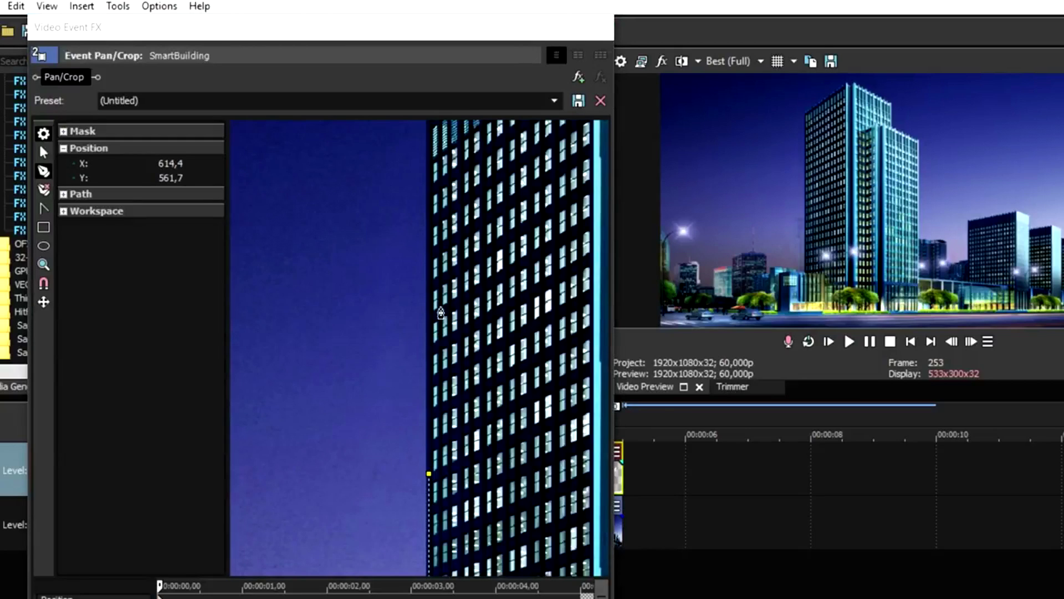
click(428, 145)
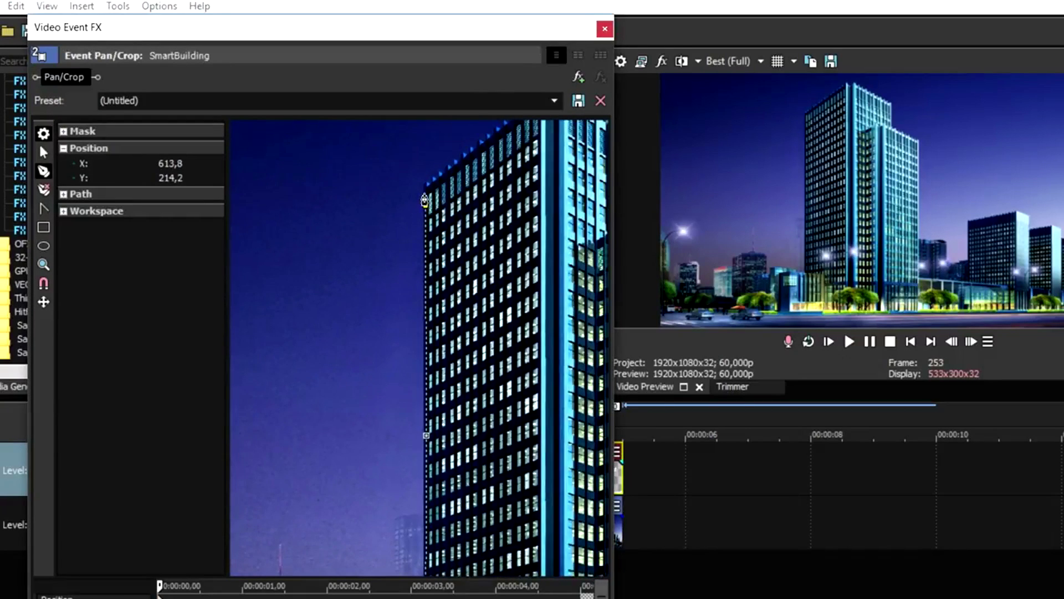
click(426, 187)
- Continue the mask anchors along the taller tower's roofline and down its right side to the lower tower's roof
click(510, 127)
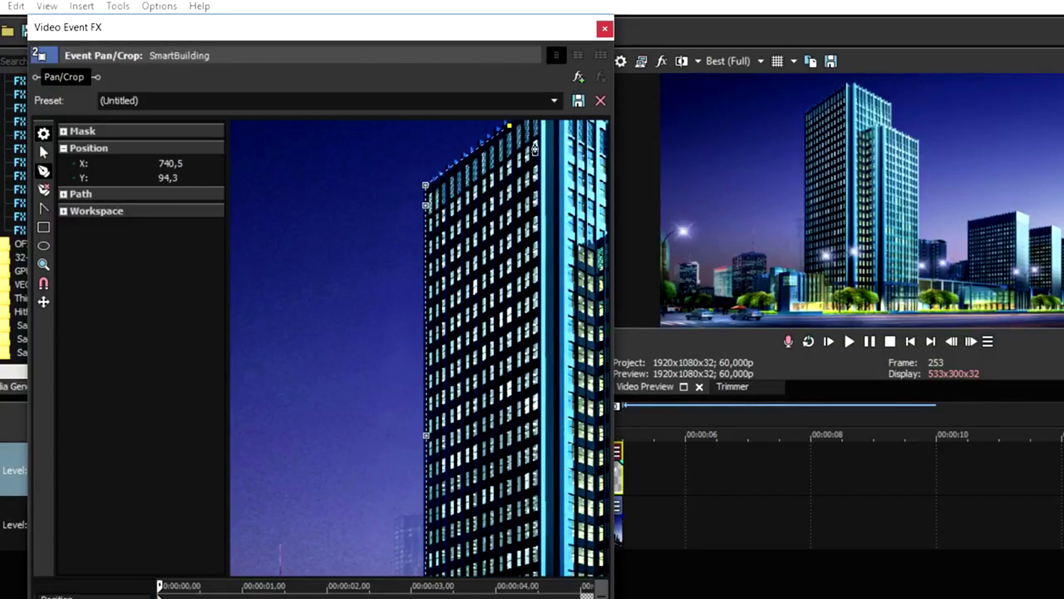
scroll(536, 150, down, 1)
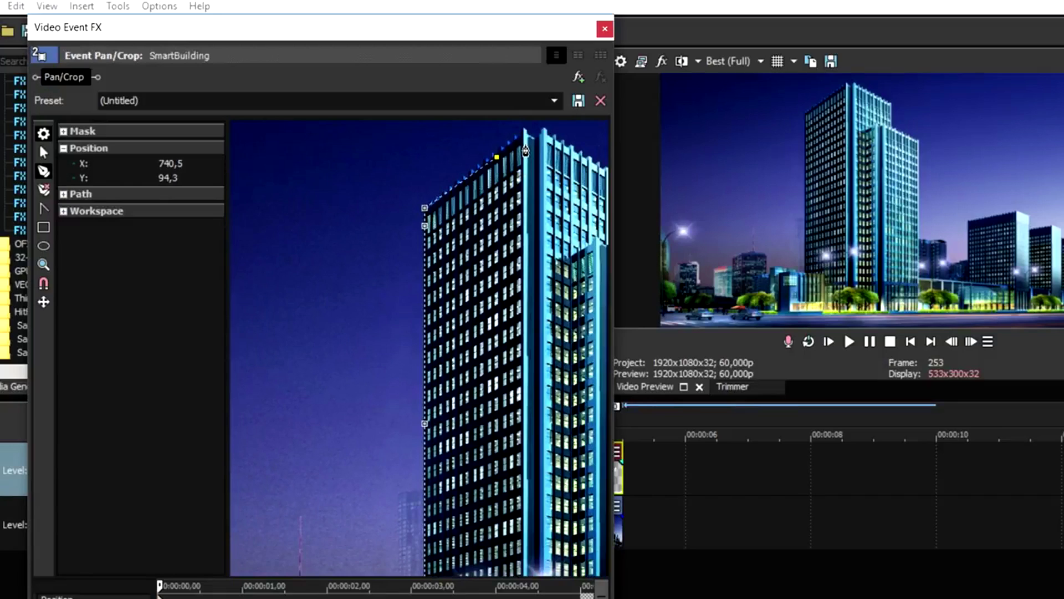
drag(525, 134, 524, 131)
click(537, 141)
click(544, 132)
click(555, 141)
scroll(552, 161, down, 1)
click(546, 176)
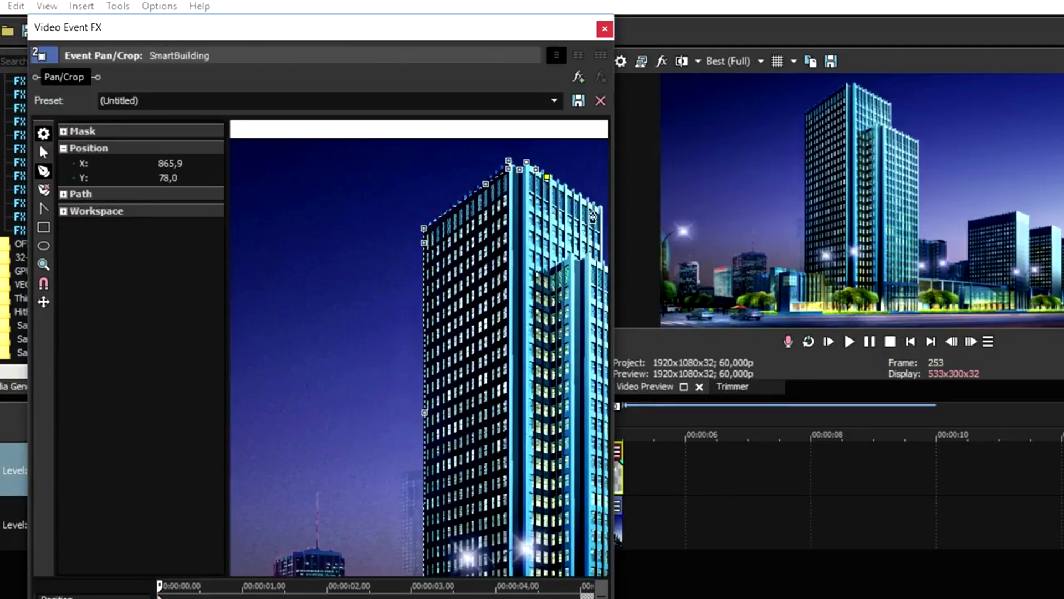
click(602, 216)
scroll(607, 260, down, 1)
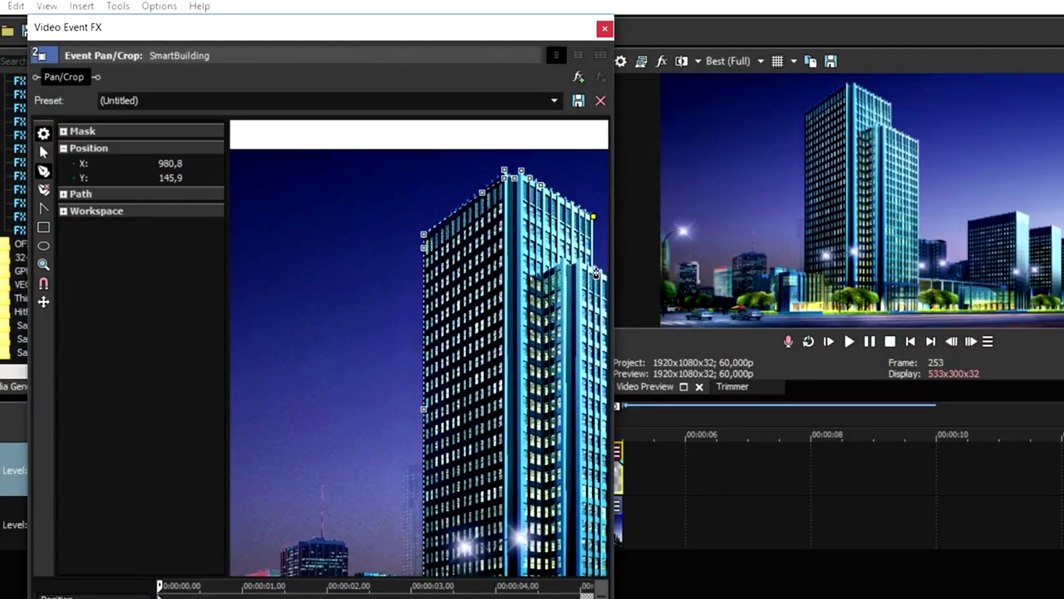
click(594, 267)
- Trace the lower tower's roof and right edge, close the mask path below the picture at its first anchor, and close Event Pan/Crop
scroll(598, 287, down, 2)
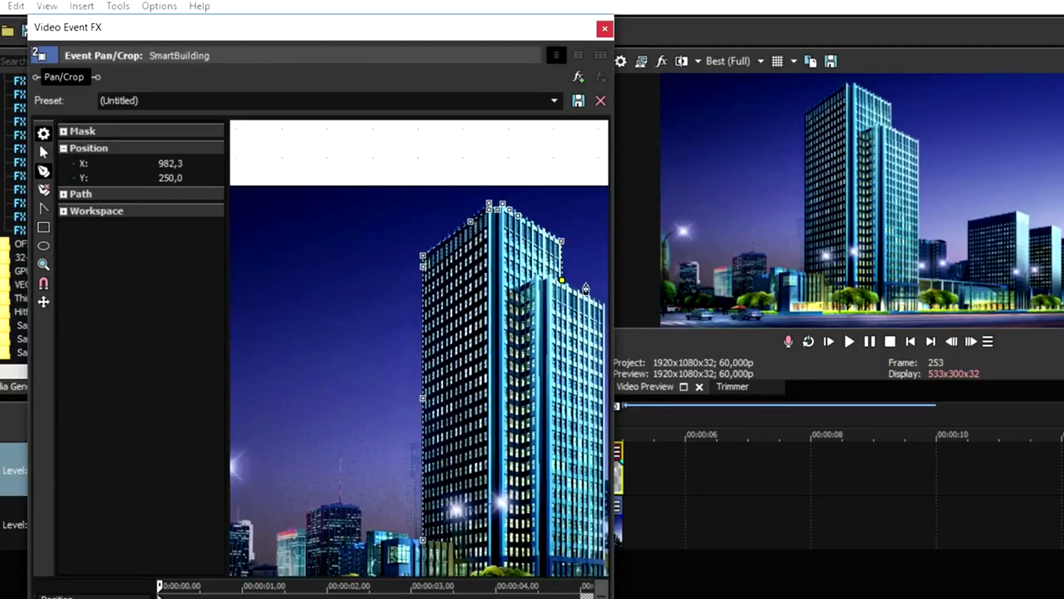
click(586, 313)
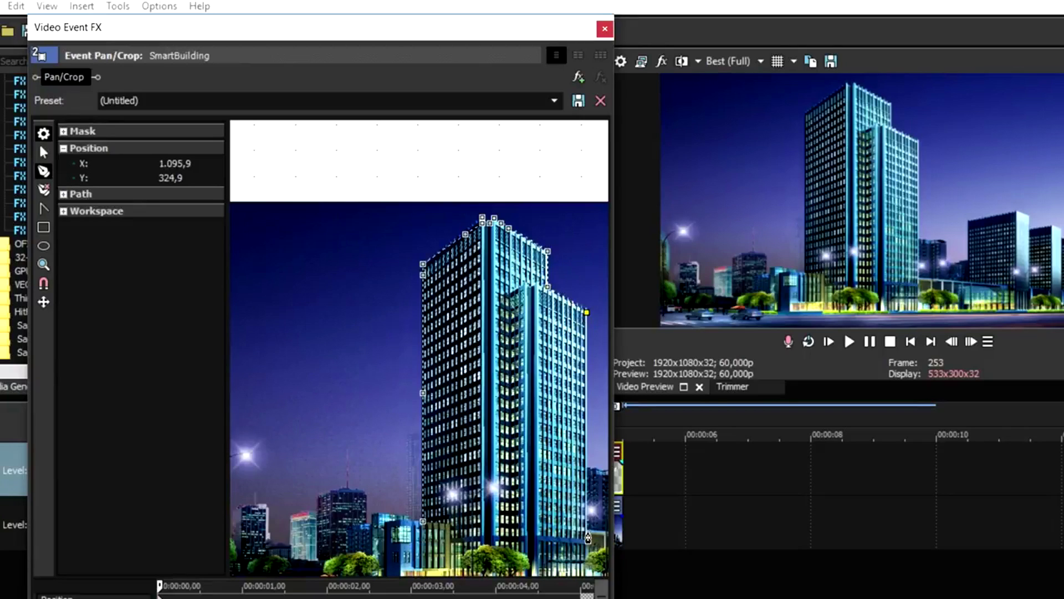
click(589, 536)
scroll(588, 537, down, 2)
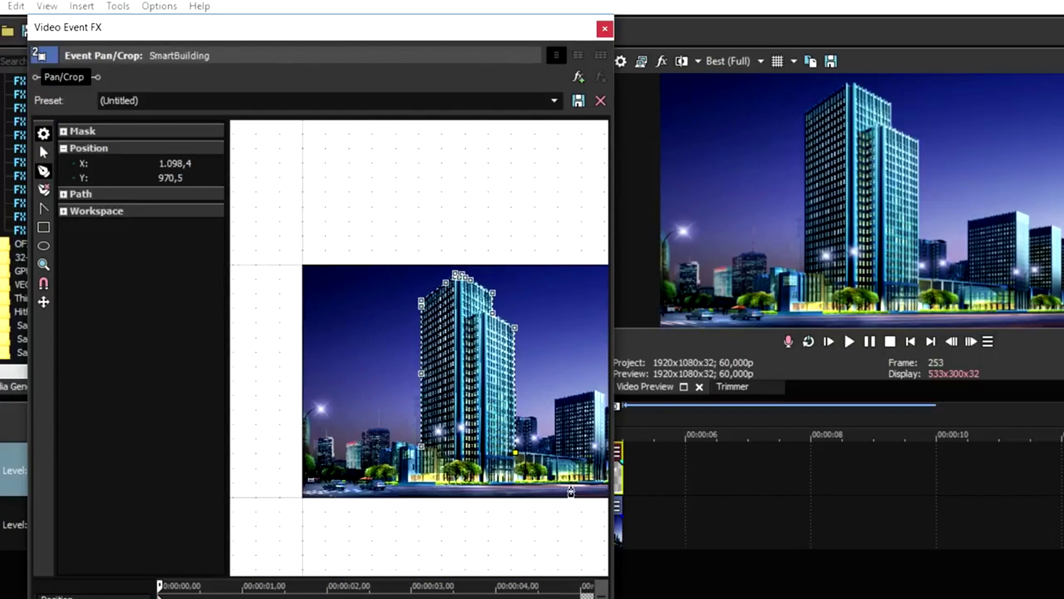
click(539, 535)
click(421, 528)
click(422, 449)
click(421, 450)
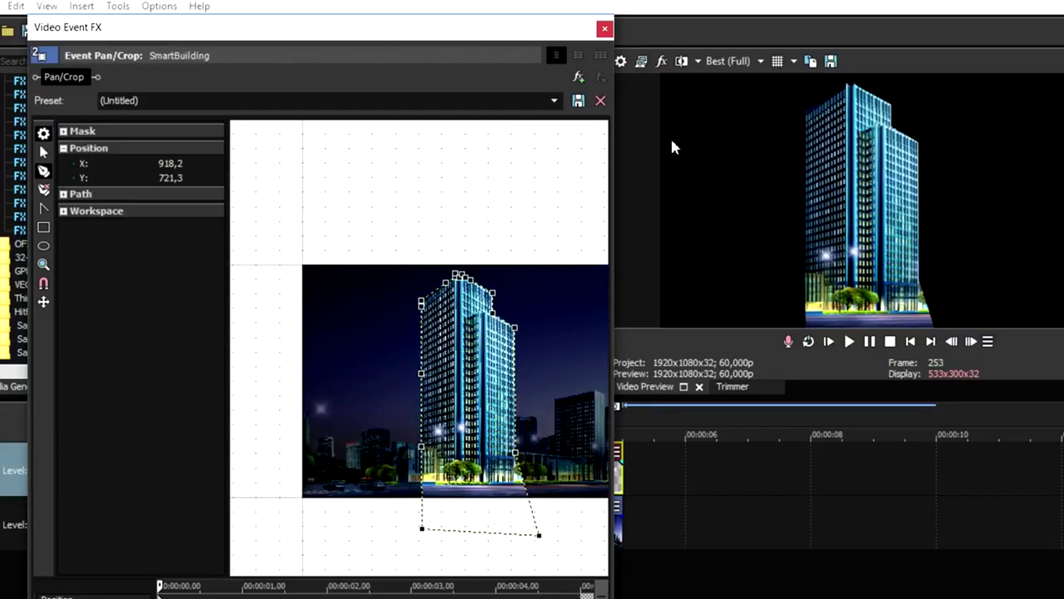
click(605, 29)
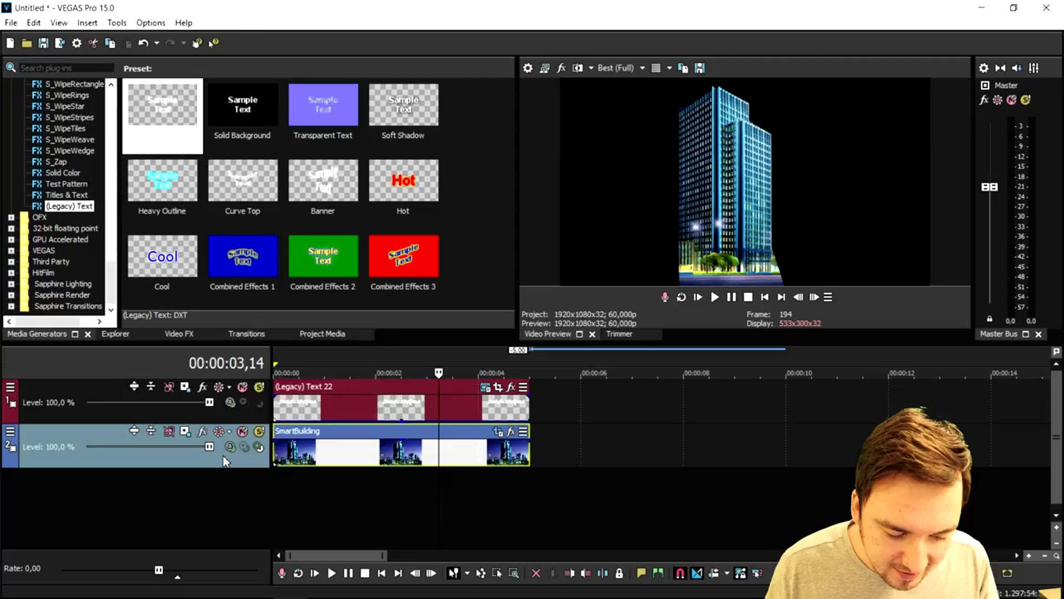
- Duplicate the masked SmartBuilding track and reset the mask on the lower copy's event
right_click(223, 454)
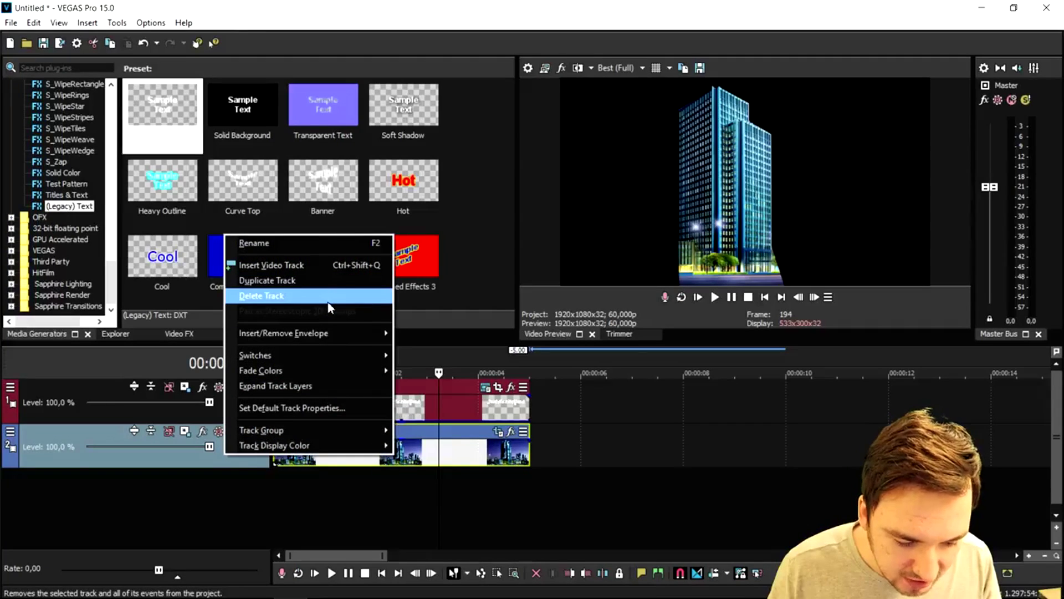
click(331, 281)
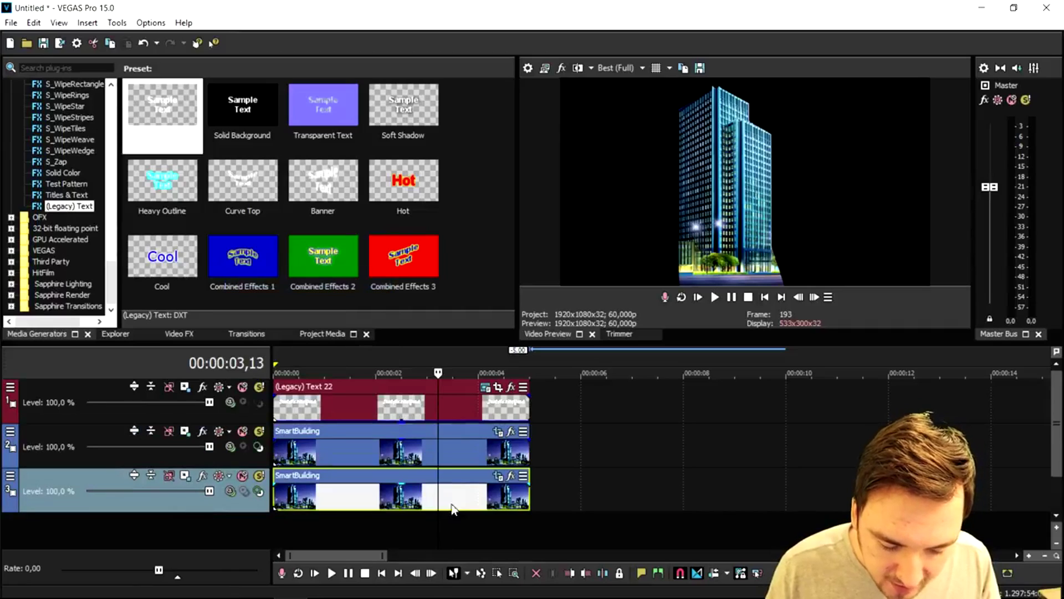
click(510, 476)
right_click(338, 325)
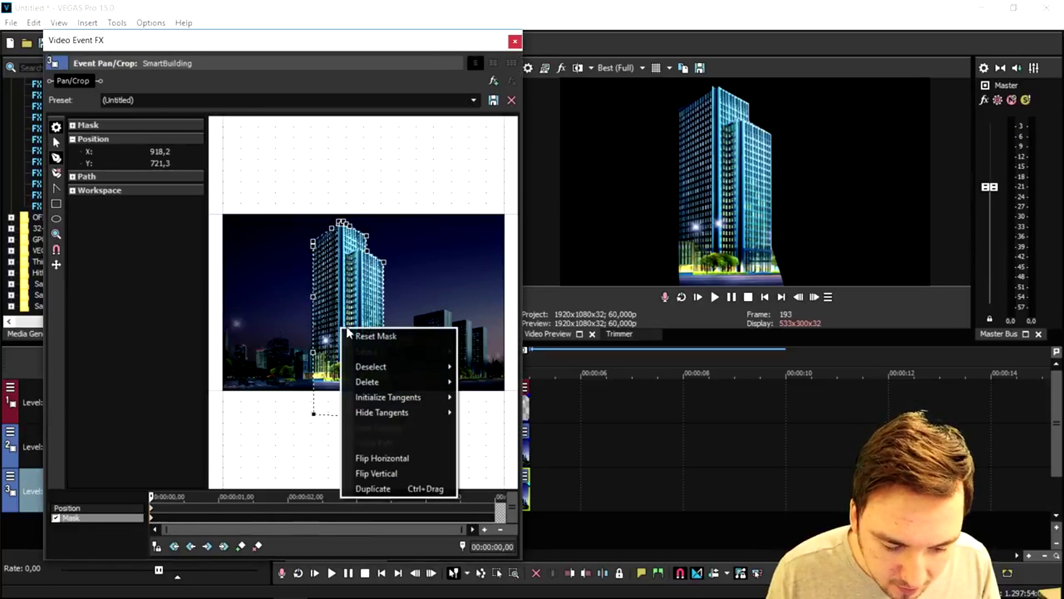
click(376, 337)
click(516, 43)
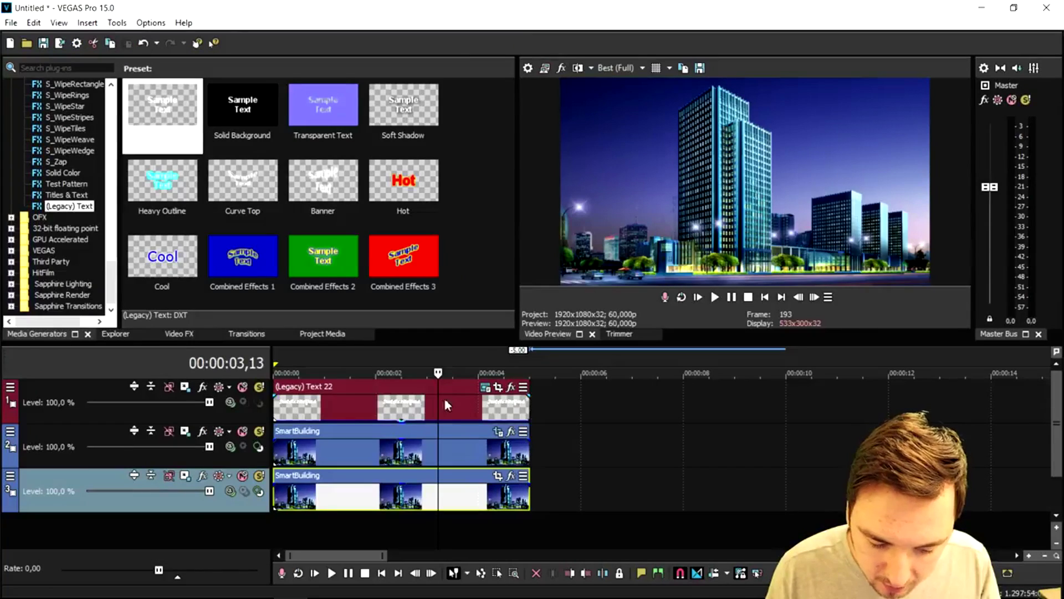
- Move the title track between the two SmartBuilding tracks and place the title at X 0.000 and Y -0.308
click(428, 425)
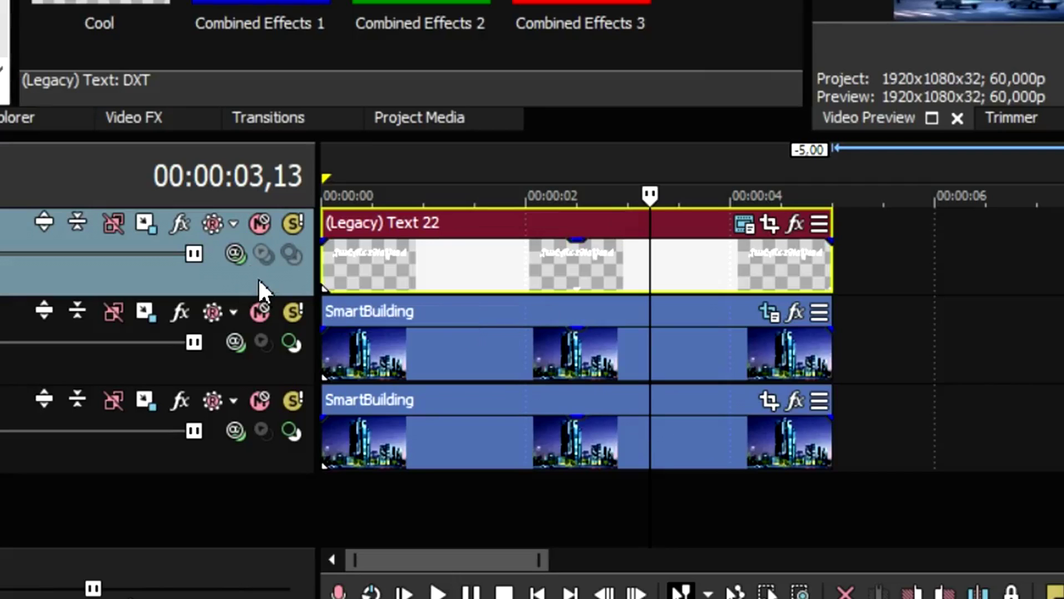
drag(258, 288, 239, 369)
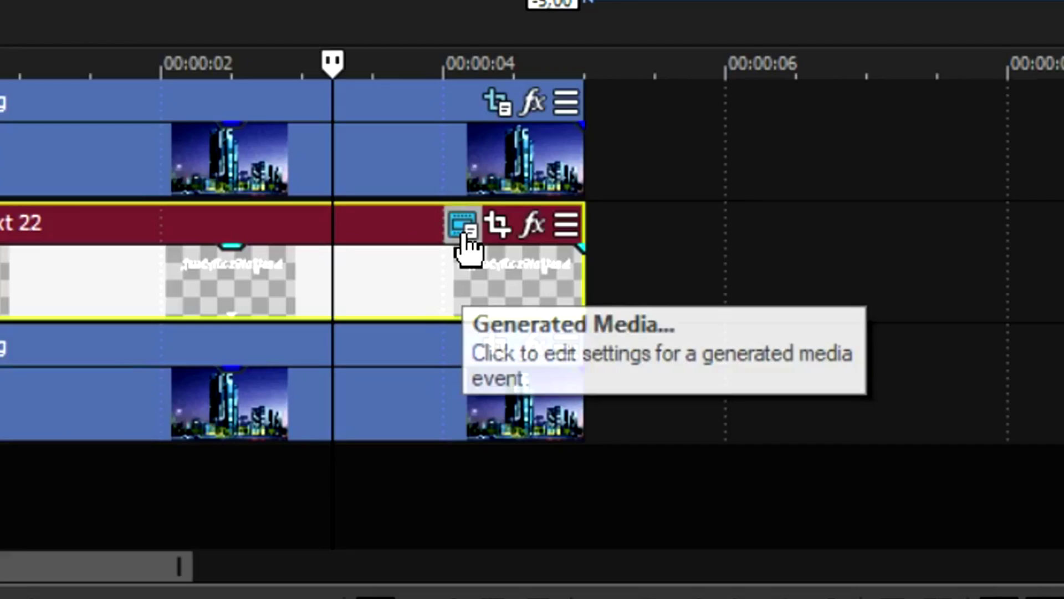
click(485, 436)
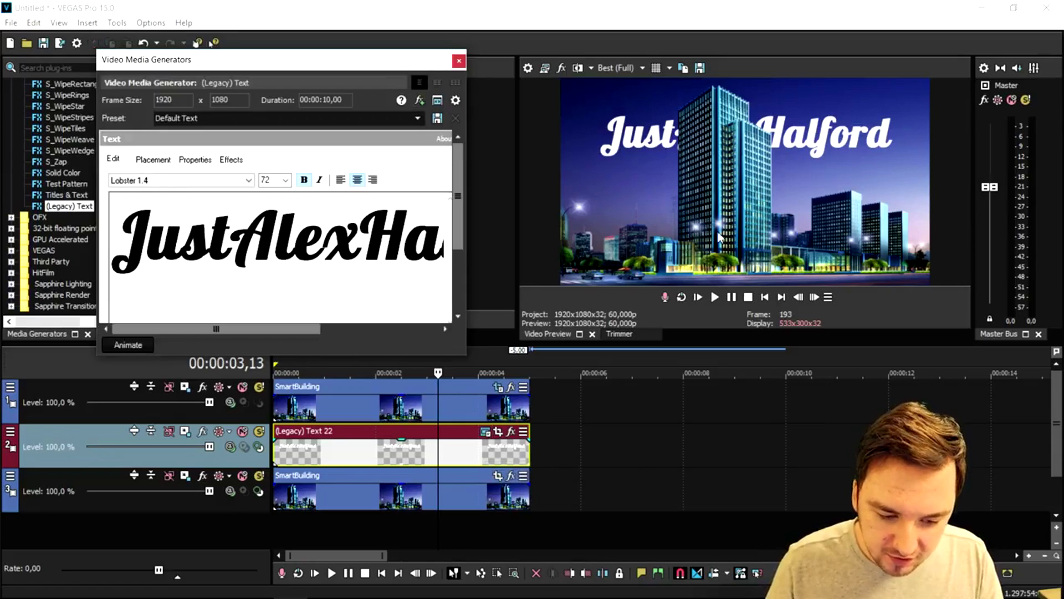
click(161, 160)
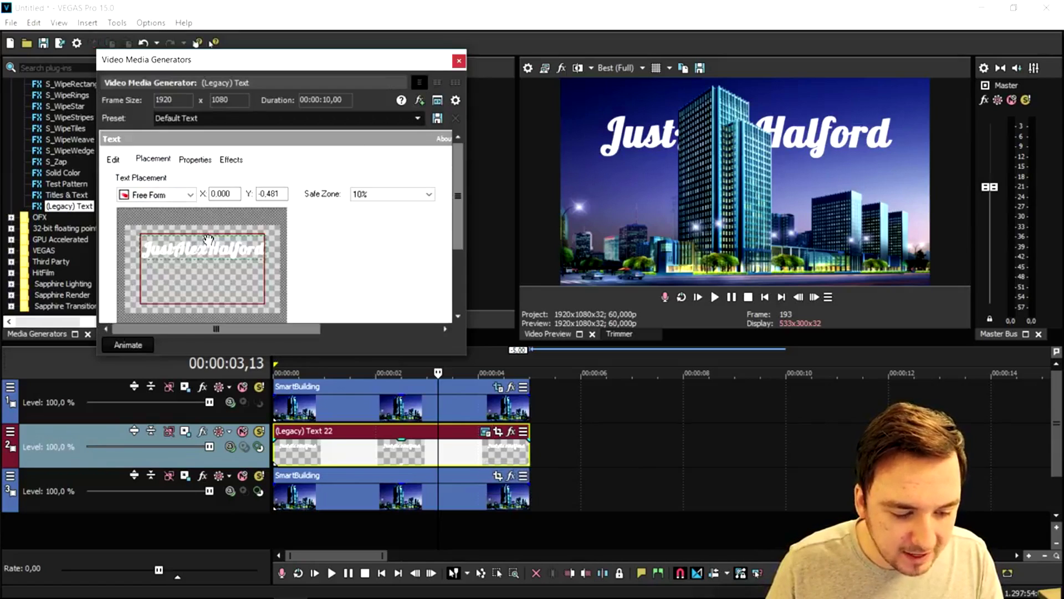
mouse_move(207, 244)
mouse_down()
mouse_move(208, 262)
mouse_move(210, 231)
mouse_move(207, 254)
mouse_up()
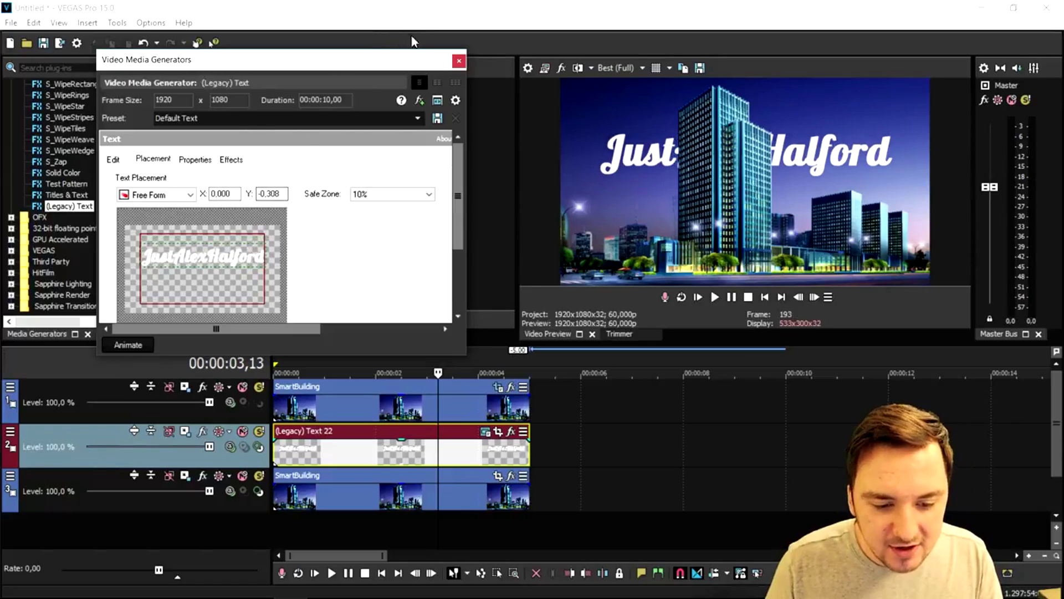
click(458, 60)
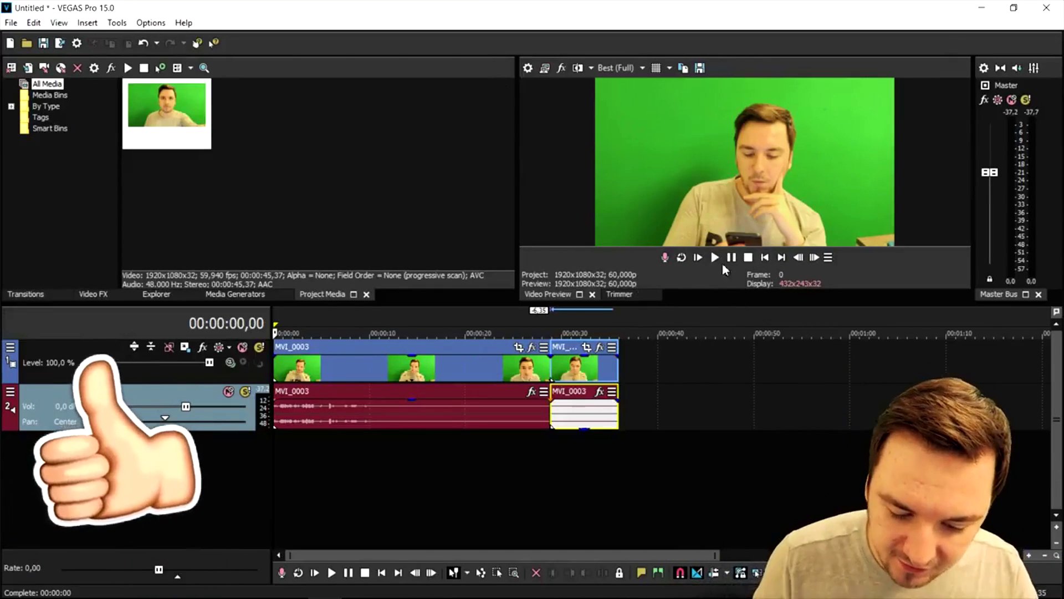
- Examine the MVI_0003 green-screen footage by playing its start and scrubbing to just before the cut between the two events
scroll(476, 319, up, 3)
scroll(460, 318, down, 3)
scroll(438, 322, up, 2)
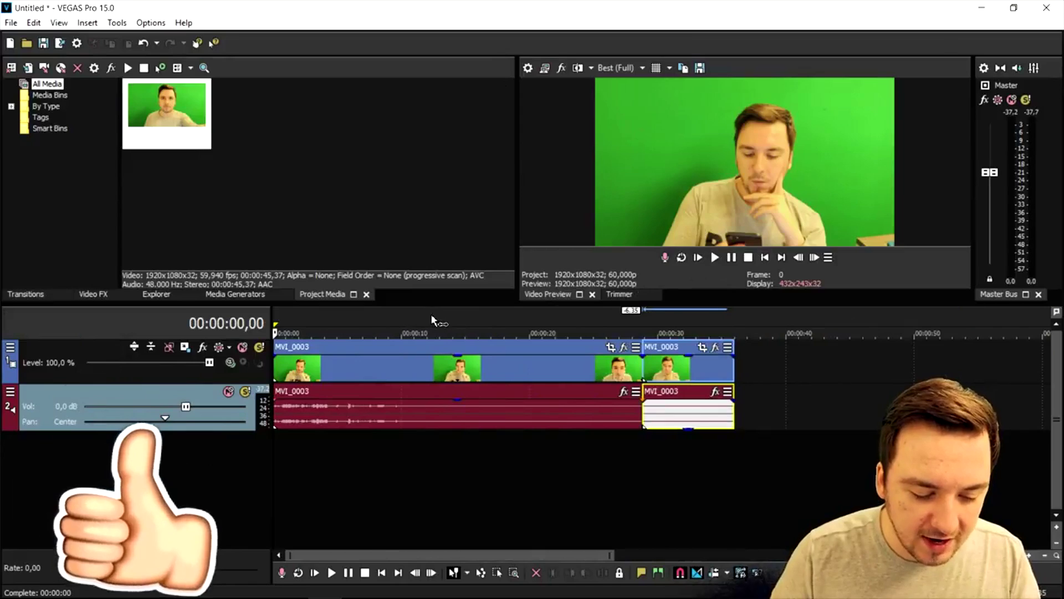
key(space)
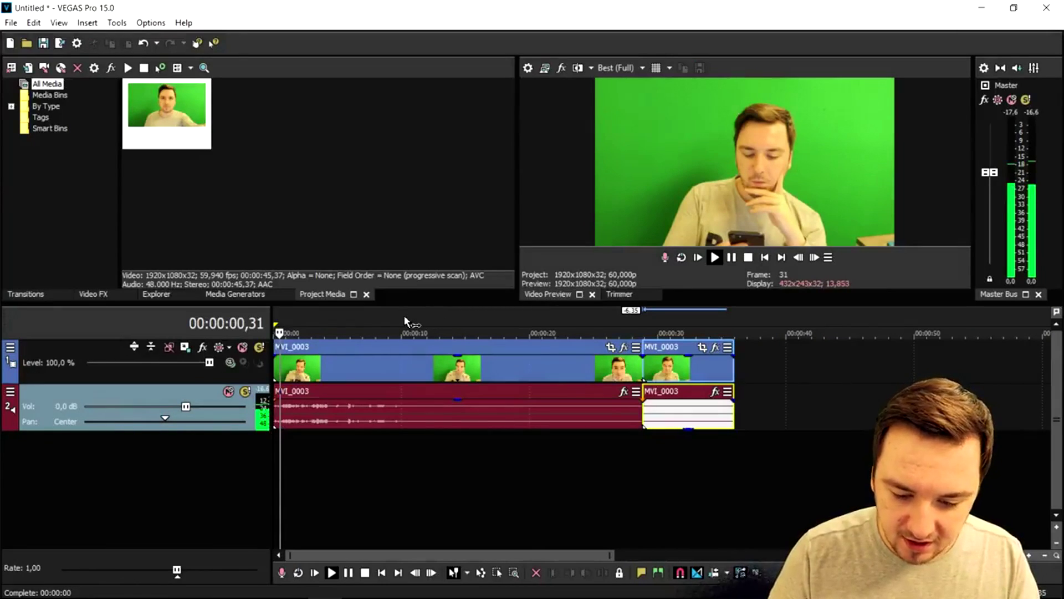
key(space)
scroll(404, 319, up, 3)
drag(404, 320, 499, 322)
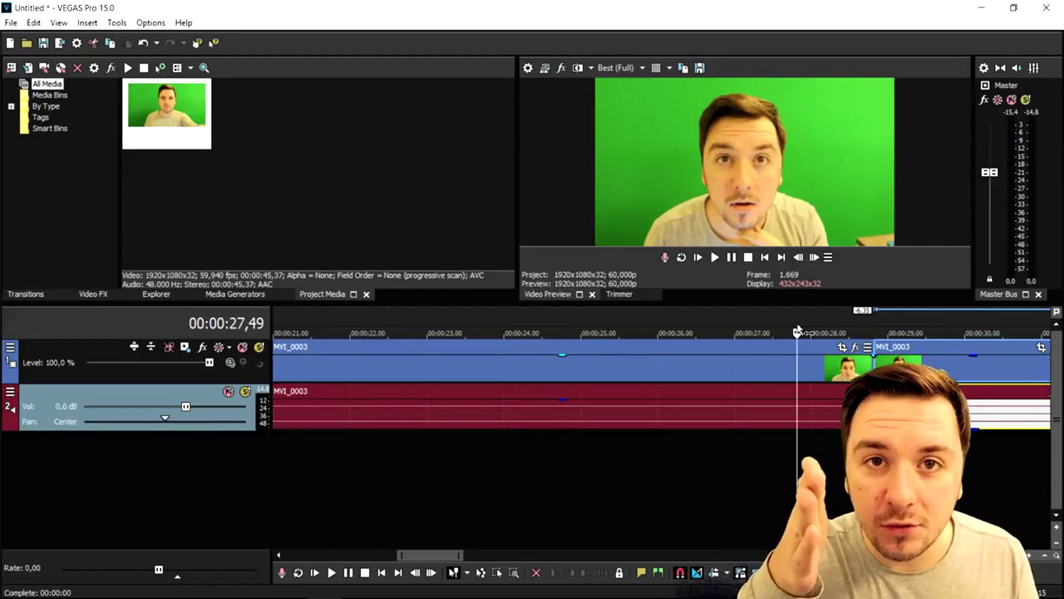
key(s)
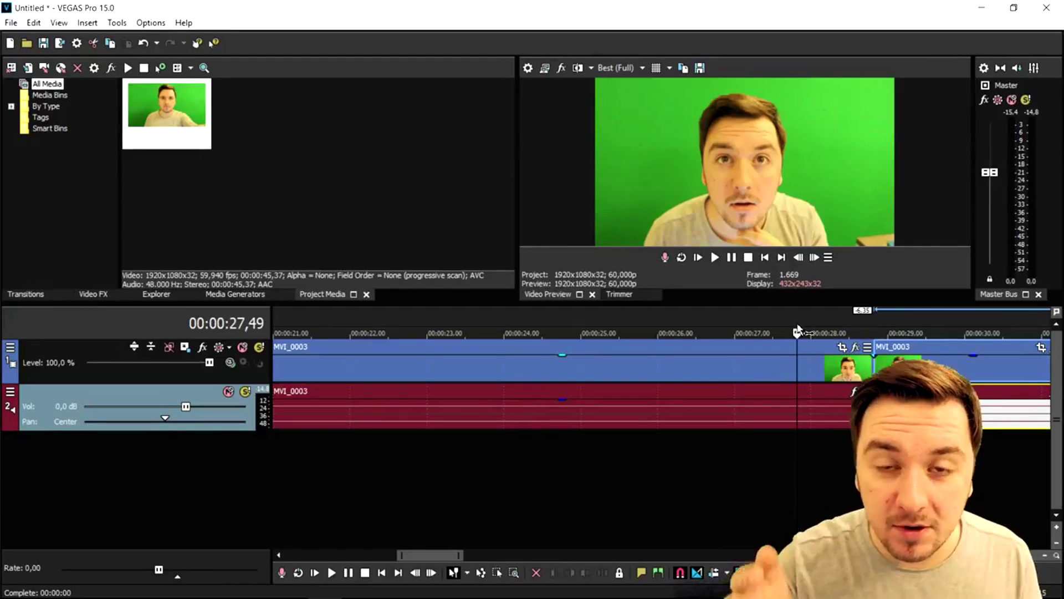
key(space)
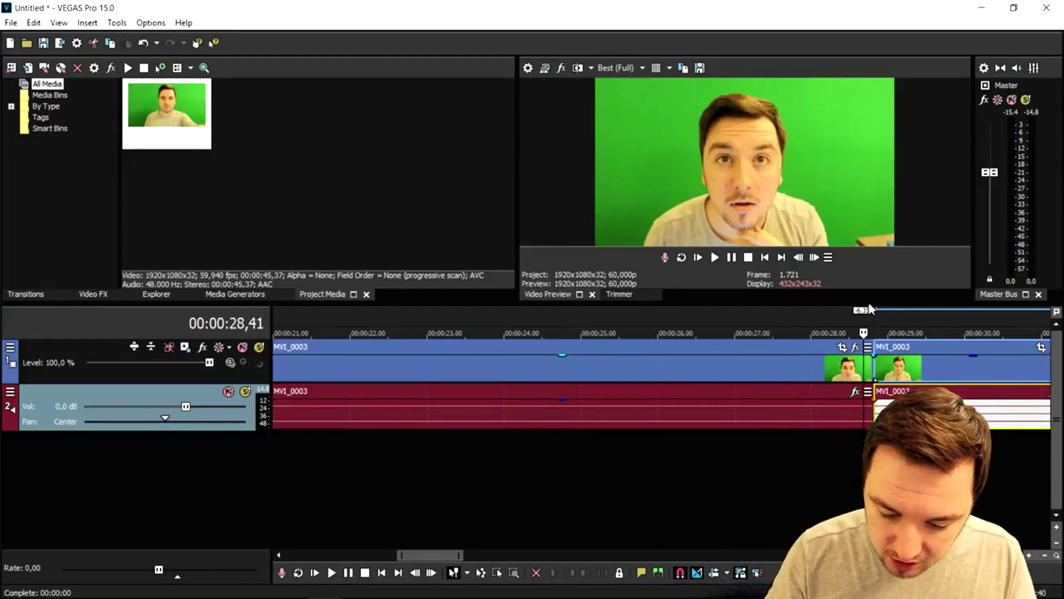
- Play the footage across the cut between the two MVI_0003 events
scroll(687, 315, up, 4)
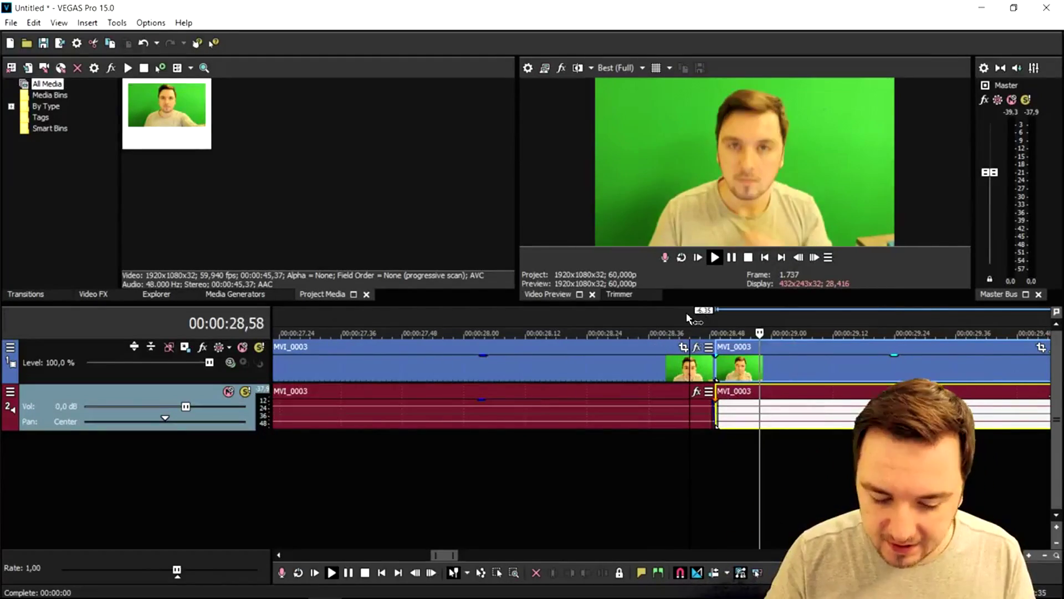
key(space)
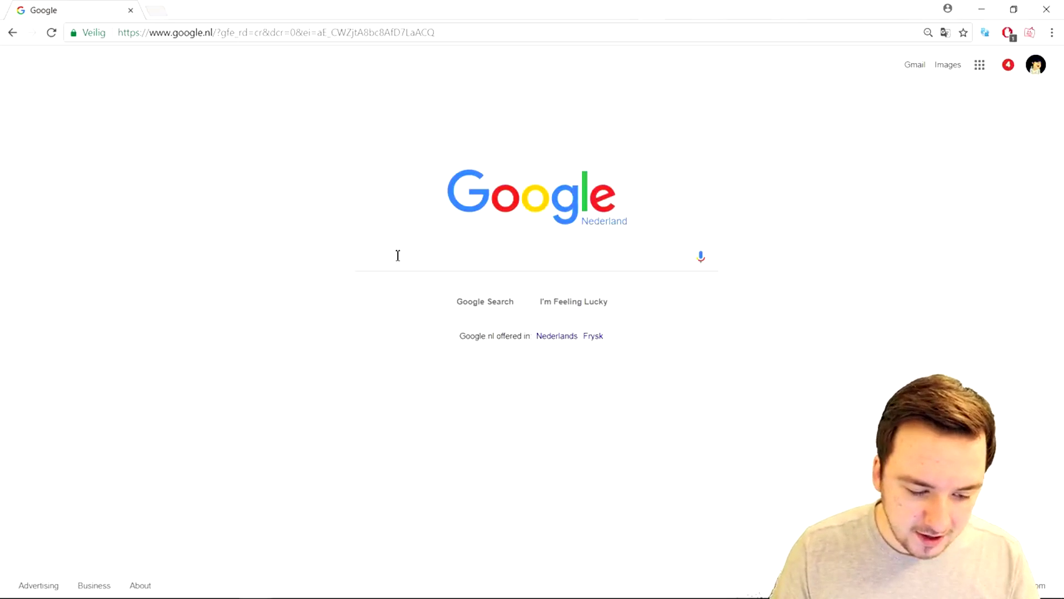
- Switch to the web browser and search Google Images for "sniper scope png"
text(sni)
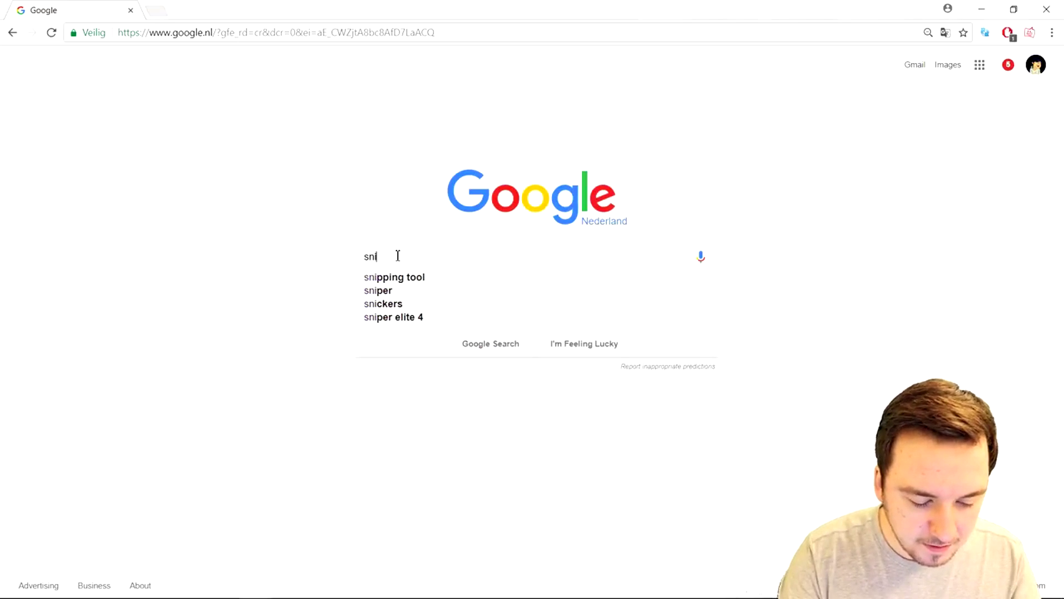
text(per scope png)
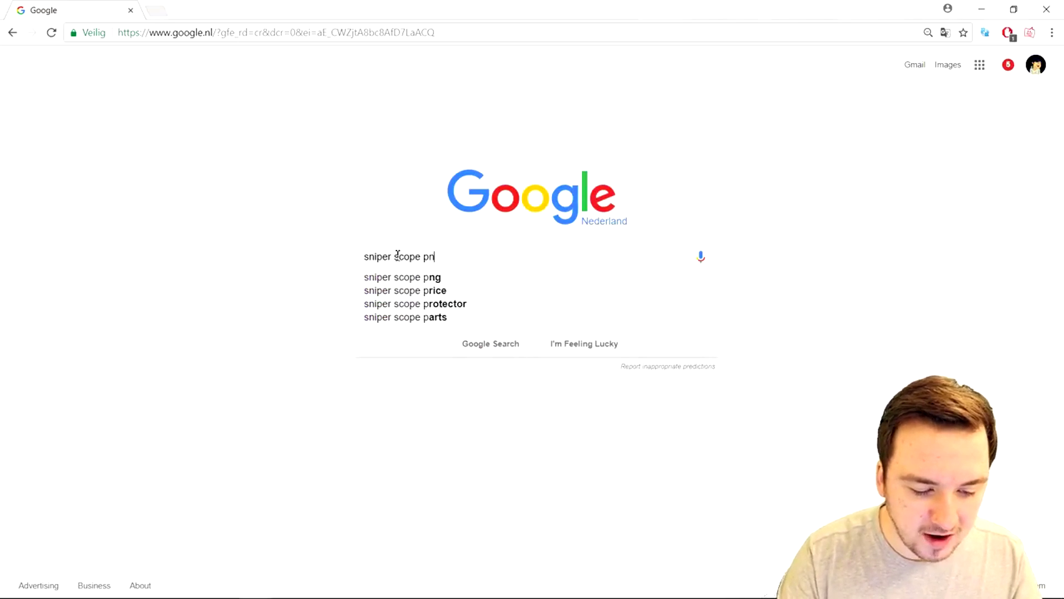
key(Return)
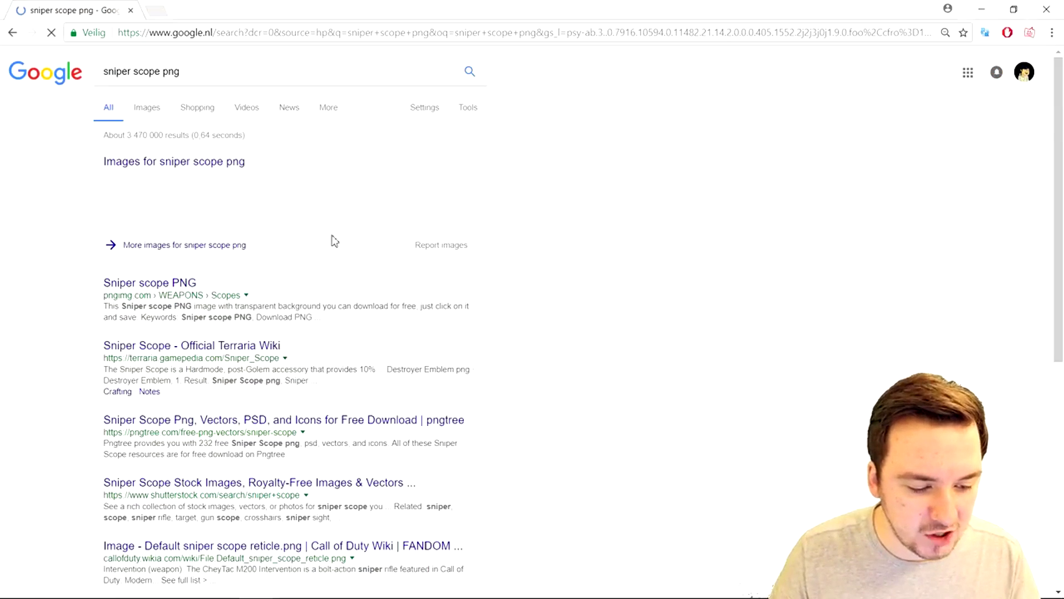
click(150, 111)
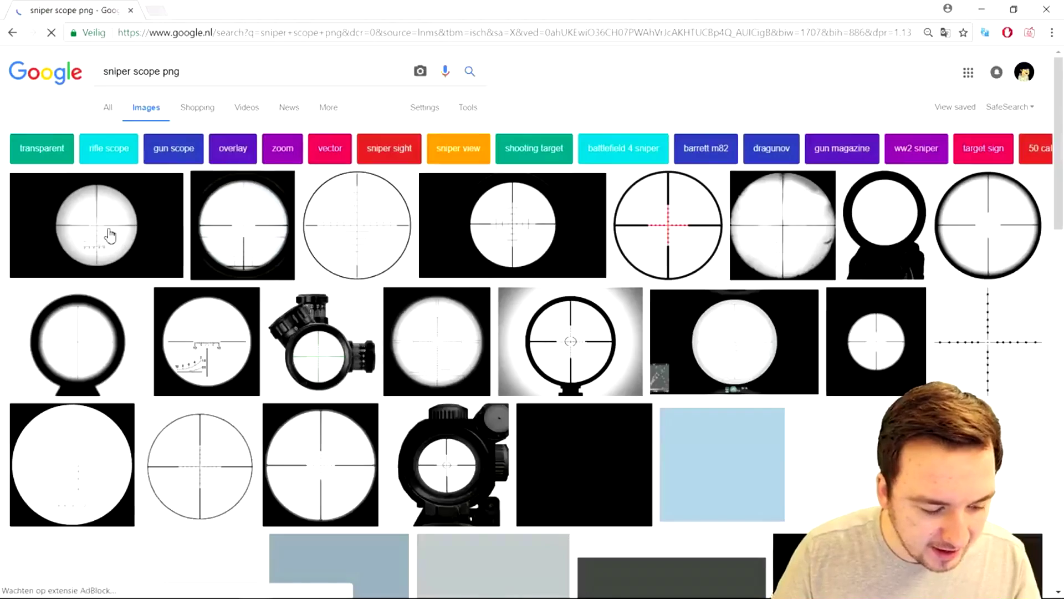
- Preview the Regular Sniper Scope Reticle MW3 image and bring up its save options
click(111, 231)
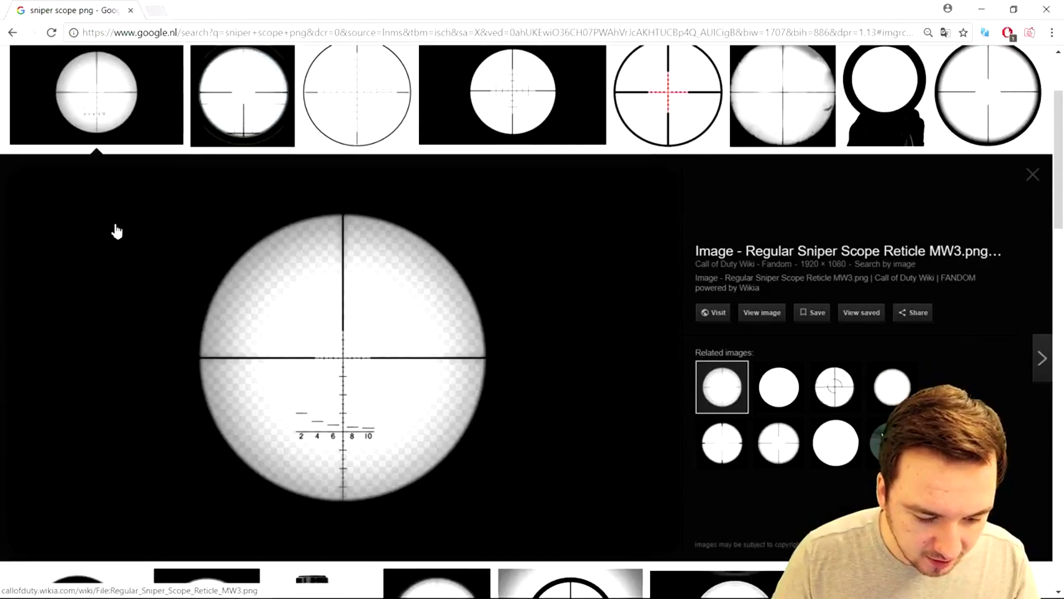
right_click(364, 280)
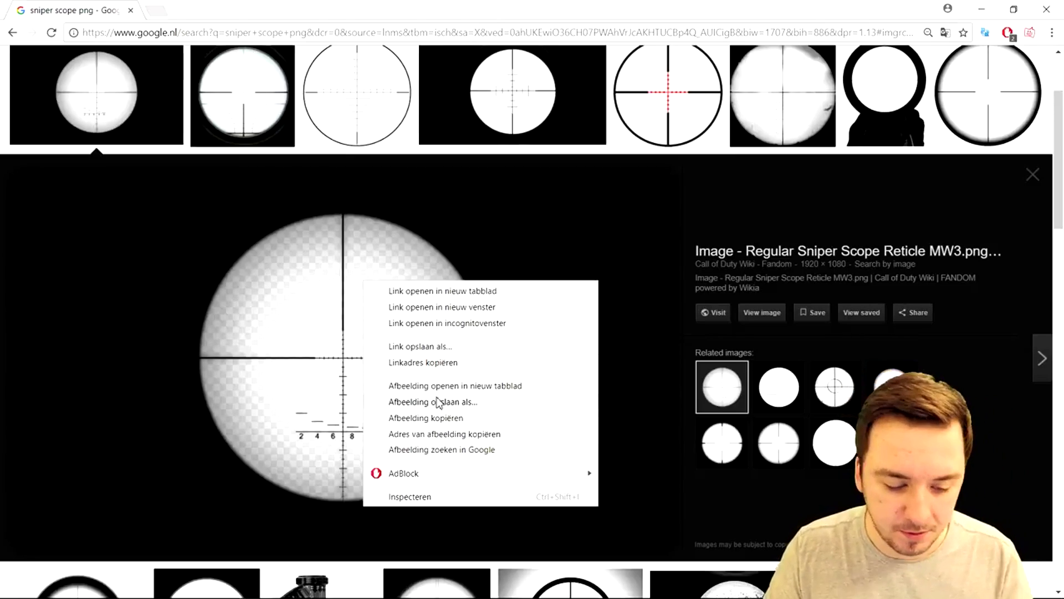
right_click(377, 216)
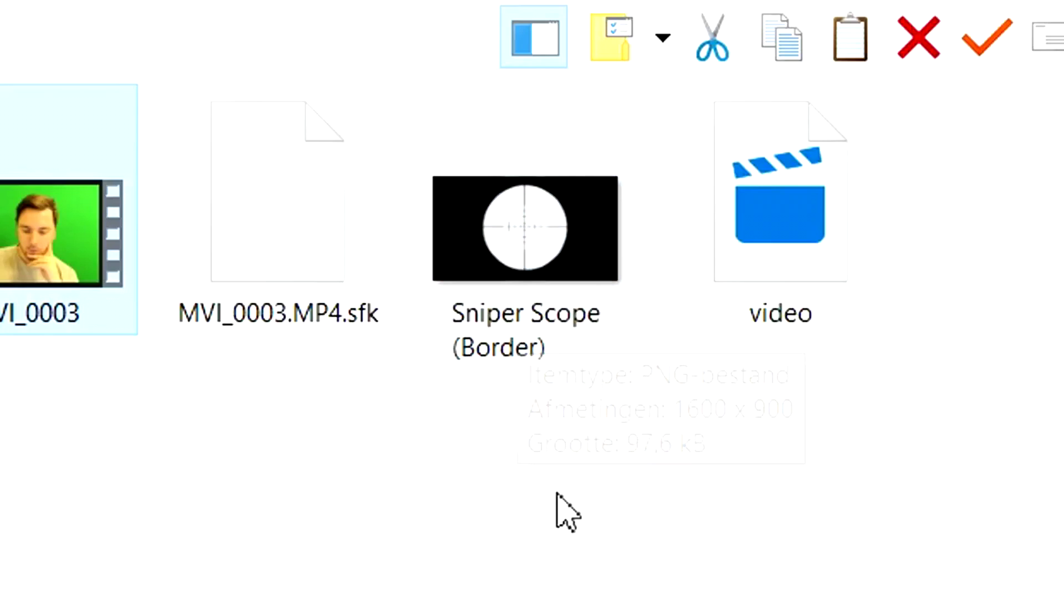
- Add the Sniper Scope (Border) image from the file folder to a VEGAS Pro track above MVI_0003, starting at about 10 seconds
drag(551, 257, 732, 376)
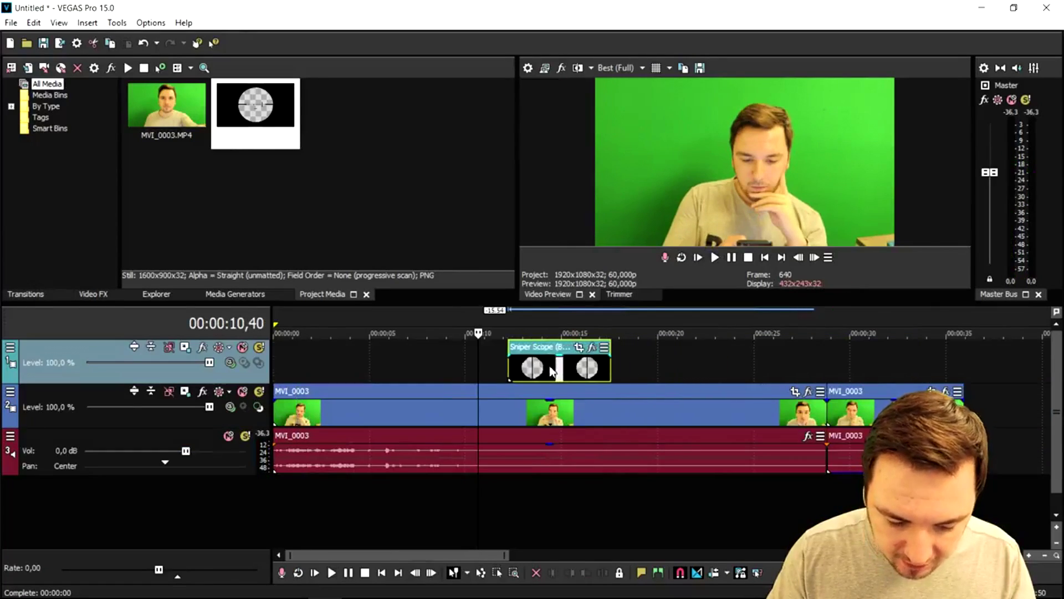
drag(552, 370, 521, 371)
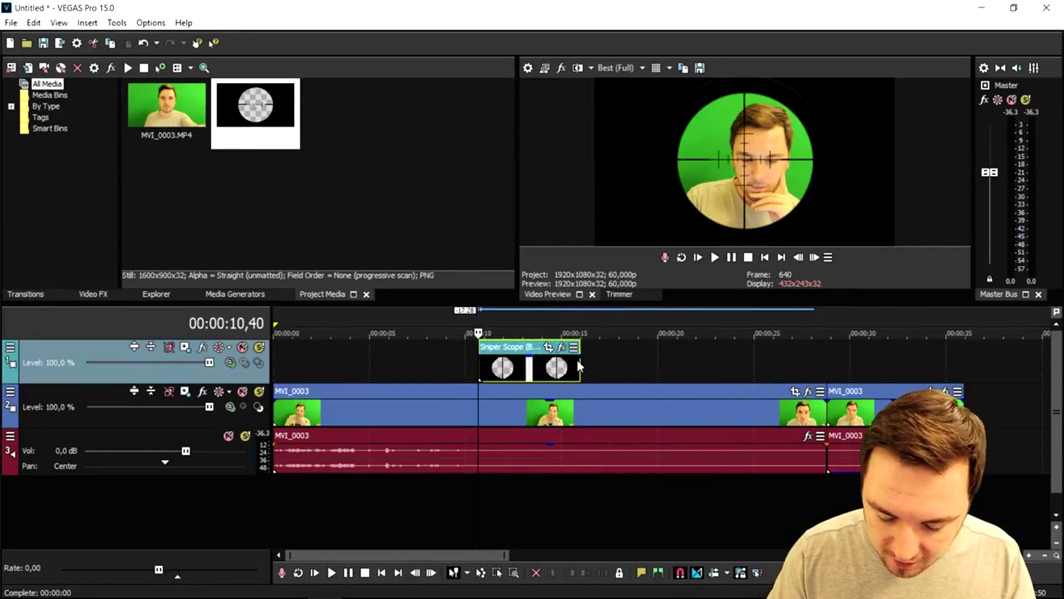
scroll(577, 359, up, 10)
click(603, 322)
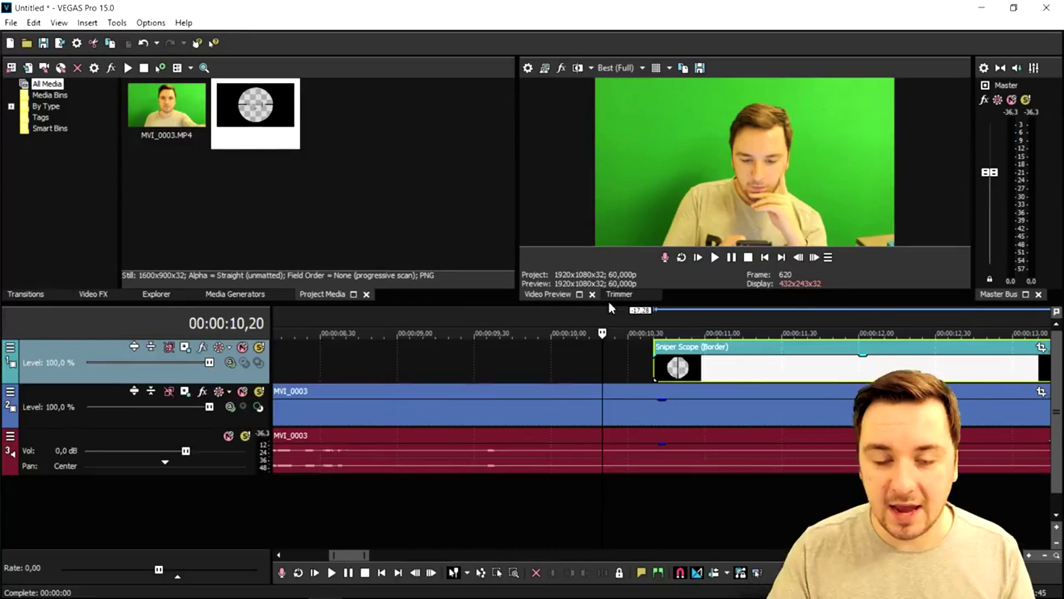
drag(722, 369, 681, 370)
- Play the footage through the scope overlay and put the playback cursor at the cut between the MVI_0003 events
key(space)
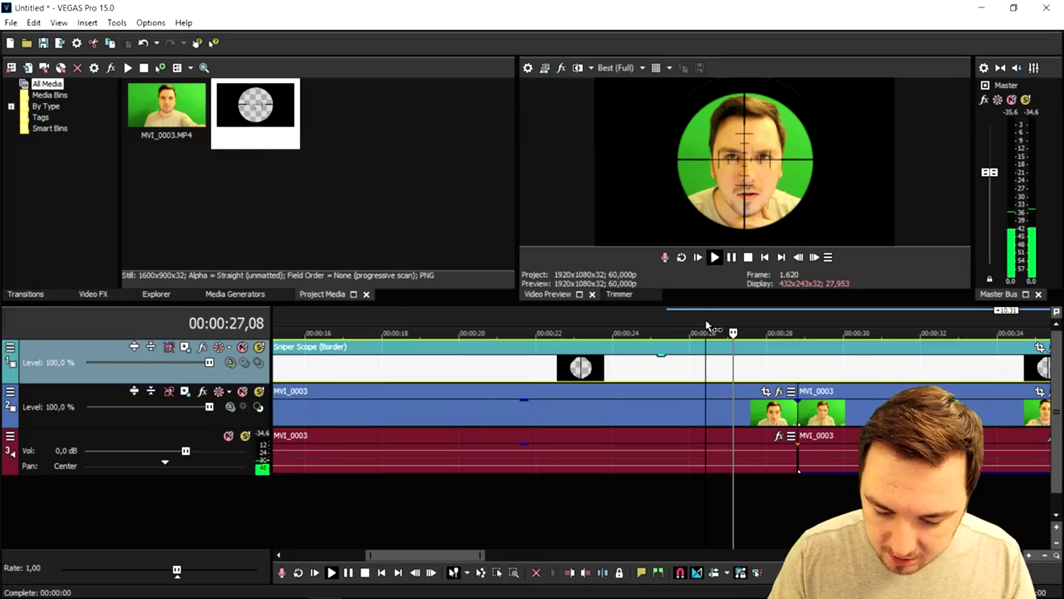
key(space)
click(799, 370)
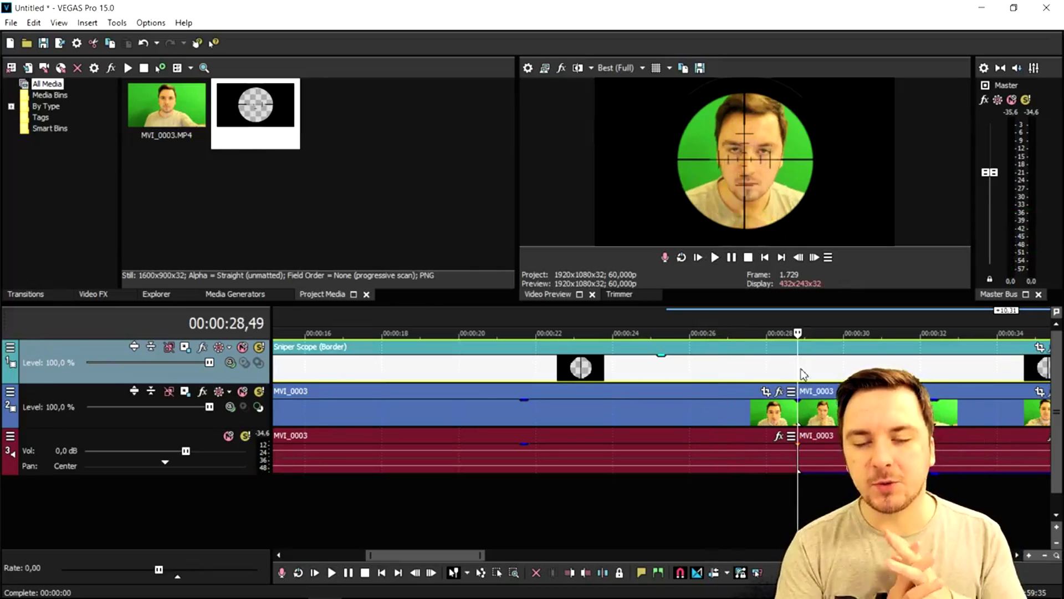
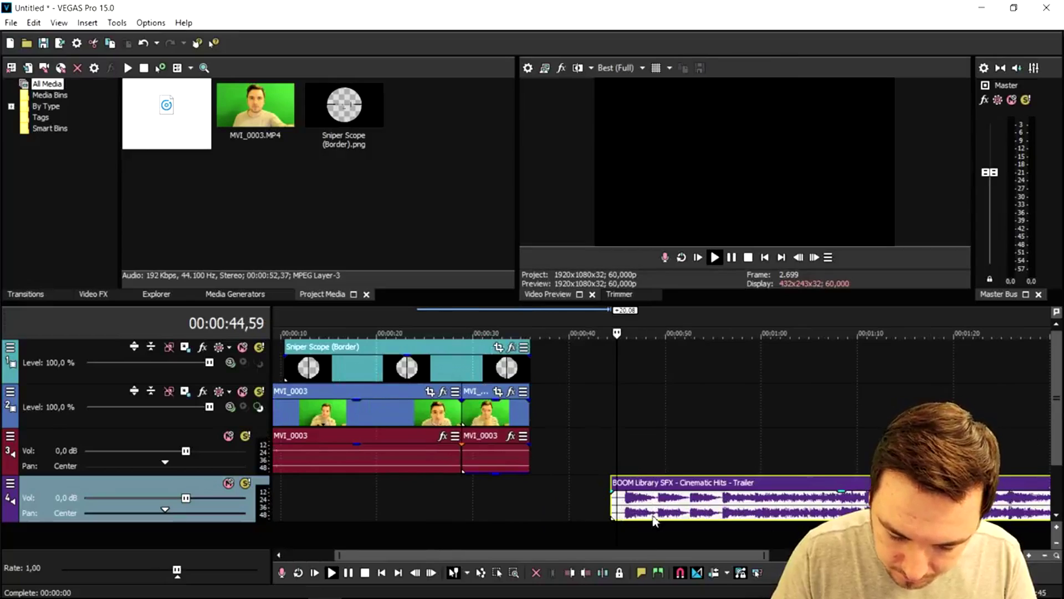
- Listen to several sections of the BOOM Library SFX - Cinematic Hits - Trailer audio to find a suitable hit
click(763, 520)
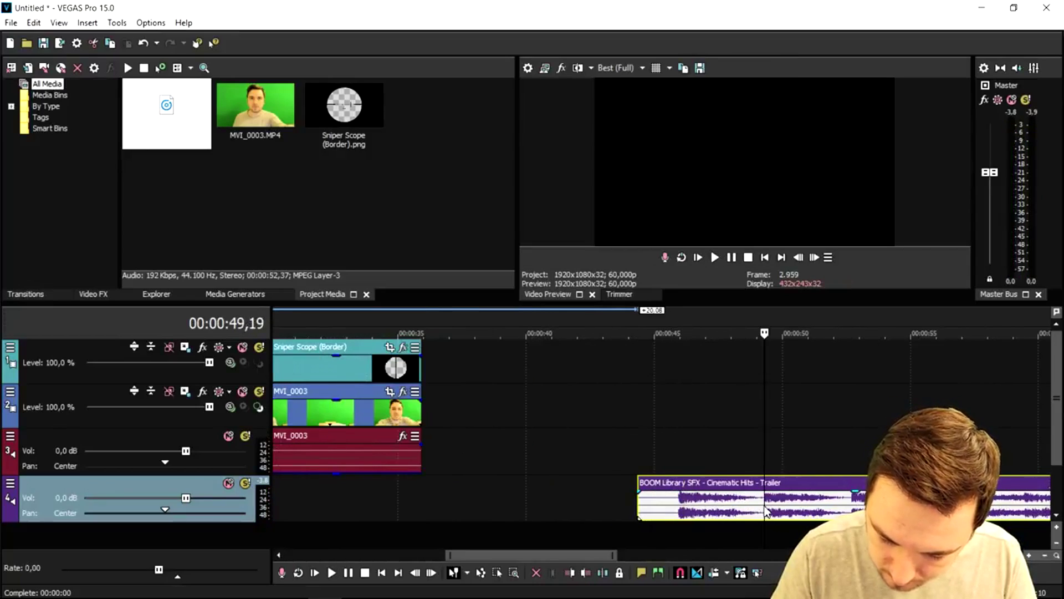
scroll(762, 520, down, 3)
key(space)
click(719, 507)
key(space)
key(space)
click(781, 504)
key(space)
scroll(782, 505, down, 3)
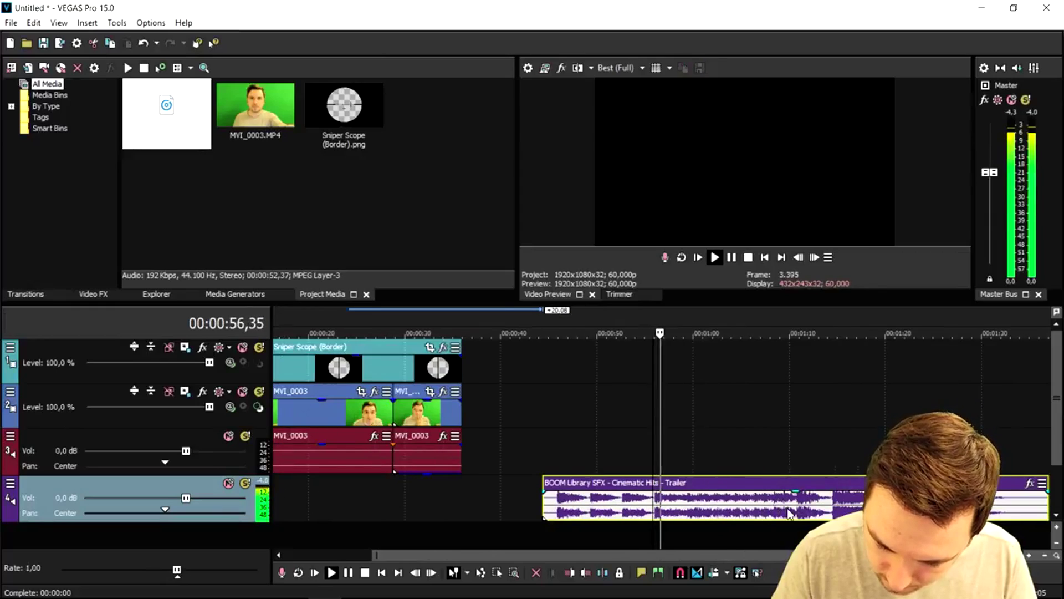
click(820, 509)
scroll(825, 512, up, 4)
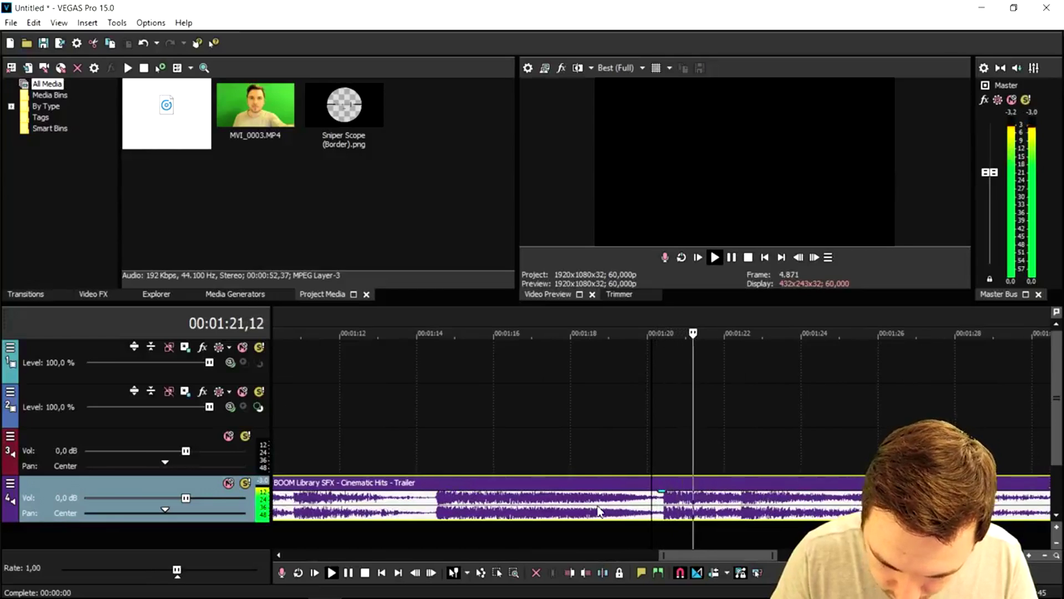
- Split the Cinematic Hits audio at 00:01:14,25 and delete the part before the split
scroll(686, 502, down, 2)
key(space)
click(480, 505)
scroll(530, 505, down, 5)
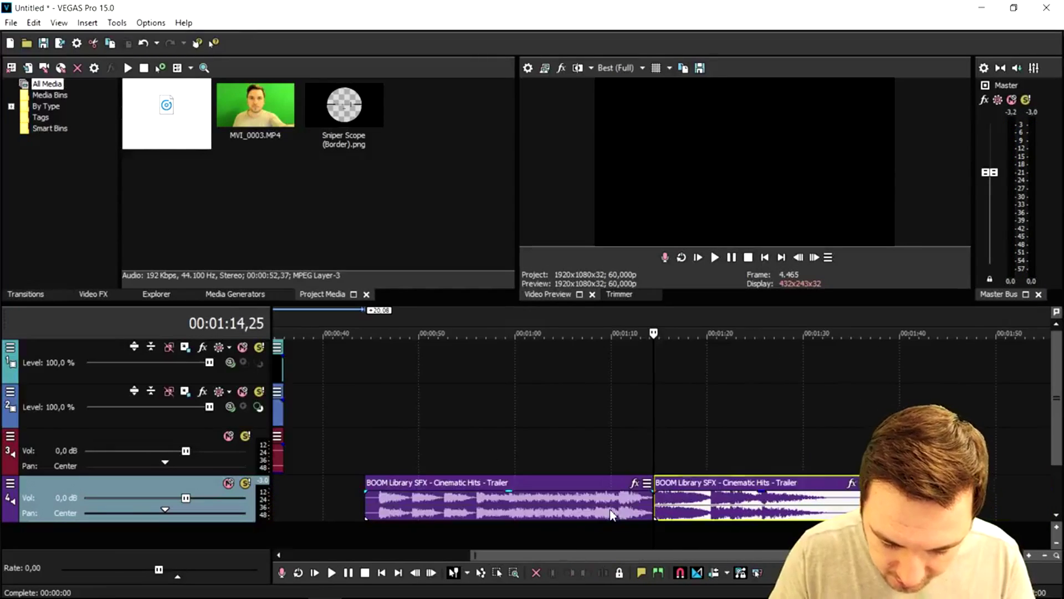
click(607, 505)
key(Delete)
- Move the remaining Cinematic Hits audio under the second MVI_0003 event so it starts at about 00:00:30
drag(729, 506, 480, 521)
click(469, 513)
scroll(469, 513, up, 5)
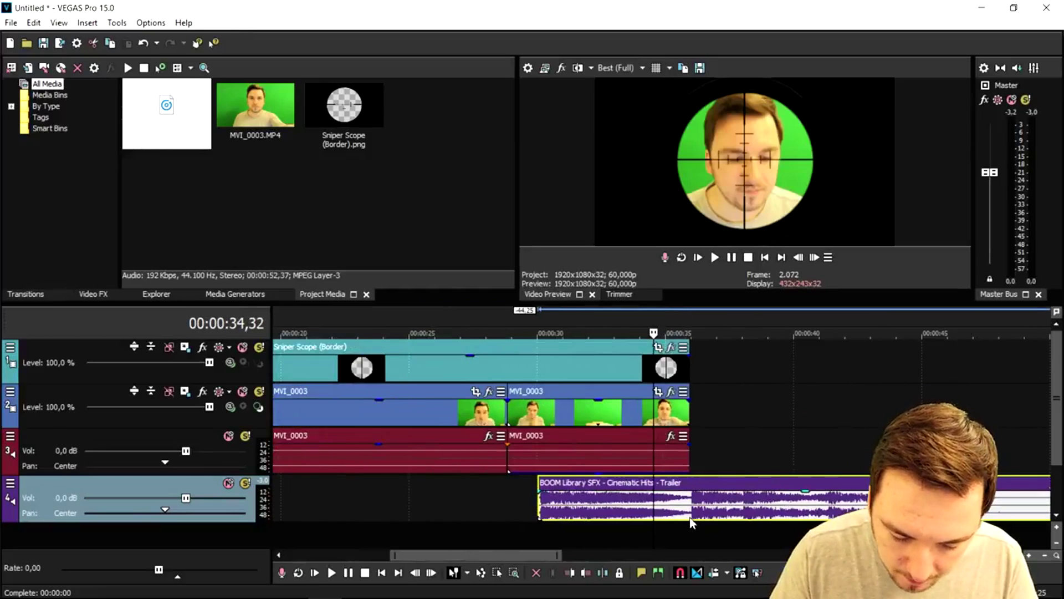
- Split the Cinematic Hits audio at 00:00:36,00, delete the part after it, and give the kept part a short fade-out
click(692, 509)
scroll(692, 509, up, 4)
click(674, 510)
key(s)
scroll(674, 510, down, 4)
key(Delete)
drag(654, 498, 640, 497)
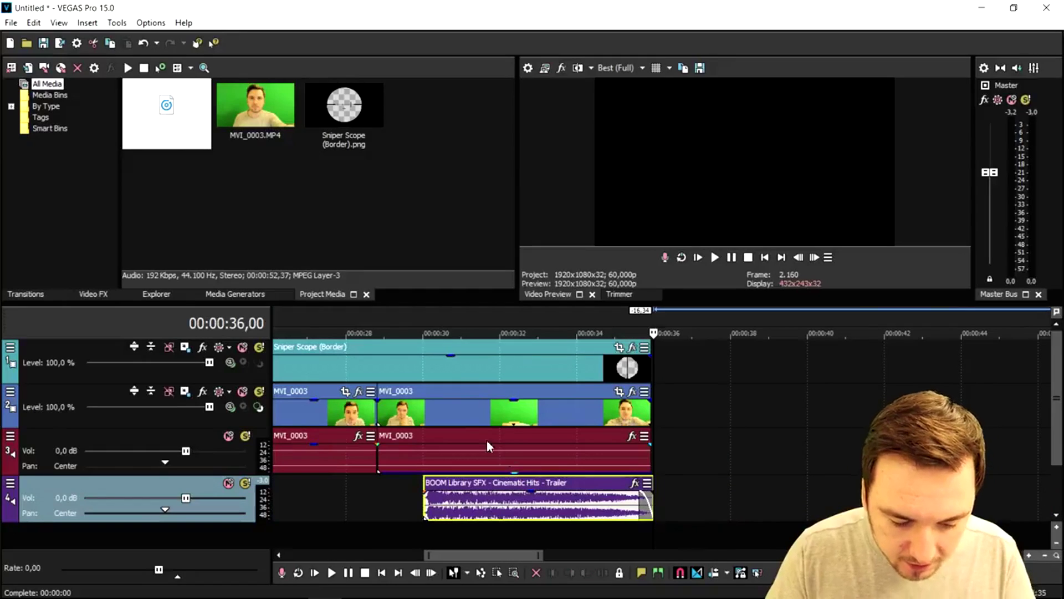
- Put the playback cursor ahead of the cut and set the full-screen preview quality to Draft (Half)
scroll(486, 446, down, 2)
click(479, 338)
scroll(479, 338, up, 2)
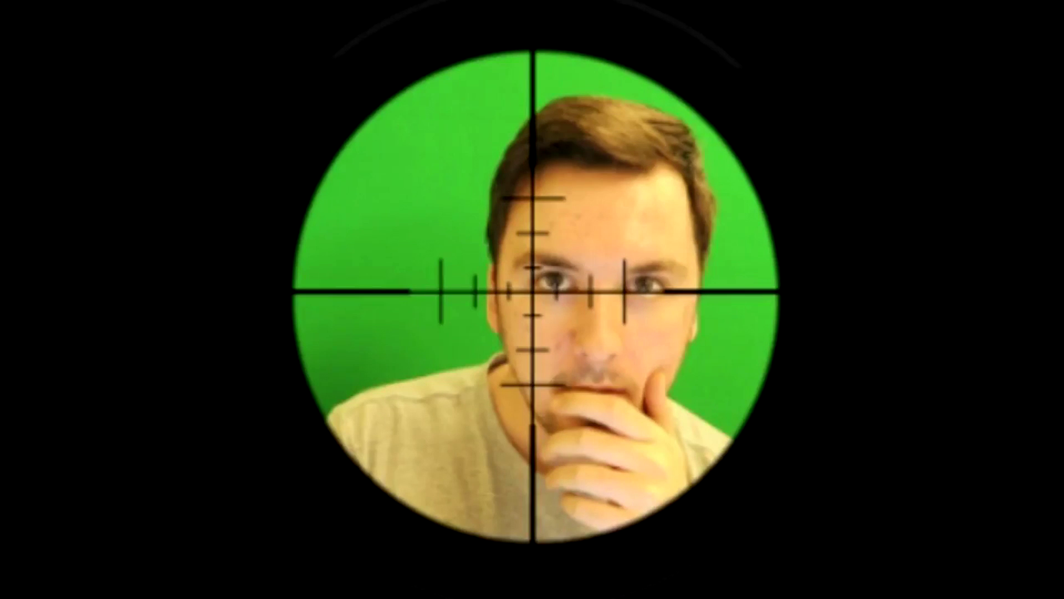
right_click(191, 28)
mouse_move(190, 28)
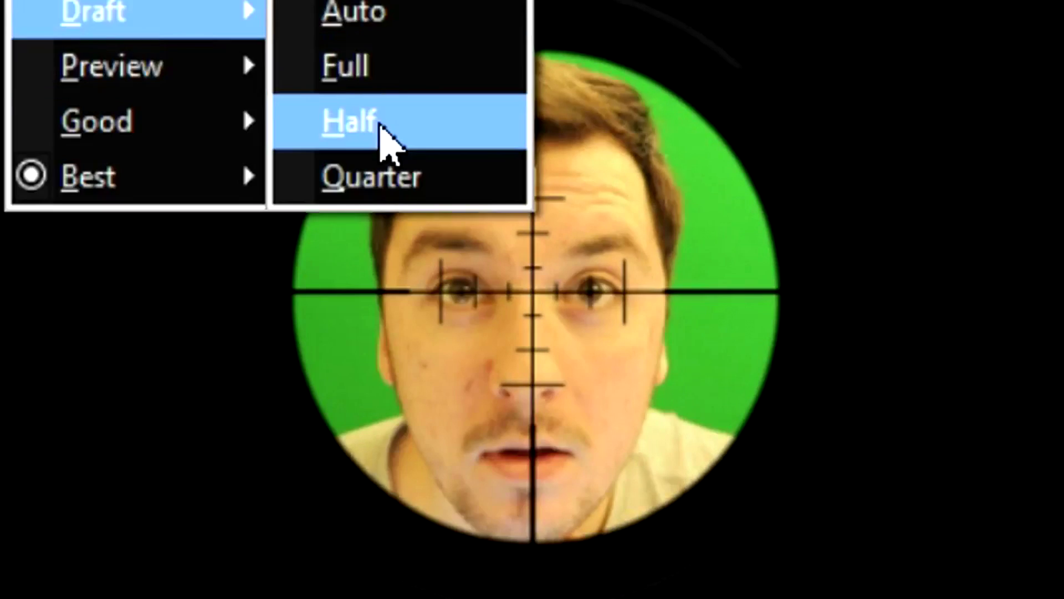
click(383, 122)
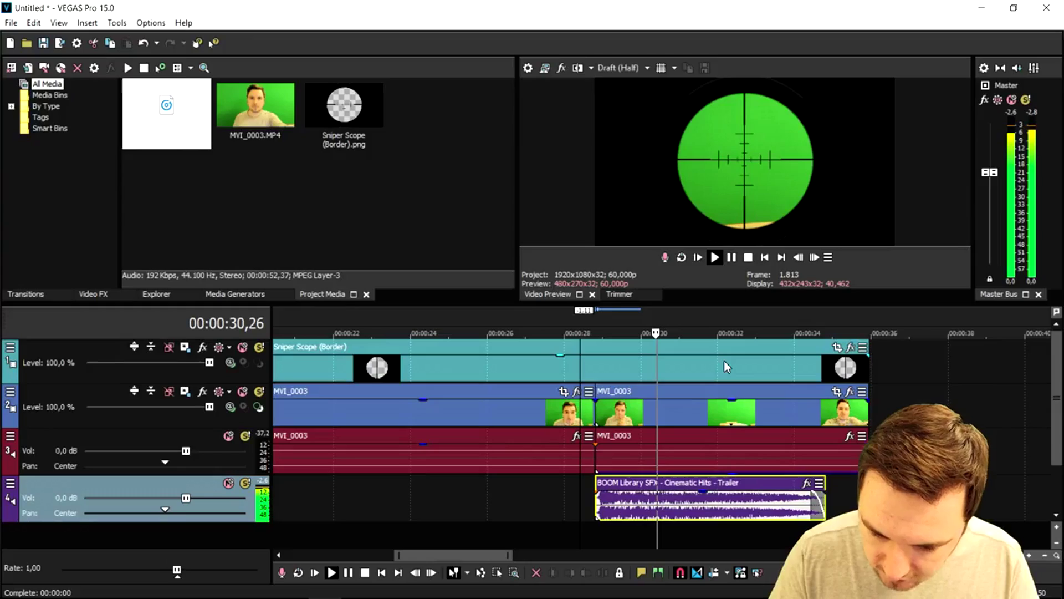
- Select the second MVI_0003 event and scrub across the cut to 00:00:29,18 to examine the fall
click(707, 413)
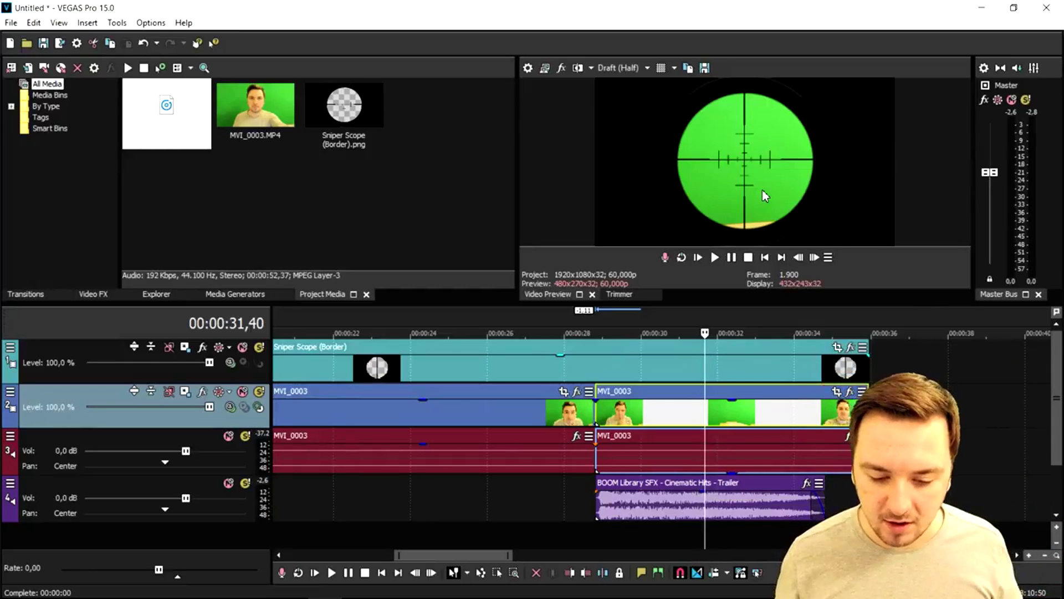
click(588, 325)
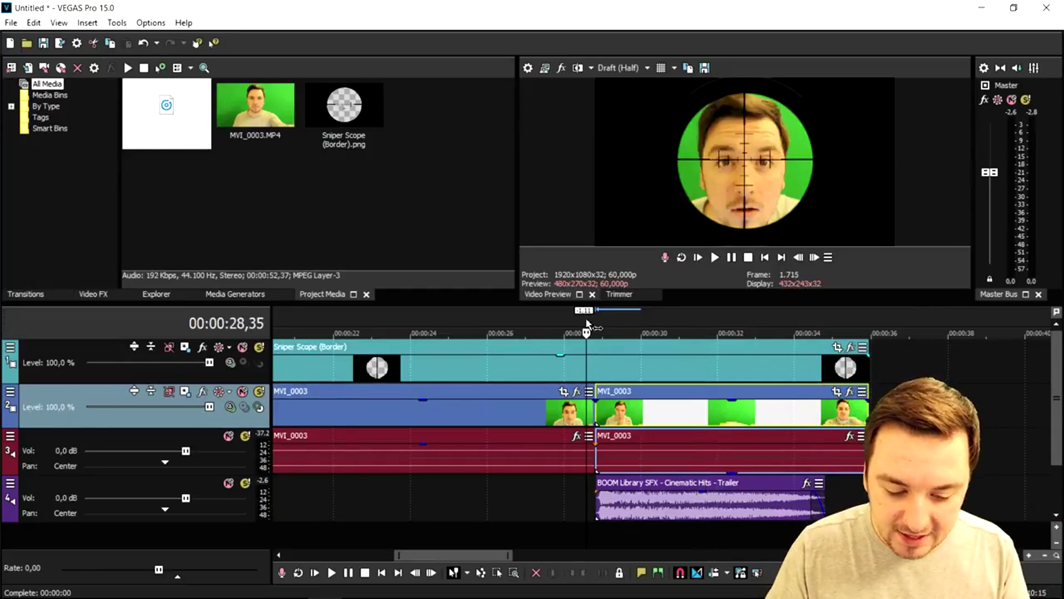
drag(588, 325, 615, 325)
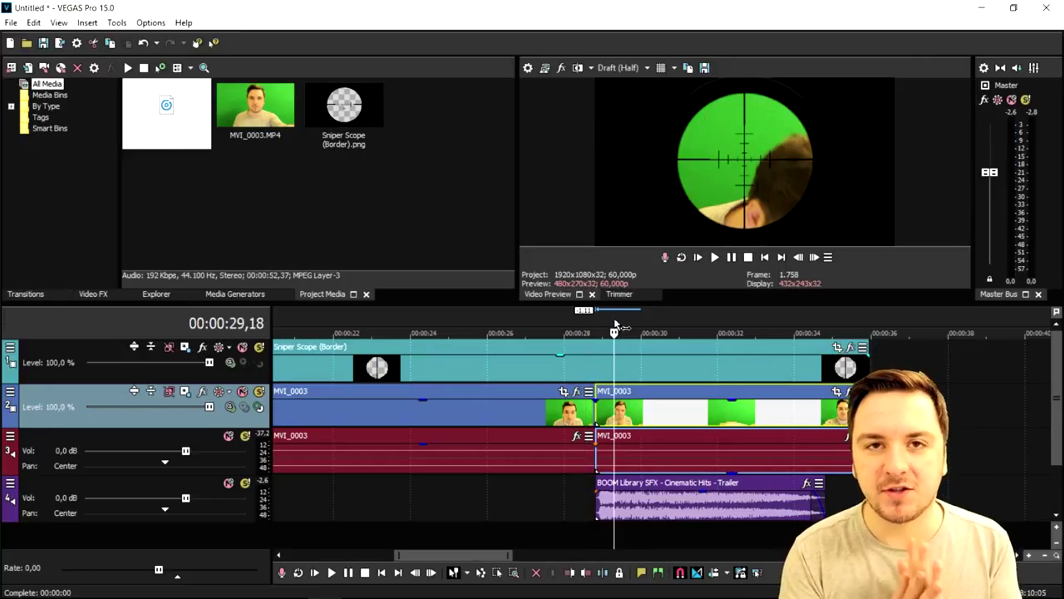